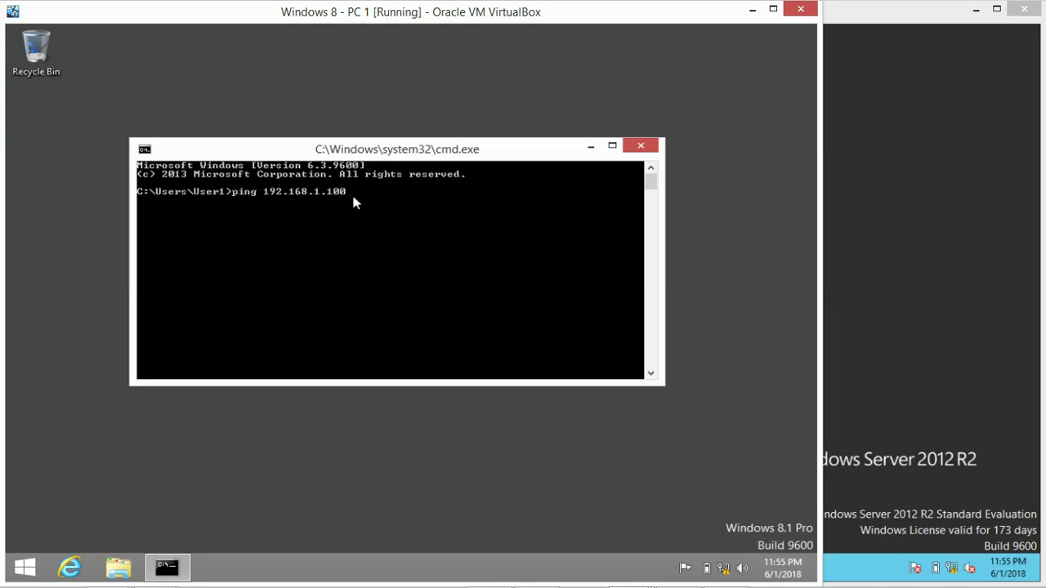
Run ping 192.168.1.100, which fails on all four packets with 100% loss
key(Return)
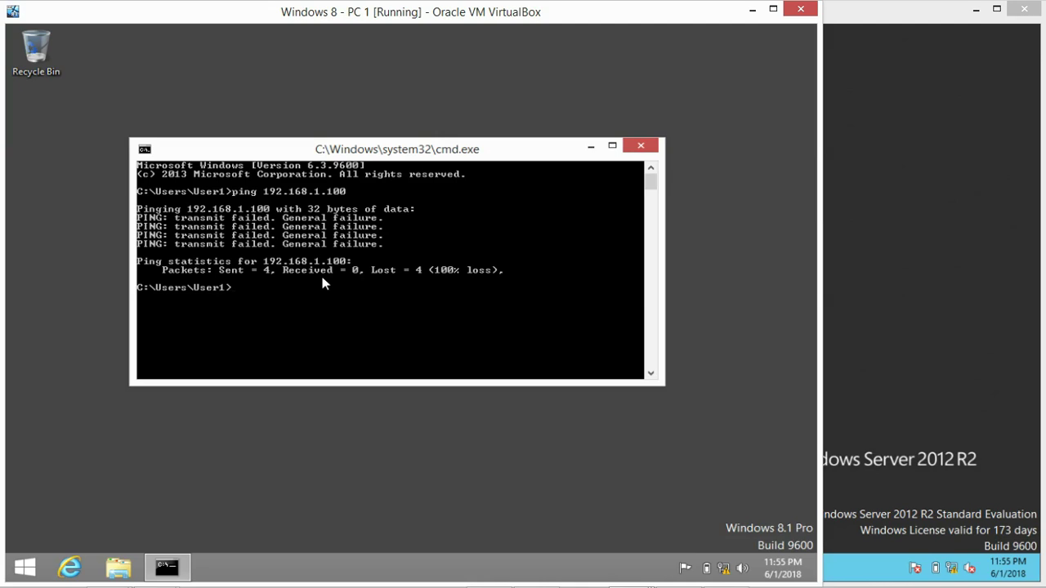
Open the Properties of This PC from File Explorer to show PC-1's System page
click(118, 567)
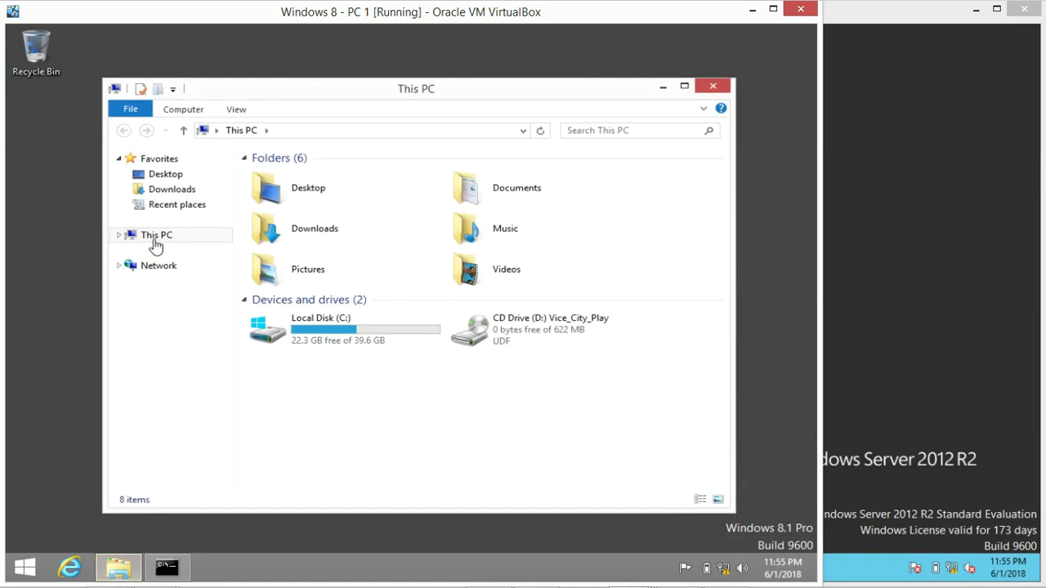
right_click(144, 236)
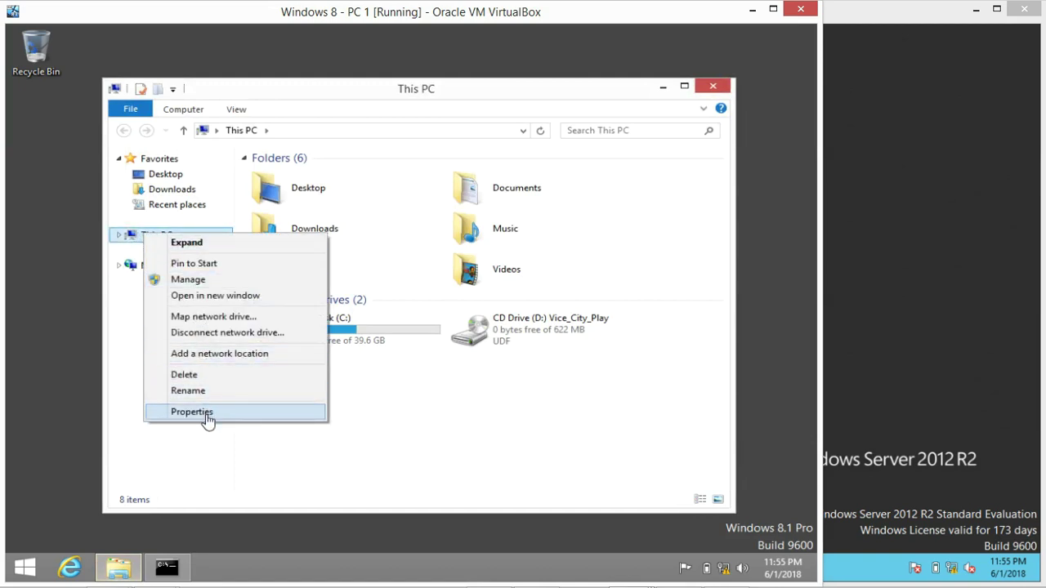
click(133, 401)
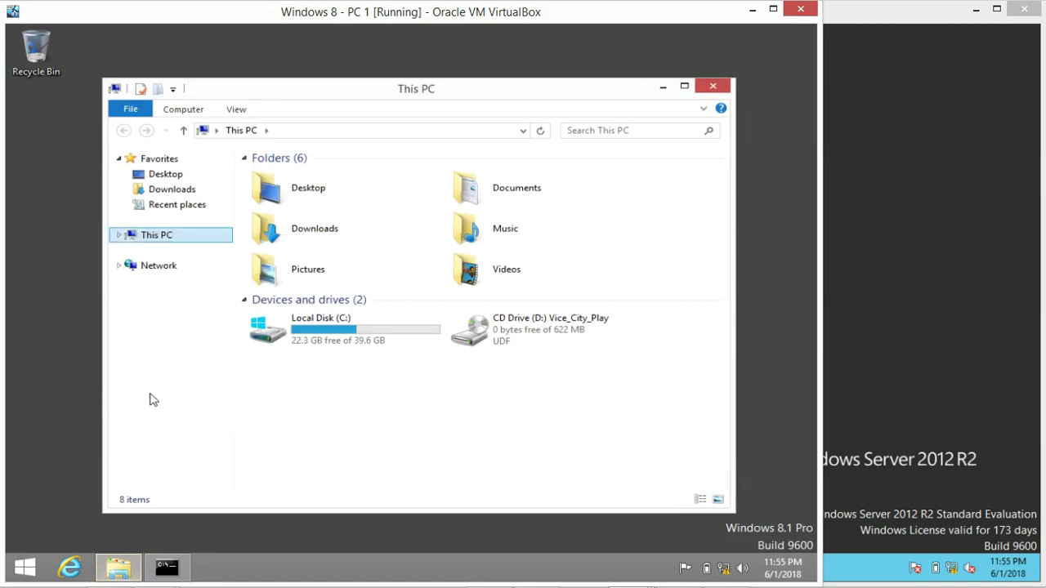
click(712, 86)
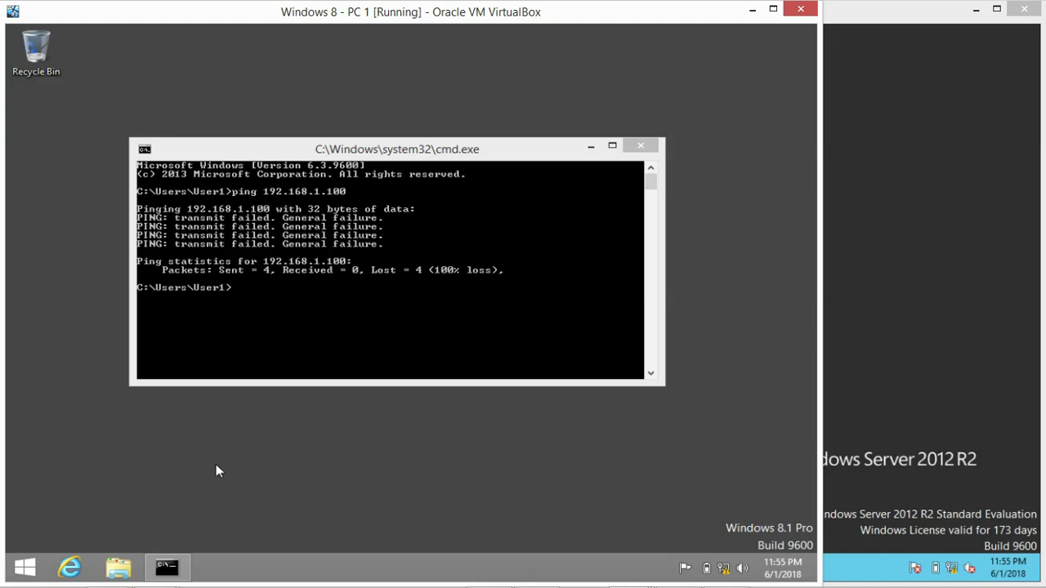
click(118, 568)
click(147, 237)
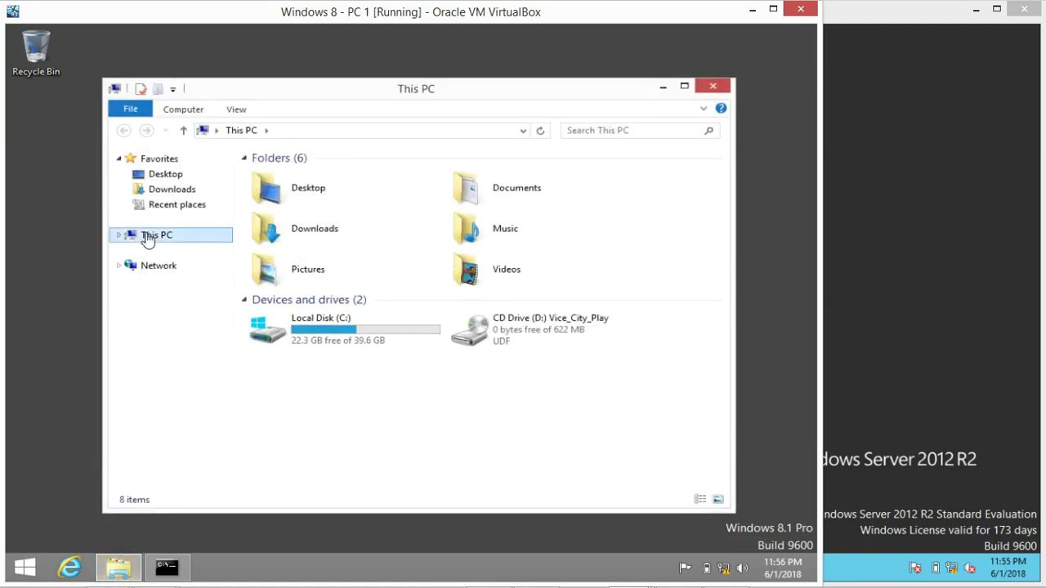
right_click(147, 238)
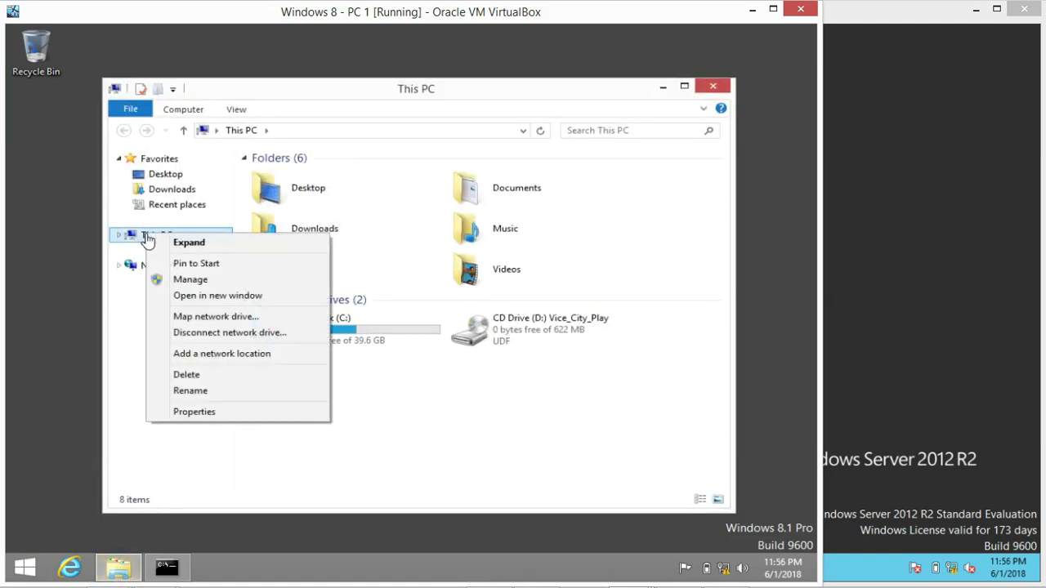
click(202, 415)
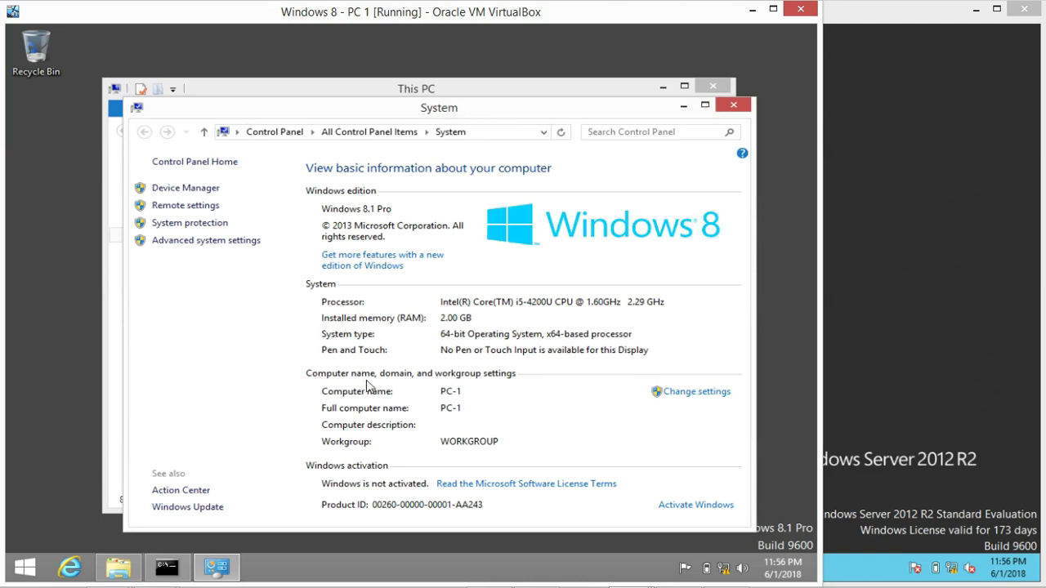
Open the computer name change dialog, pick Domain, then cancel without changes
click(686, 393)
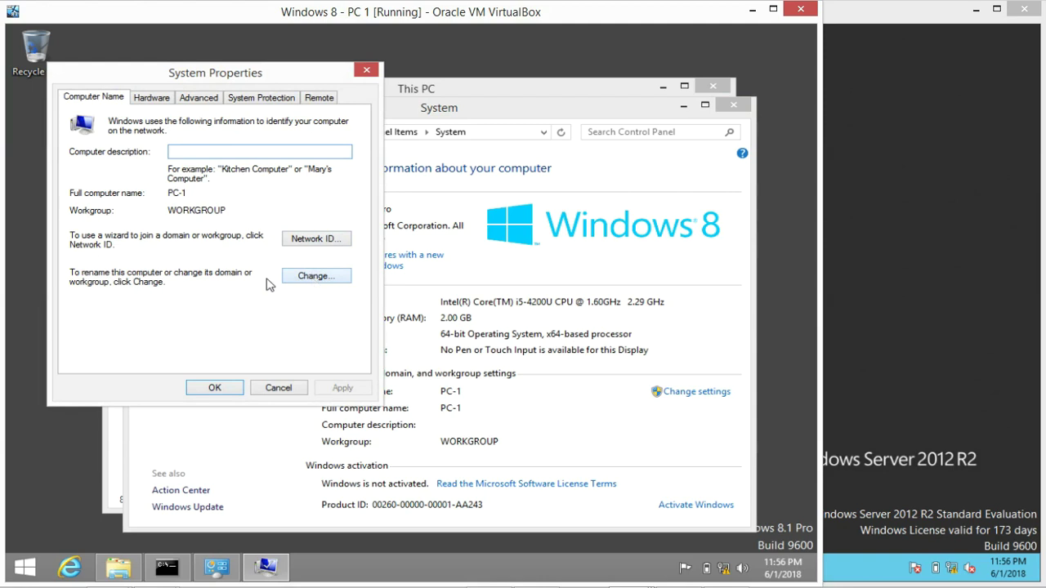
click(316, 278)
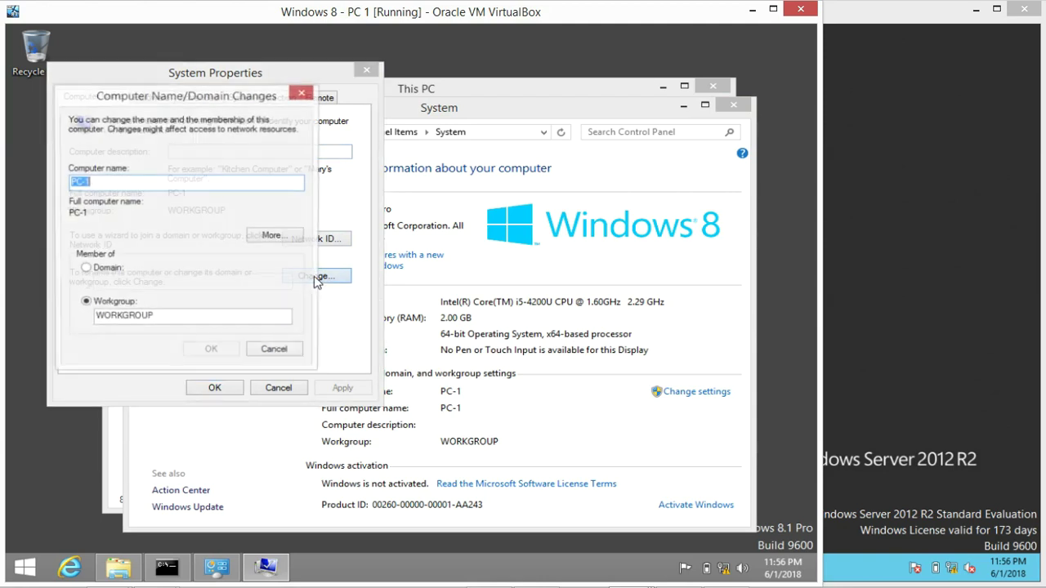
click(85, 270)
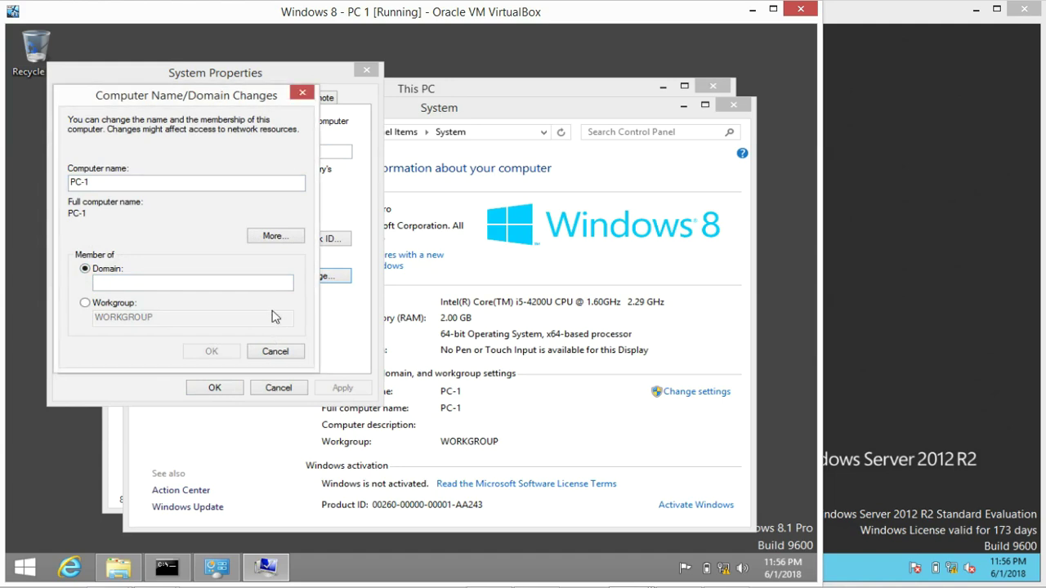
click(271, 352)
Close the System Properties, System and This PC windows
click(276, 389)
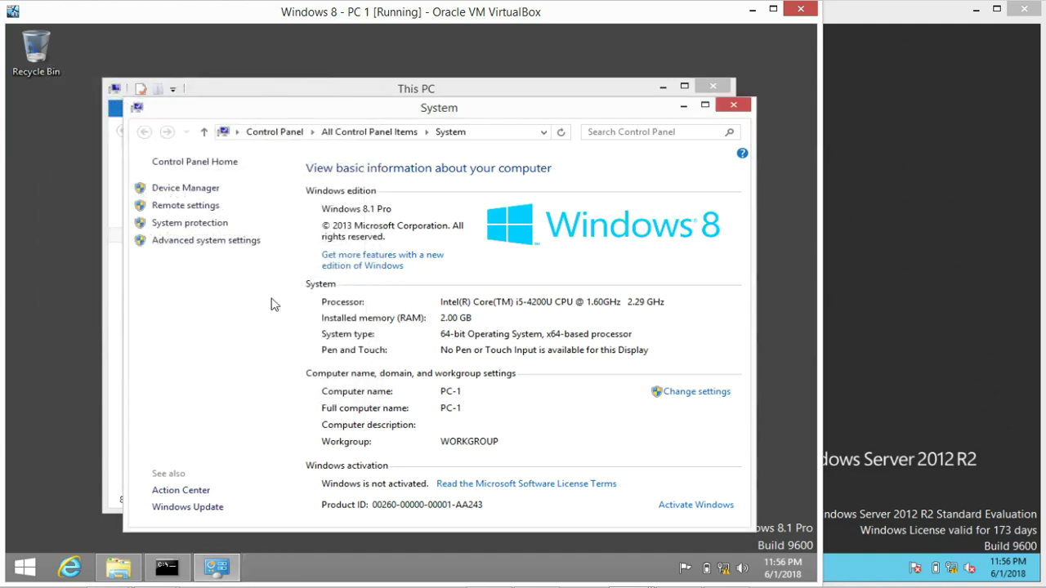
click(729, 109)
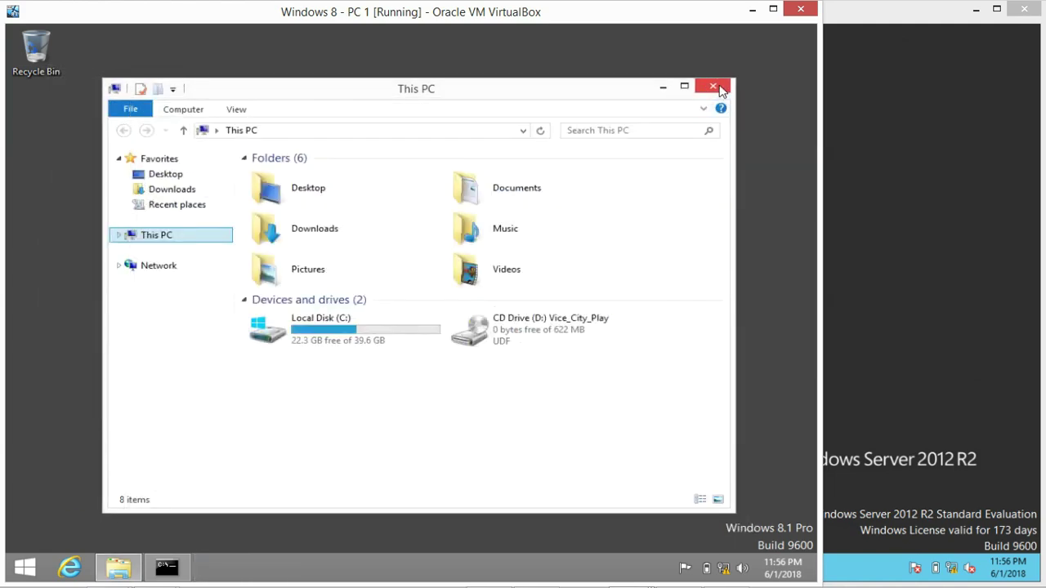
click(718, 85)
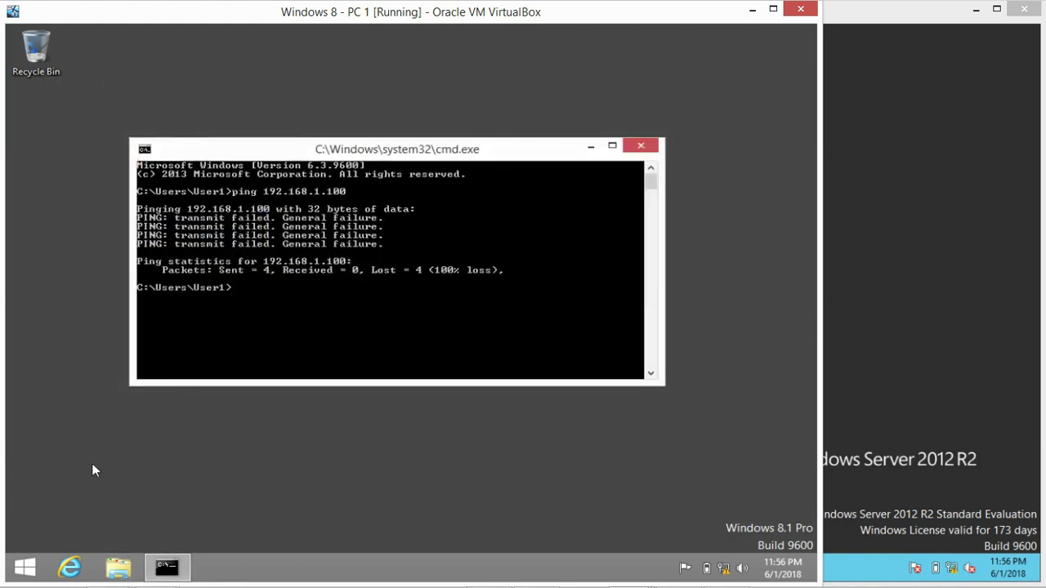
Launch Control Panel from the Run prompt and open the System page
click(91, 463)
key(super+r)
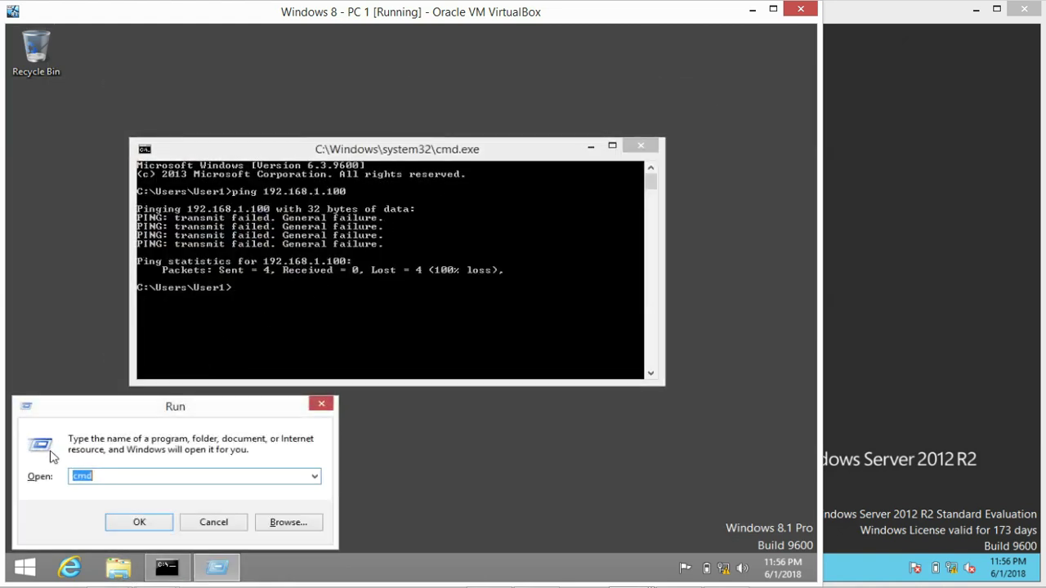
text(contro)
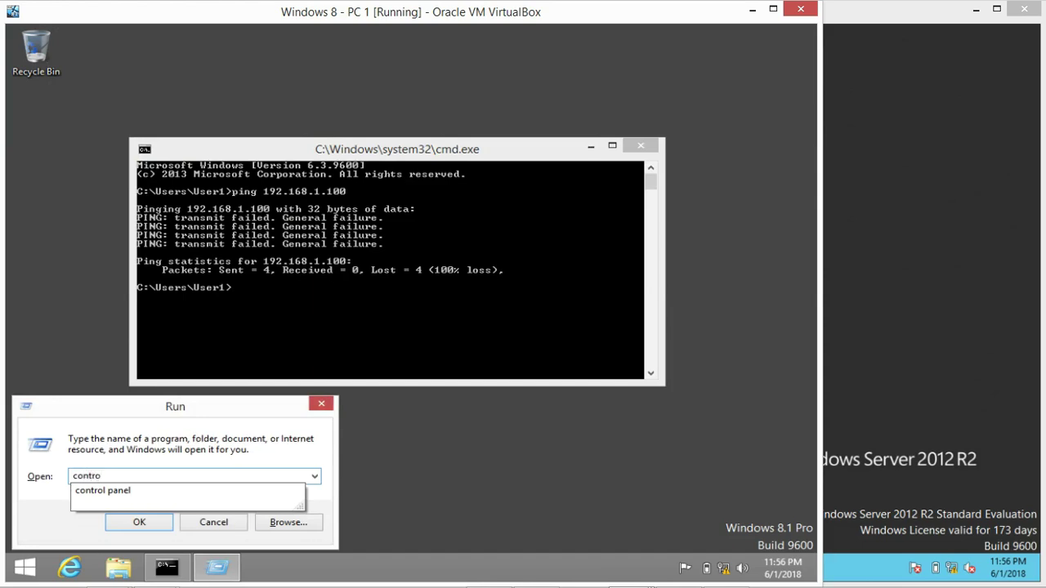
key(Down)
key(Return)
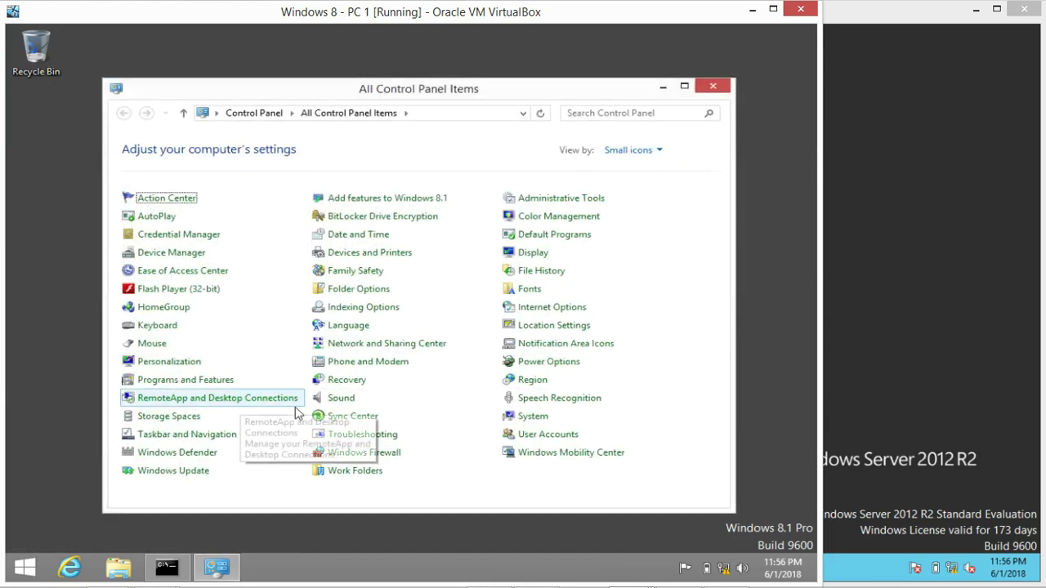
click(542, 422)
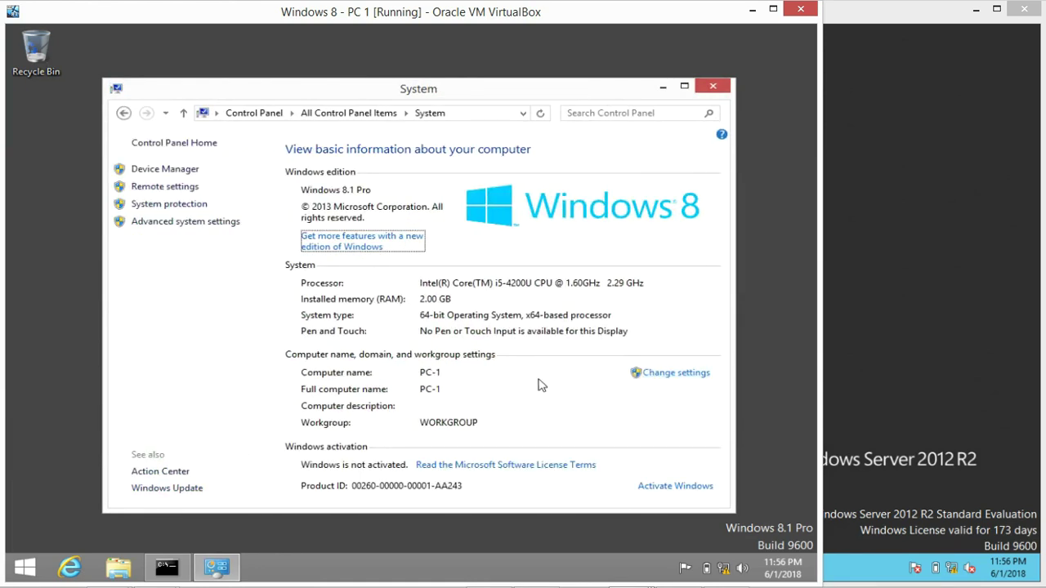
Select Domain in the computer name change dialog, then close both dialogs unsaved
click(667, 380)
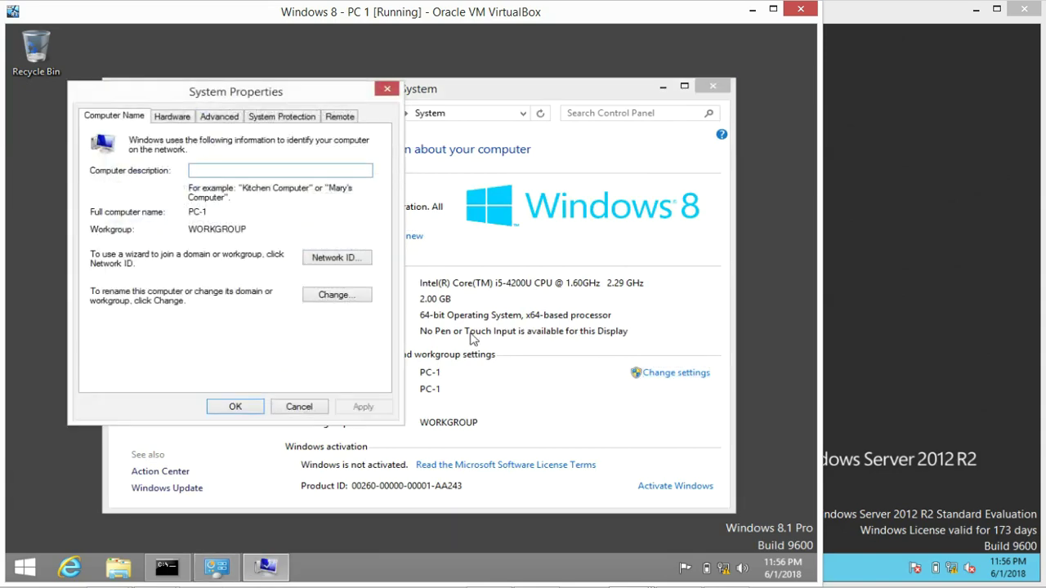
click(334, 296)
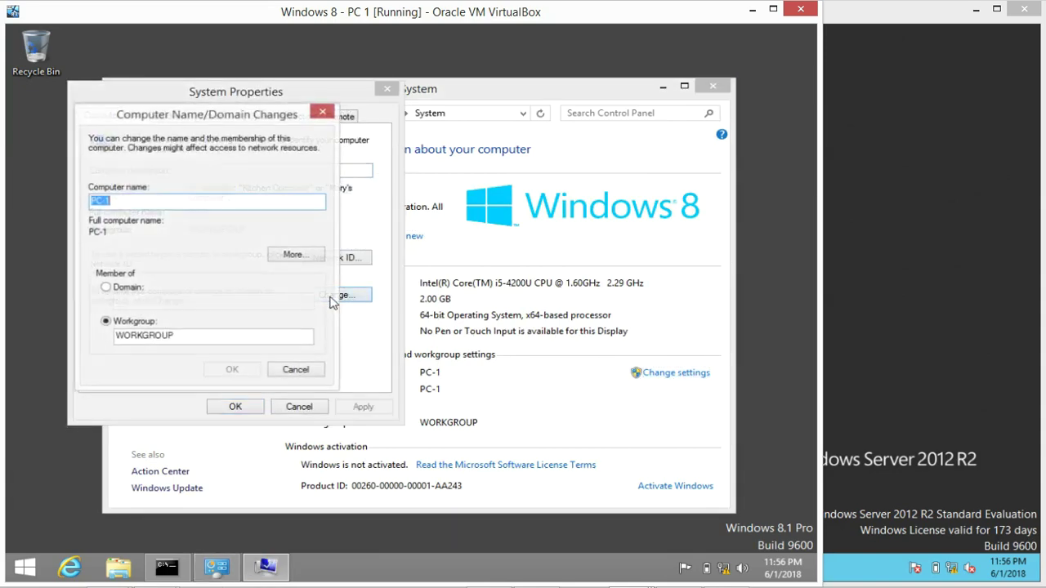
click(107, 291)
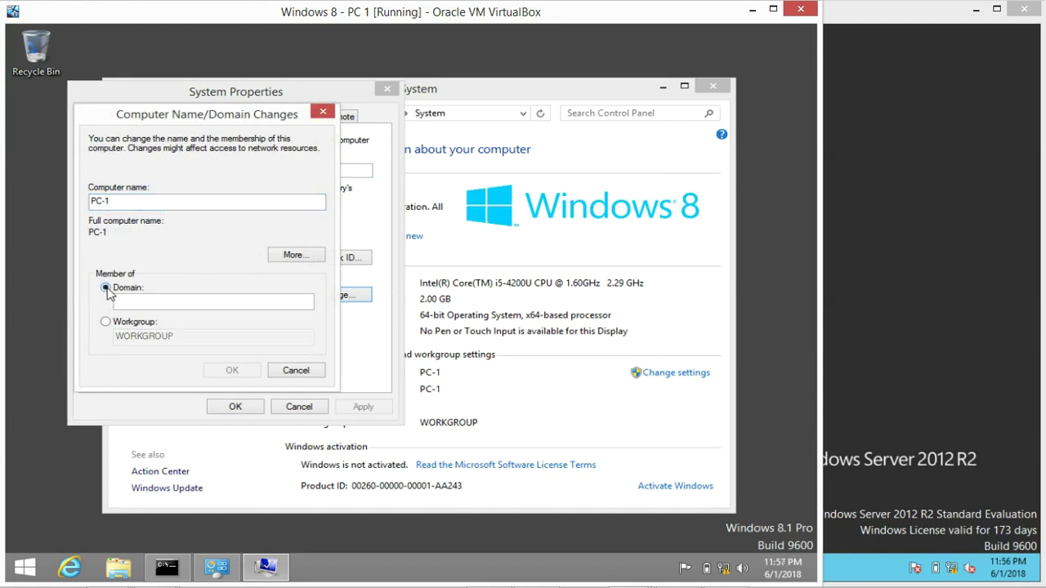
click(119, 569)
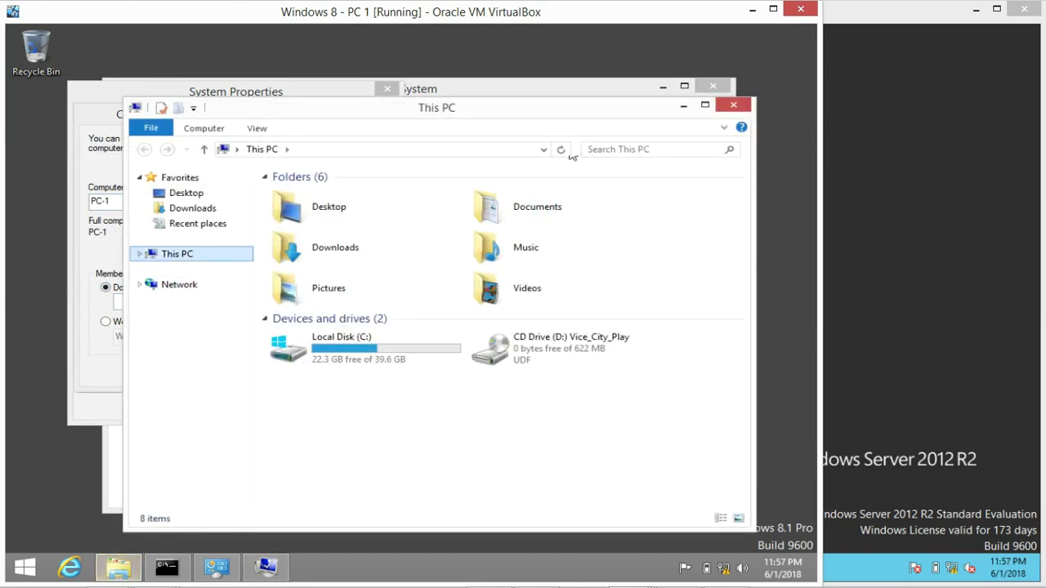
key(alt+F4)
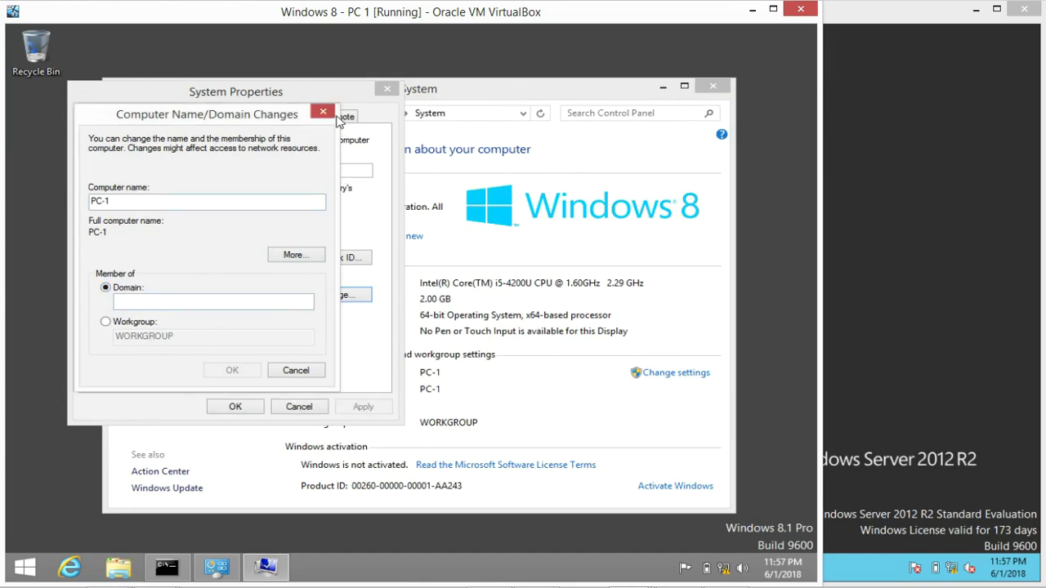
click(325, 111)
click(387, 88)
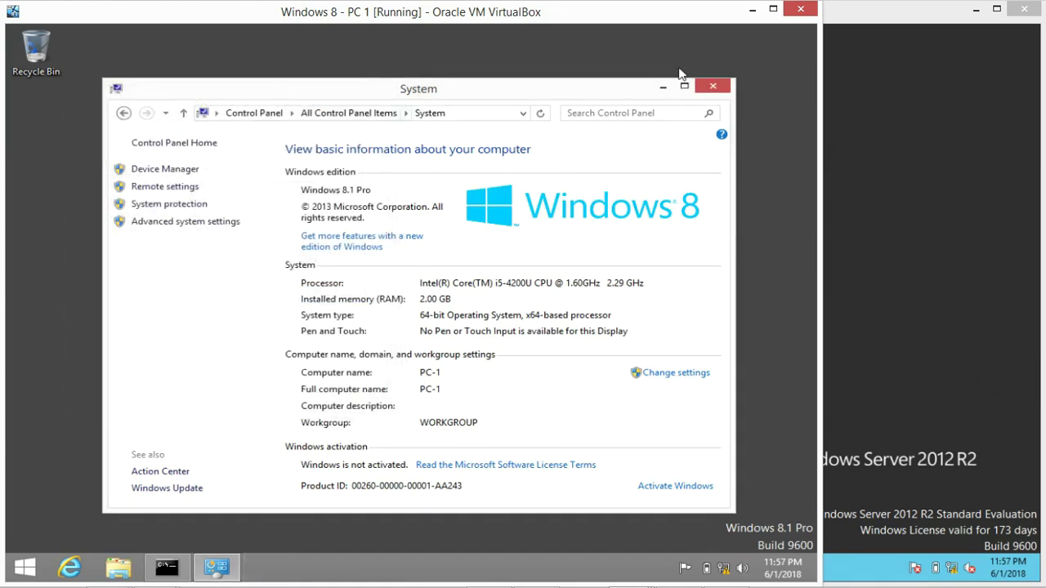
Close System, move the Command Prompt up, and reopen System via Control Panel
click(709, 84)
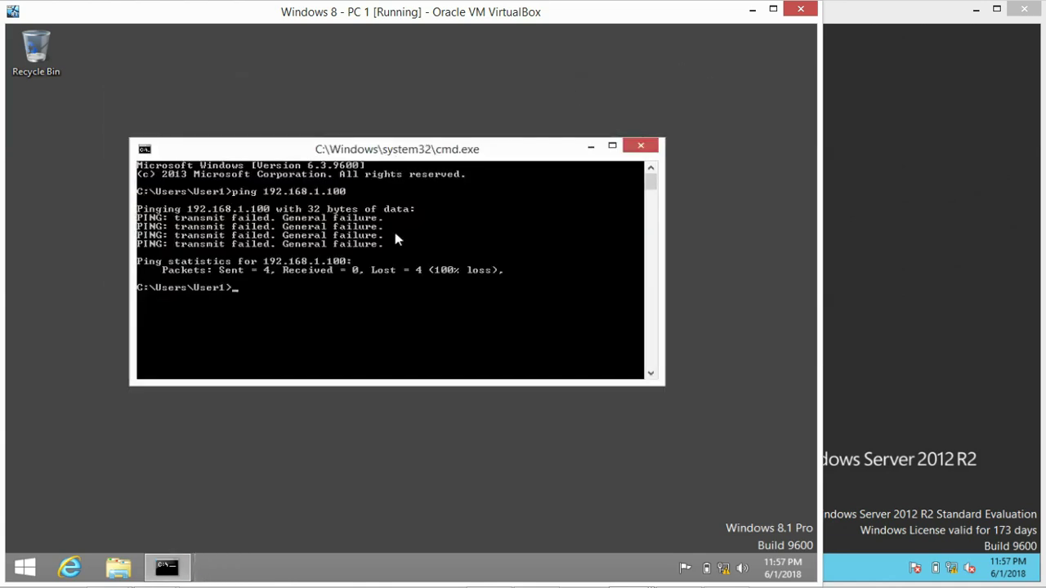
drag(513, 152, 513, 113)
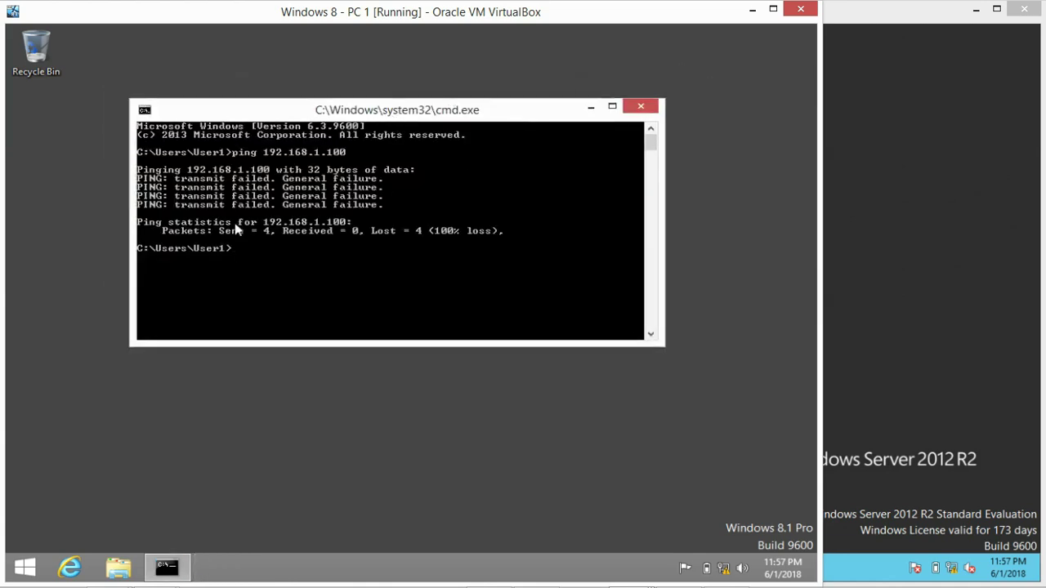
click(114, 488)
key(super+r)
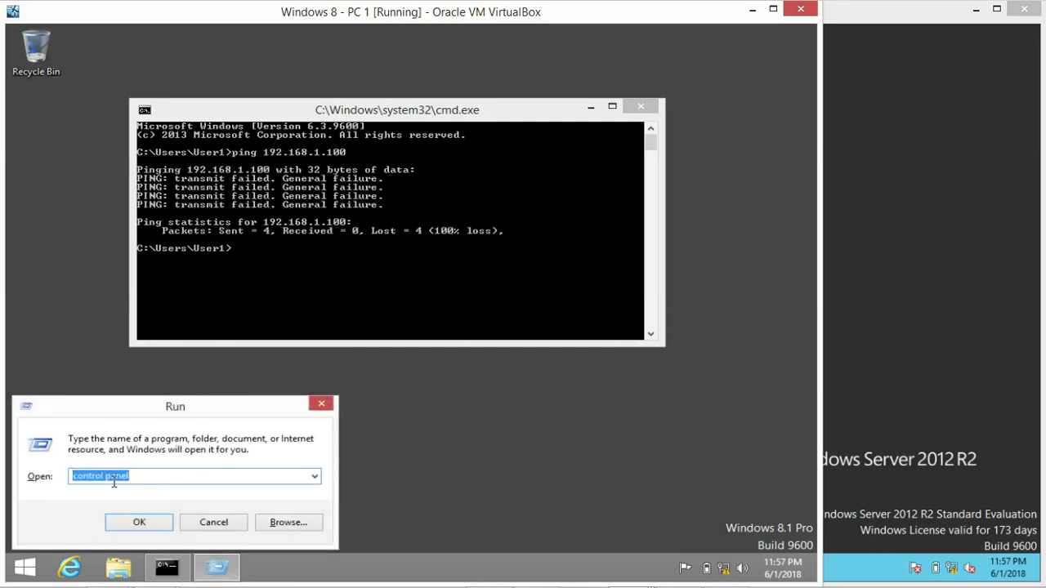
key(Return)
click(523, 422)
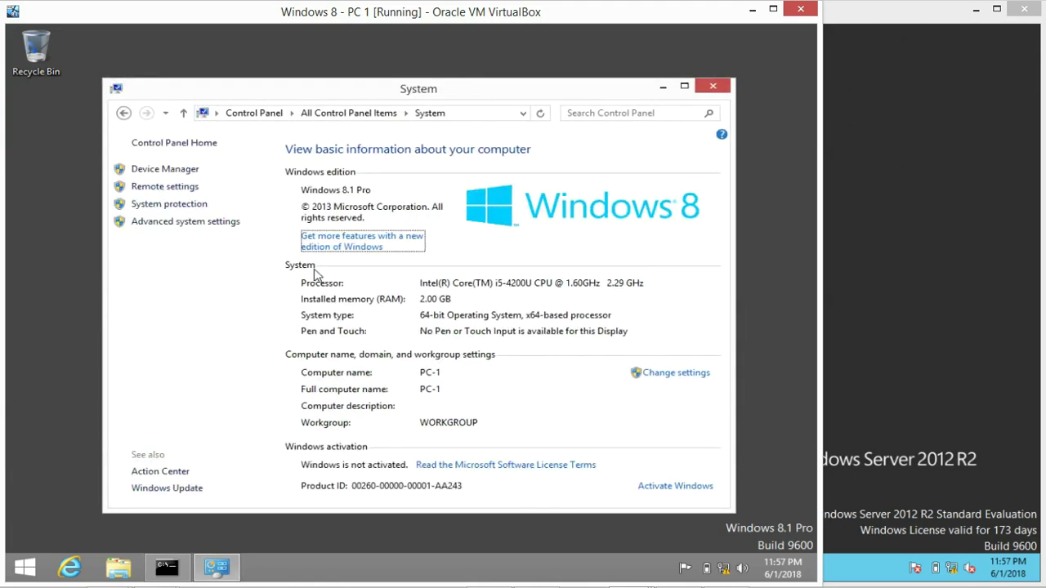
Open the computer name change dialog and choose Domain as the membership type
click(666, 375)
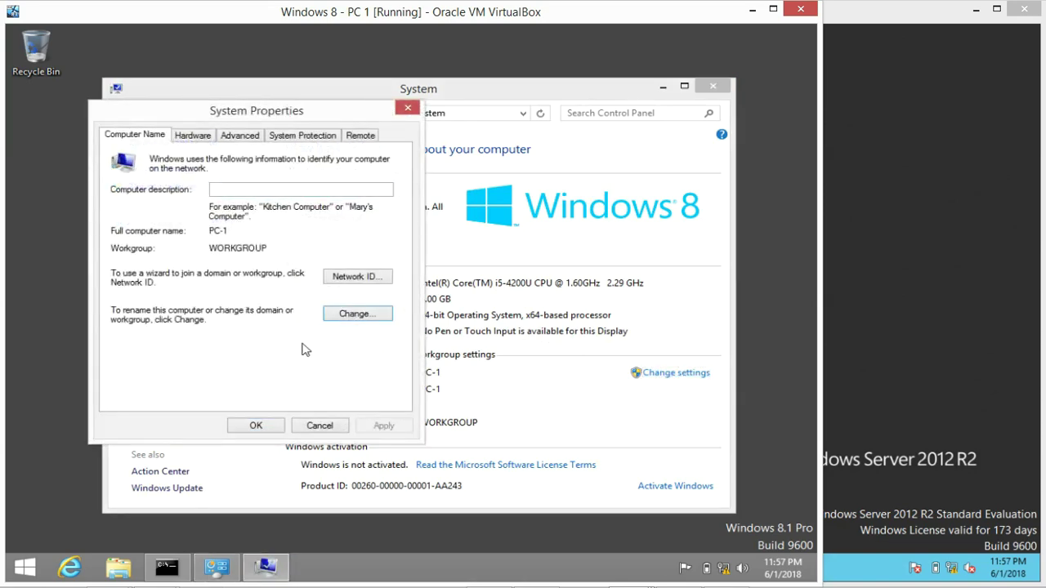
click(353, 315)
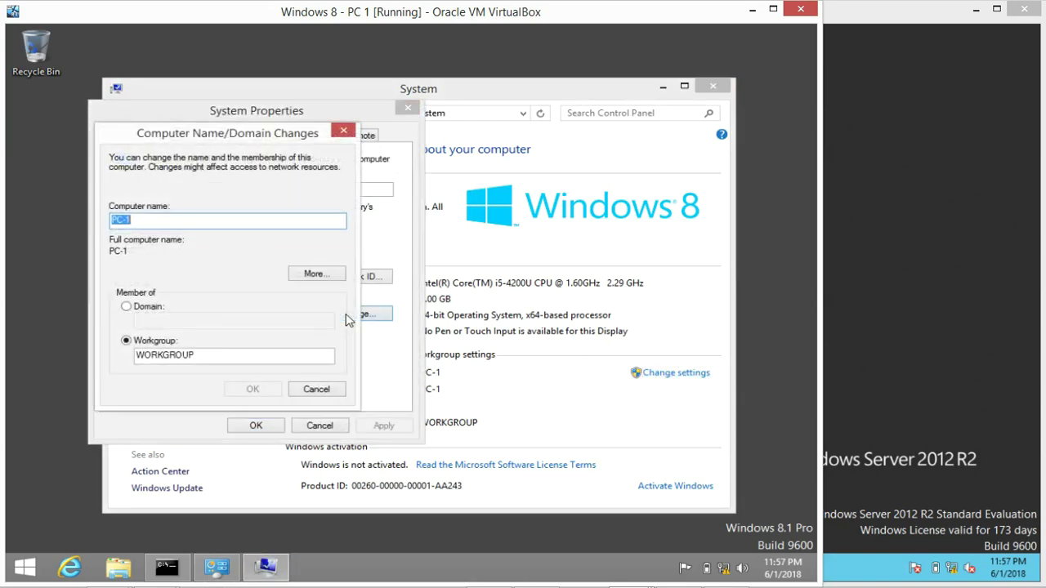
click(142, 219)
click(127, 308)
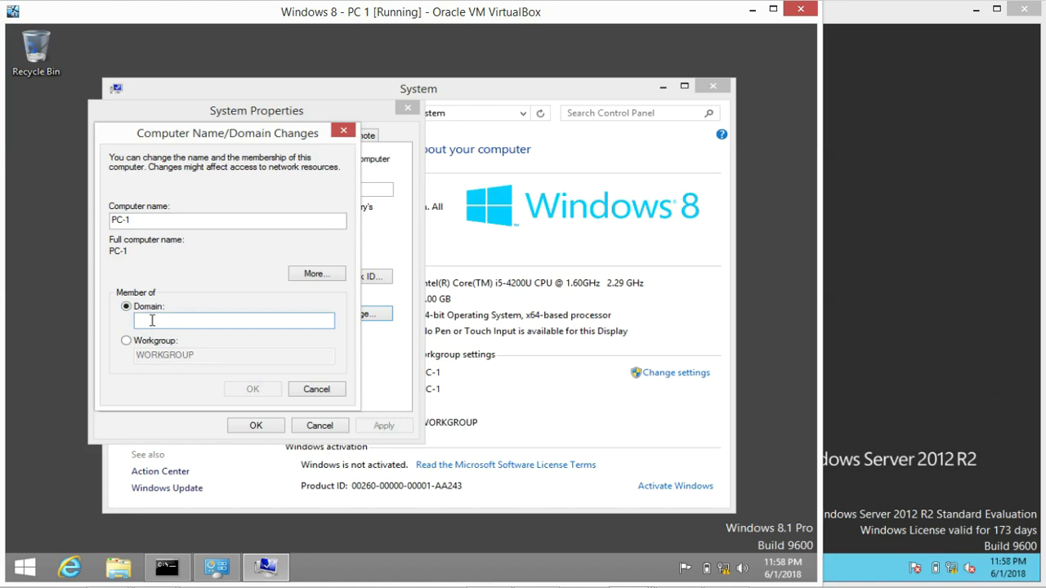
Try joining domain igig, dismiss the domain-controller-not-found error, and cancel both dialogs
text(l)
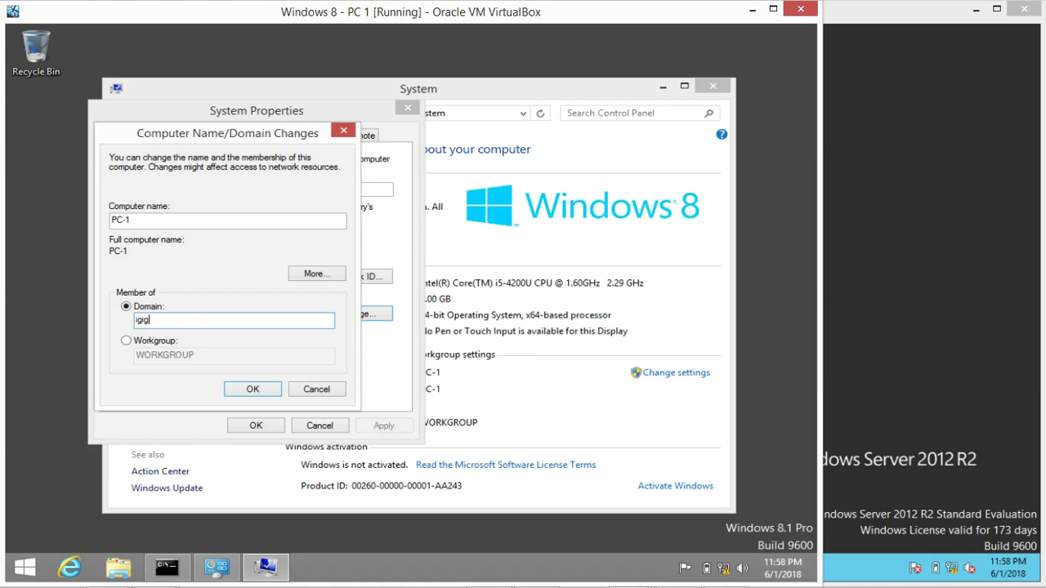
click(242, 389)
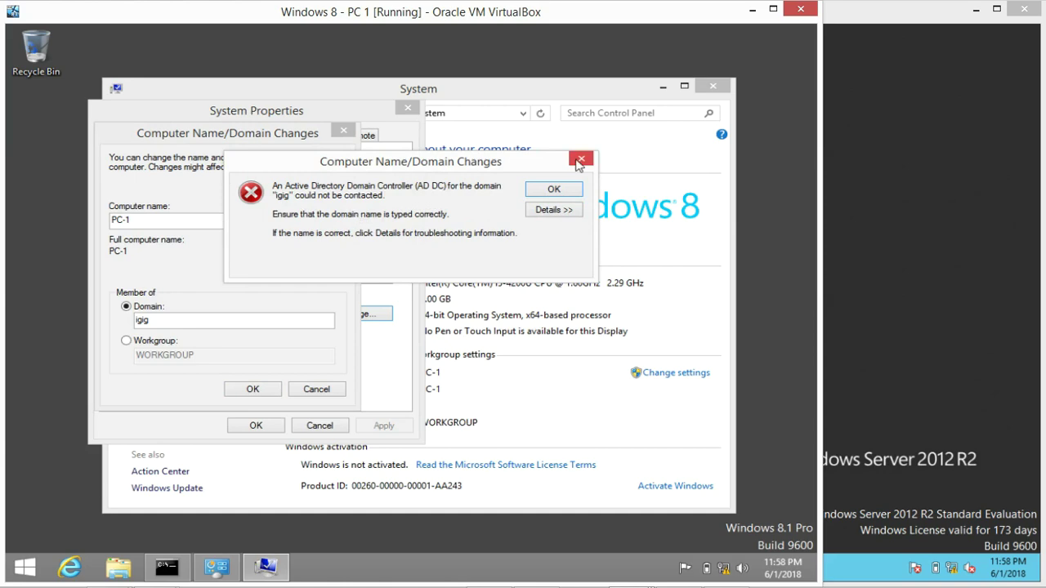
click(579, 162)
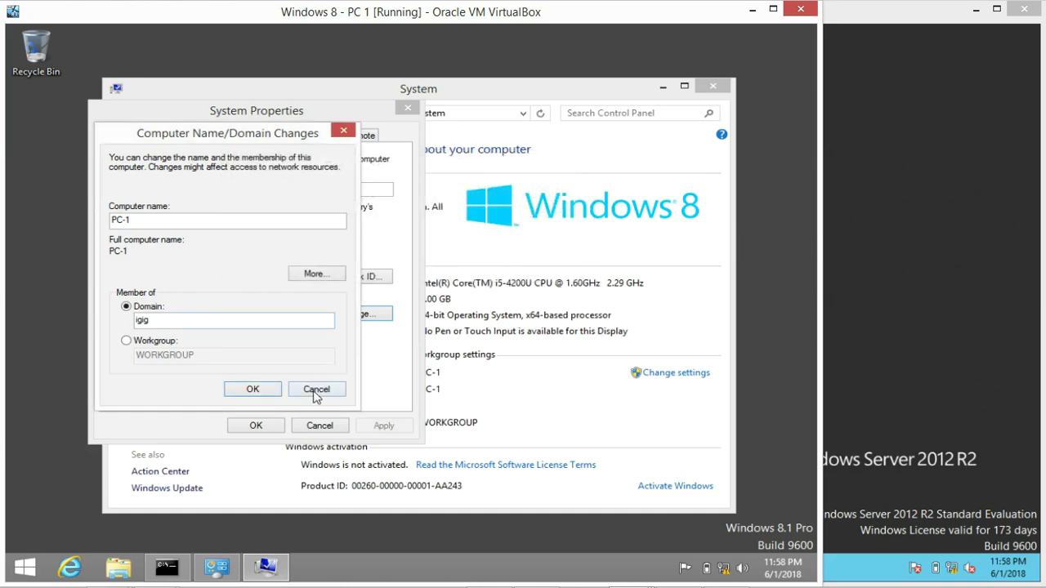
click(315, 391)
click(320, 426)
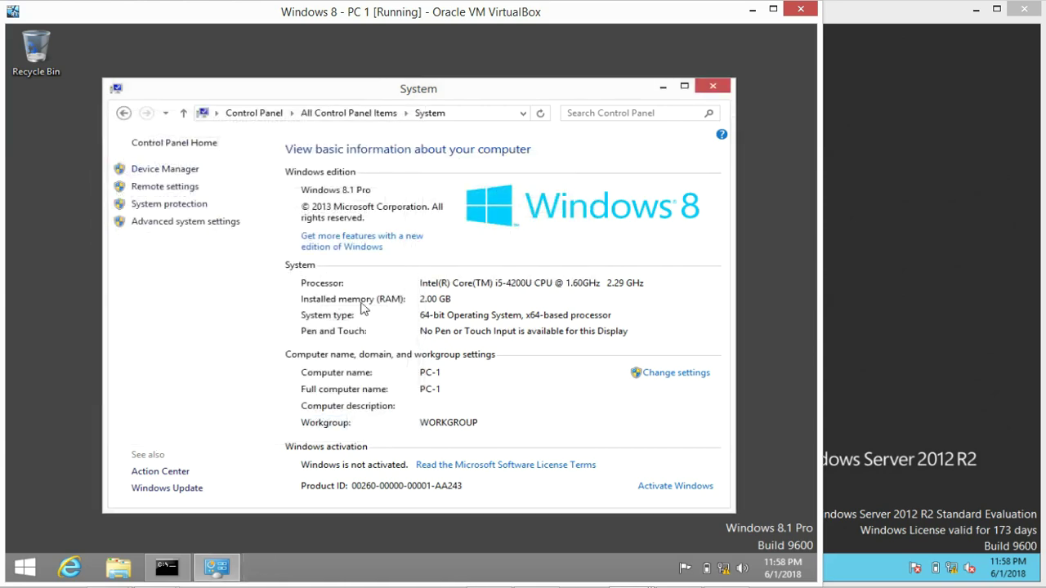
Close System, open the Ethernet adapter properties via Network and Sharing Center, and select IPv4
click(709, 87)
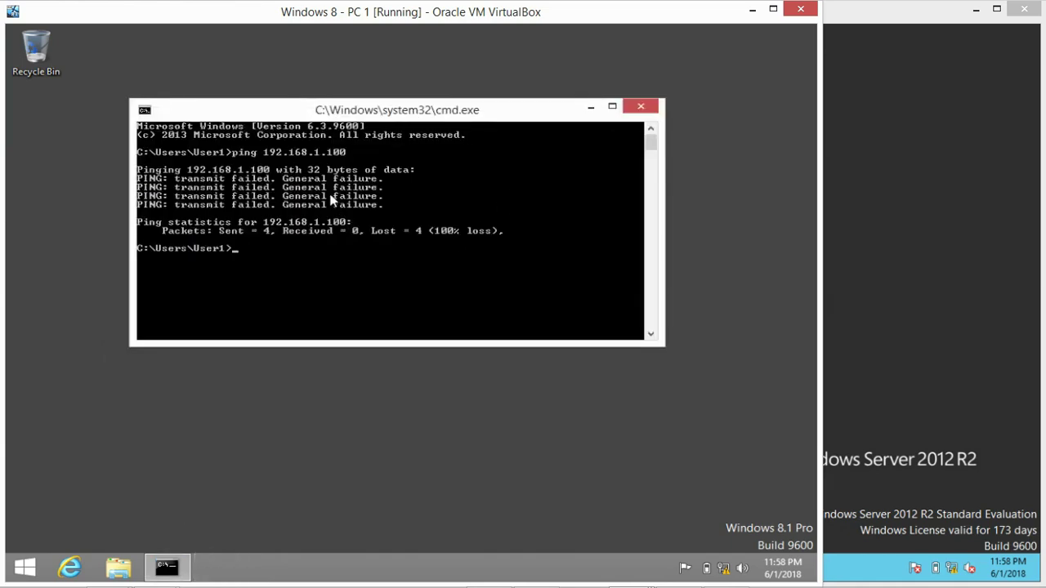
right_click(723, 569)
click(723, 562)
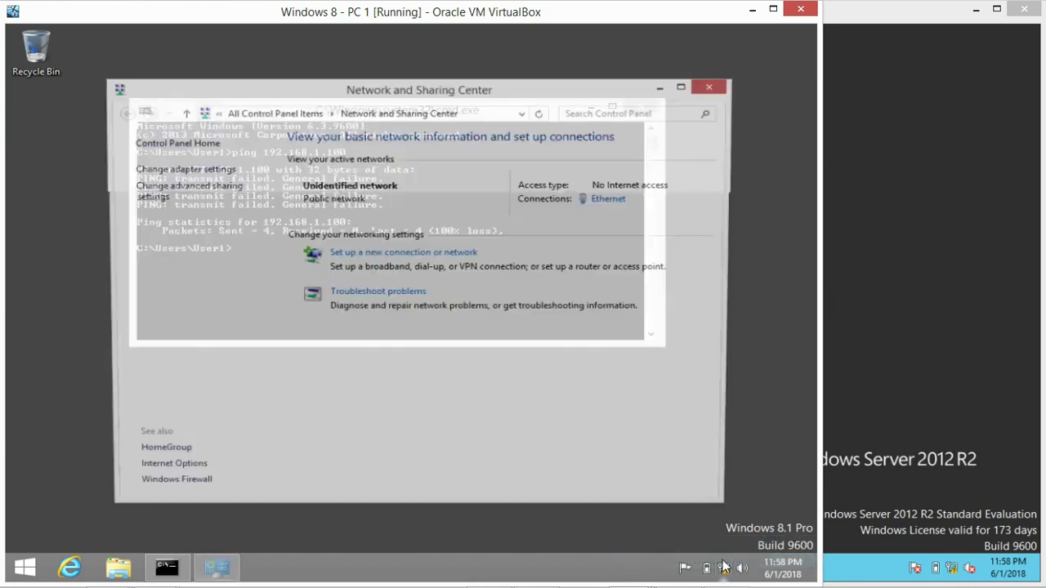
click(205, 169)
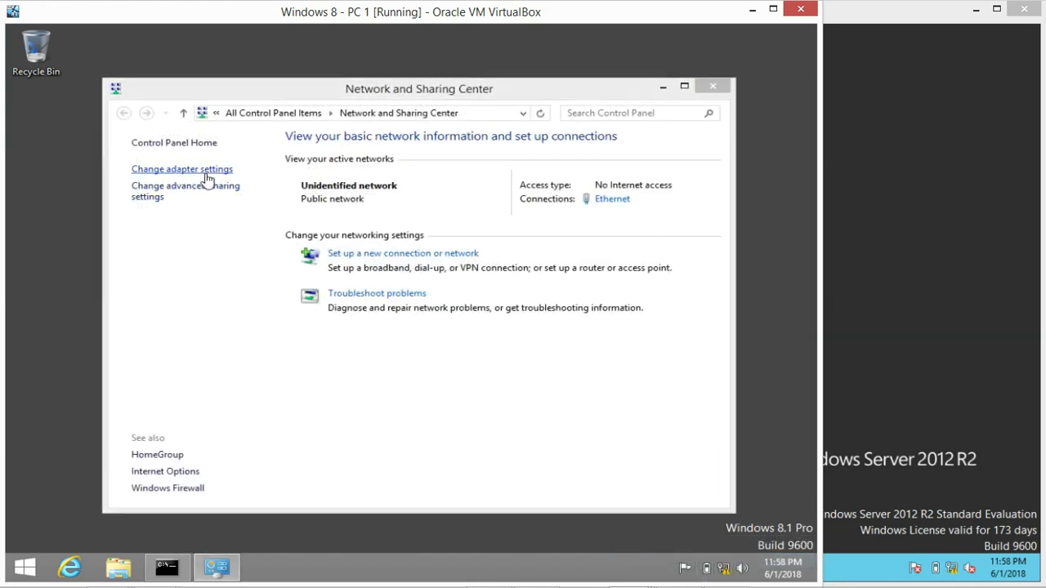
right_click(234, 202)
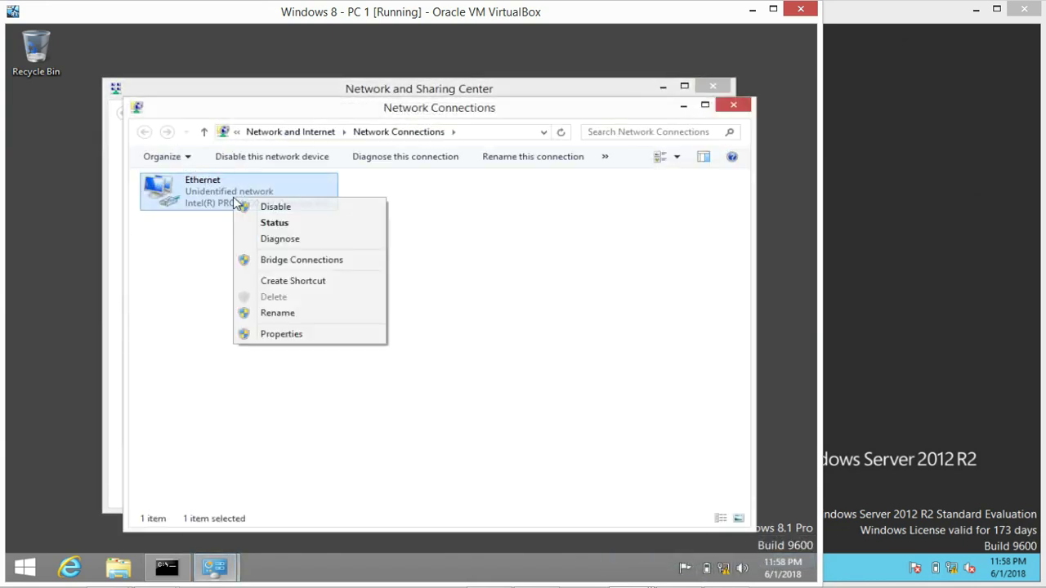
click(295, 335)
scroll(302, 355, down, 1)
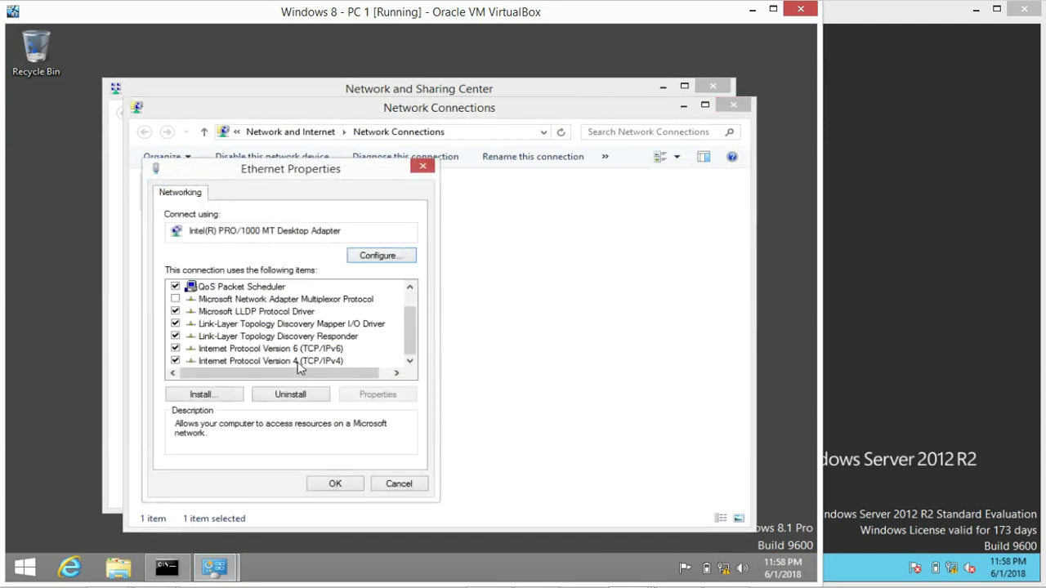
click(299, 363)
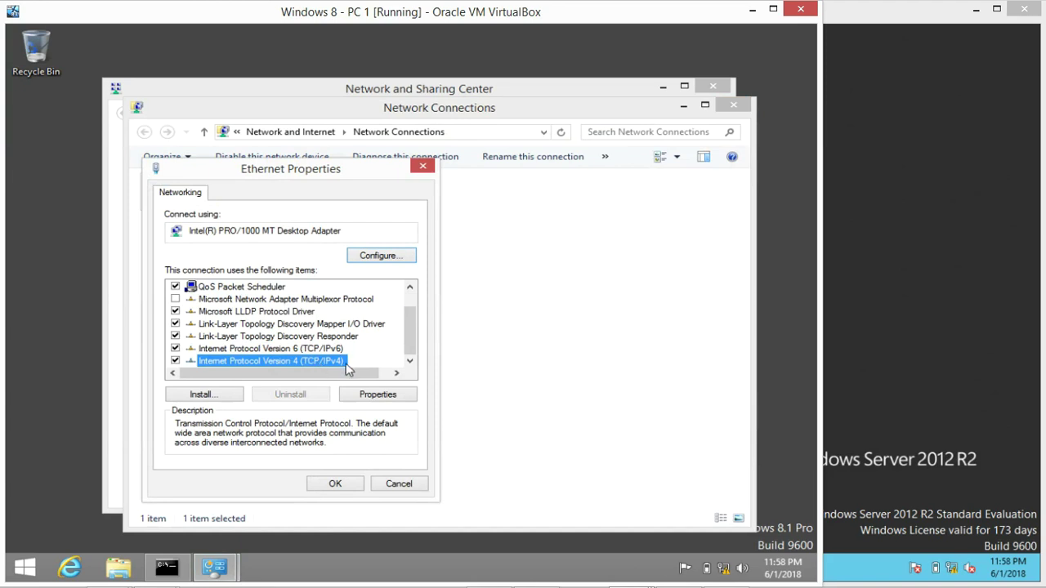
Set IPv4 to use a manual address, then check the server VM's address 192.168.1.100
double_click(325, 364)
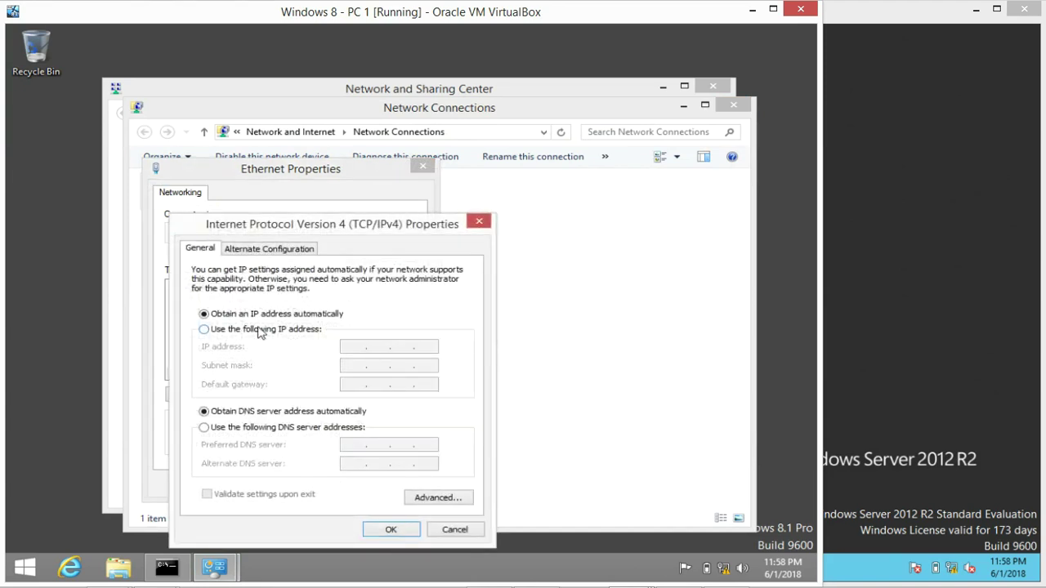
click(259, 331)
click(356, 346)
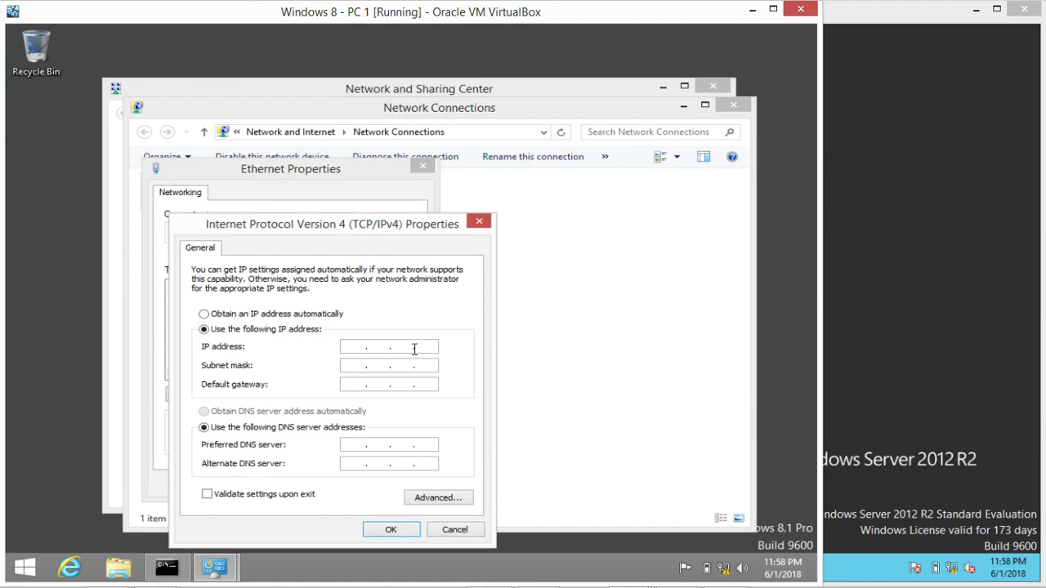
click(208, 317)
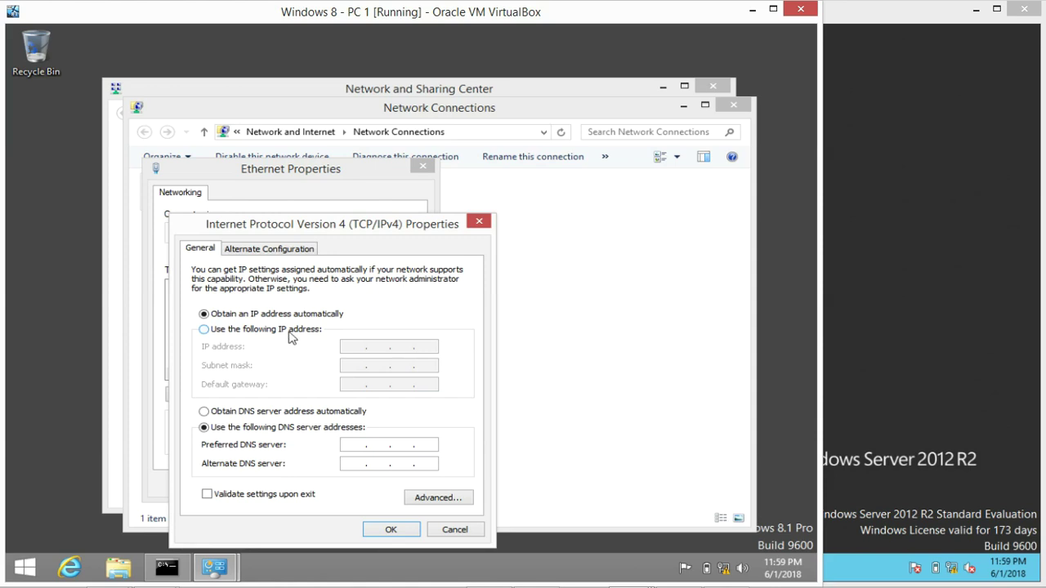
click(288, 334)
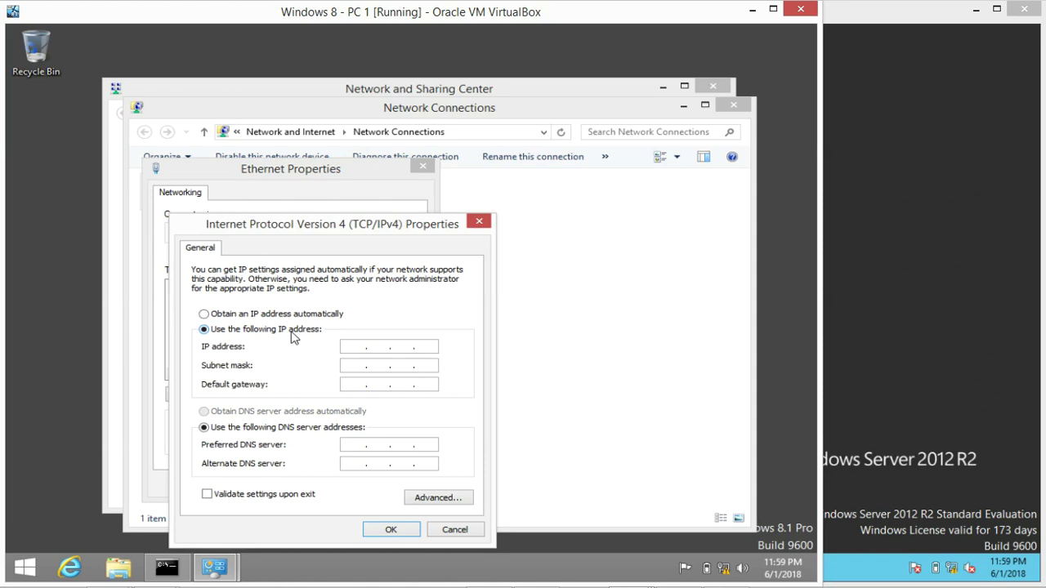
click(355, 344)
click(935, 270)
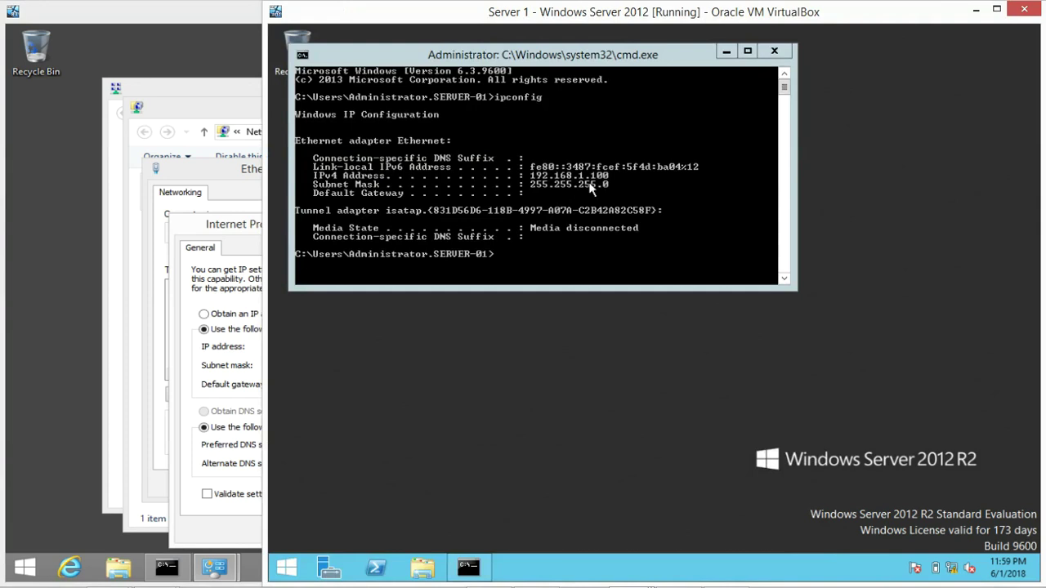
Give PC 1 IPv4 address 192.168.1.101 with mask 255.255.255.0, then close Network and Sharing Center
click(260, 218)
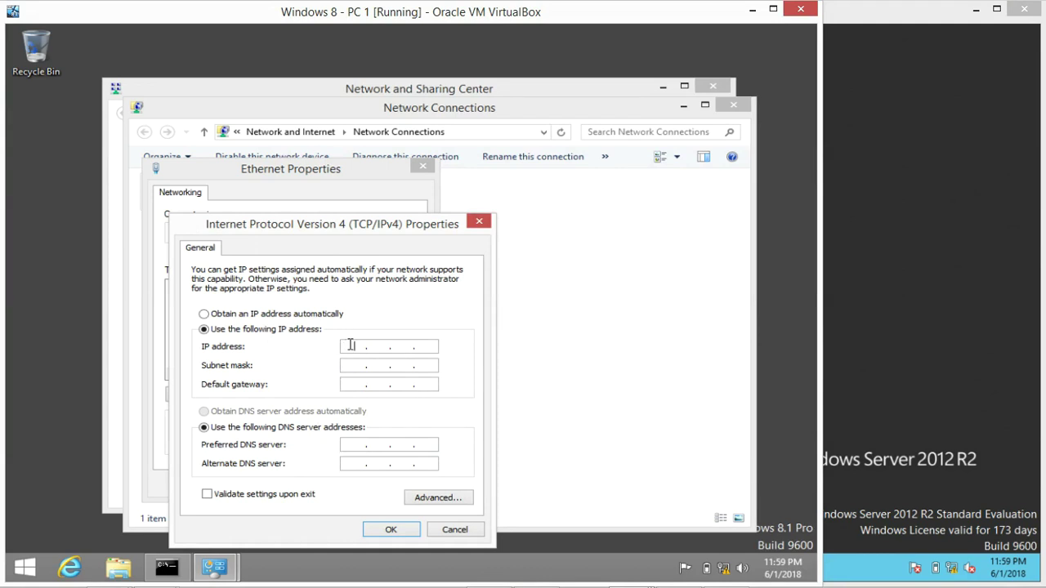
text(192.168.1.101)
click(356, 368)
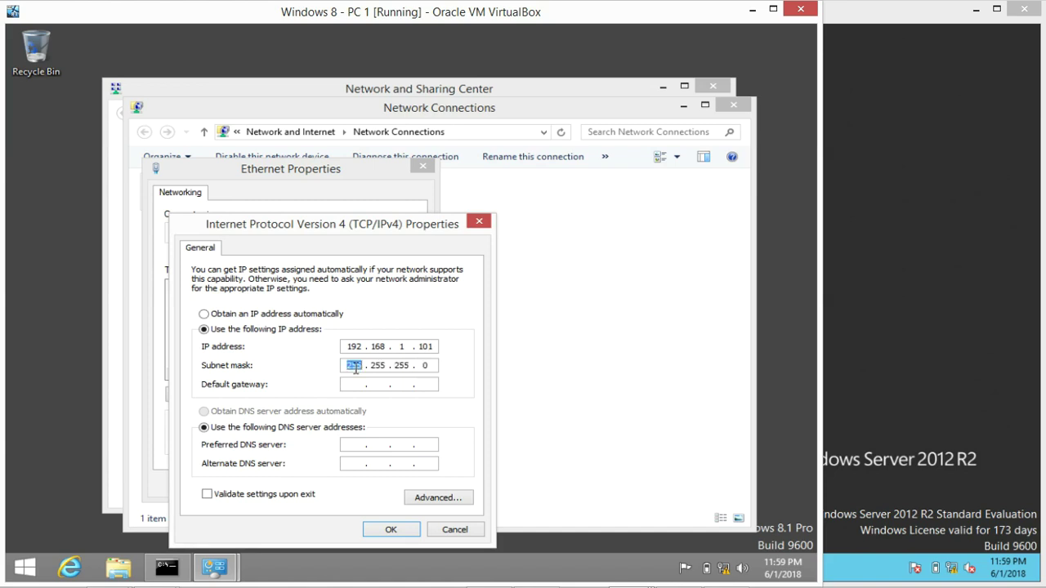
click(391, 529)
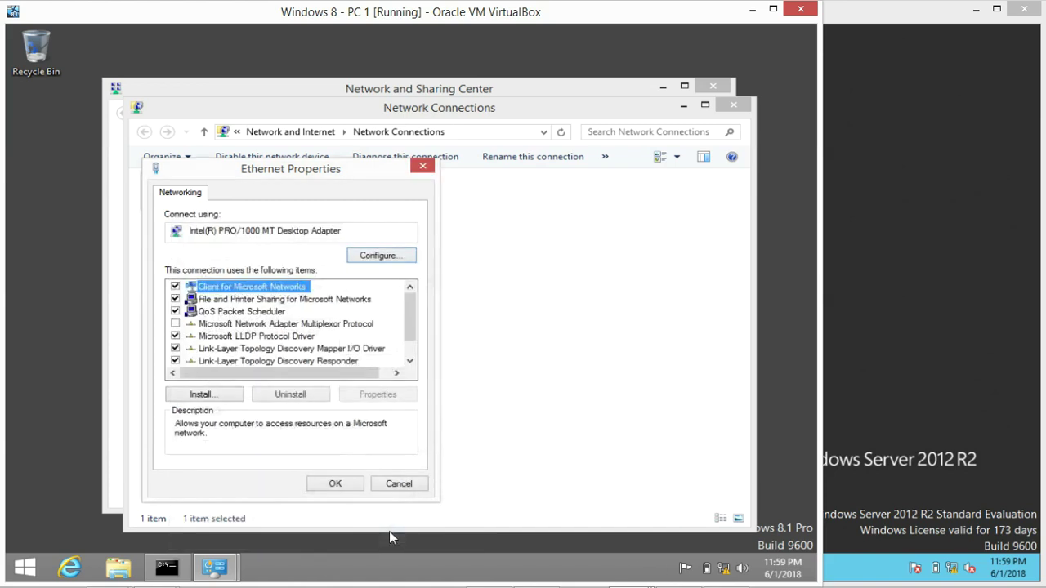
click(337, 485)
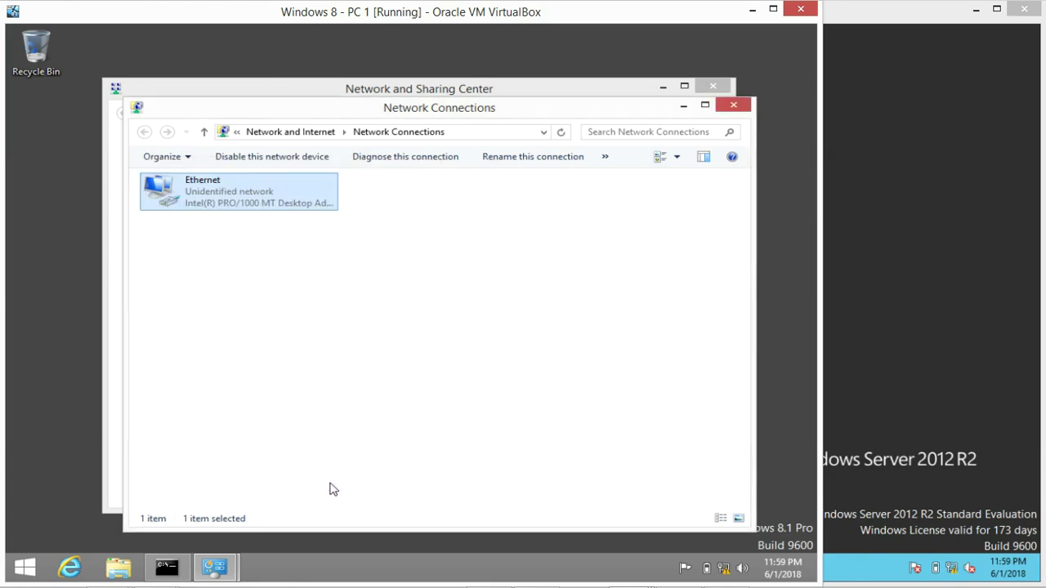
click(718, 85)
Close Network Connections and ping 192.168.1.100, getting 4 of 4 replies with 0% loss
click(733, 106)
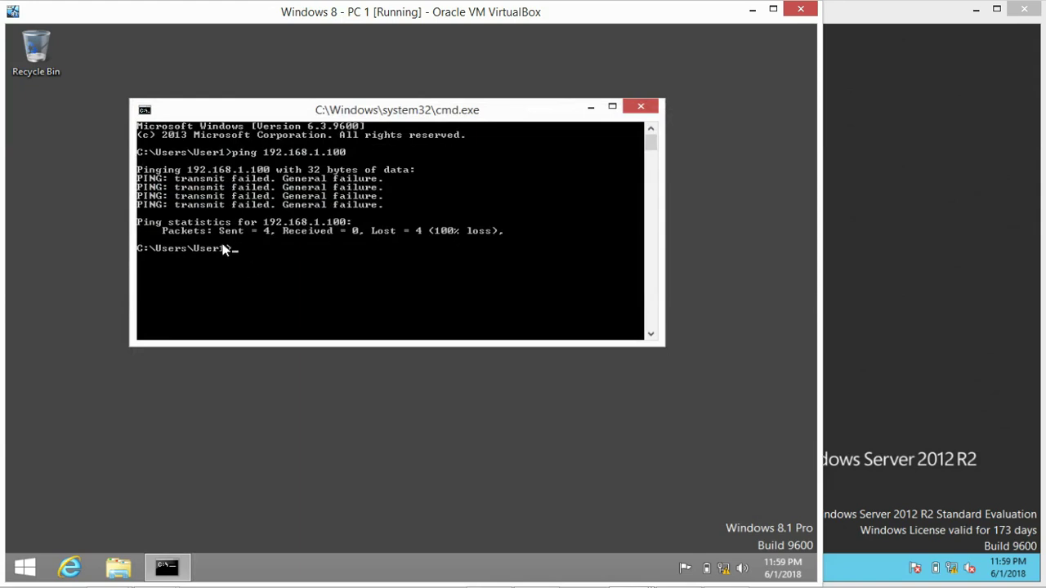
text(ping 192.1)
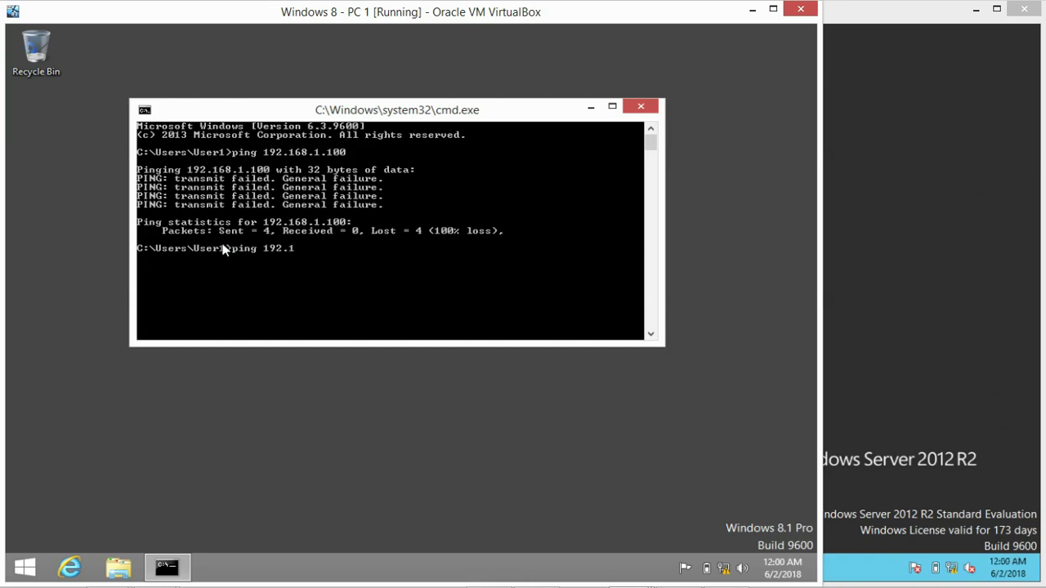
text(68.1.100)
key(Return)
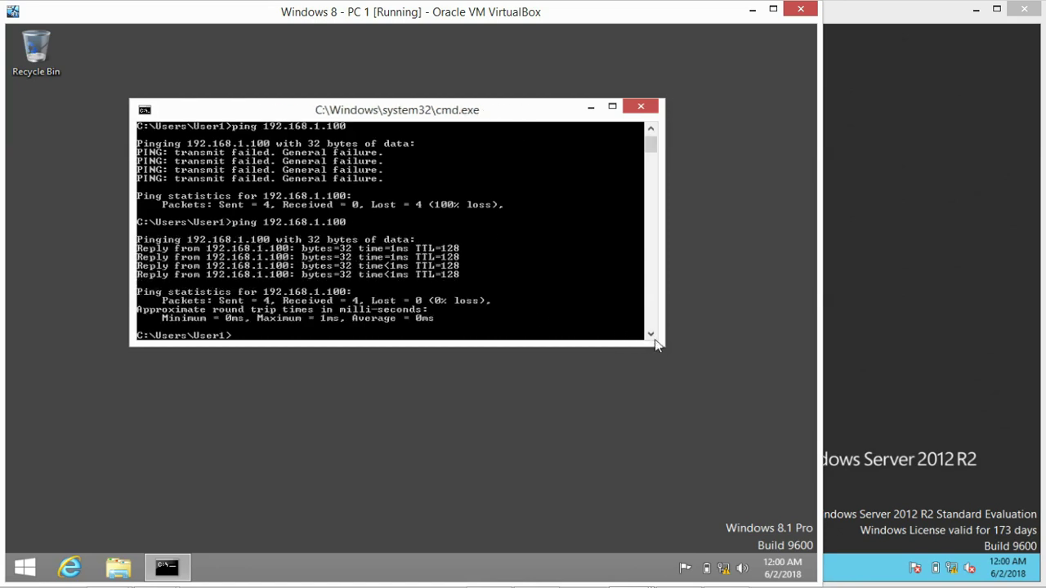
drag(664, 345, 686, 446)
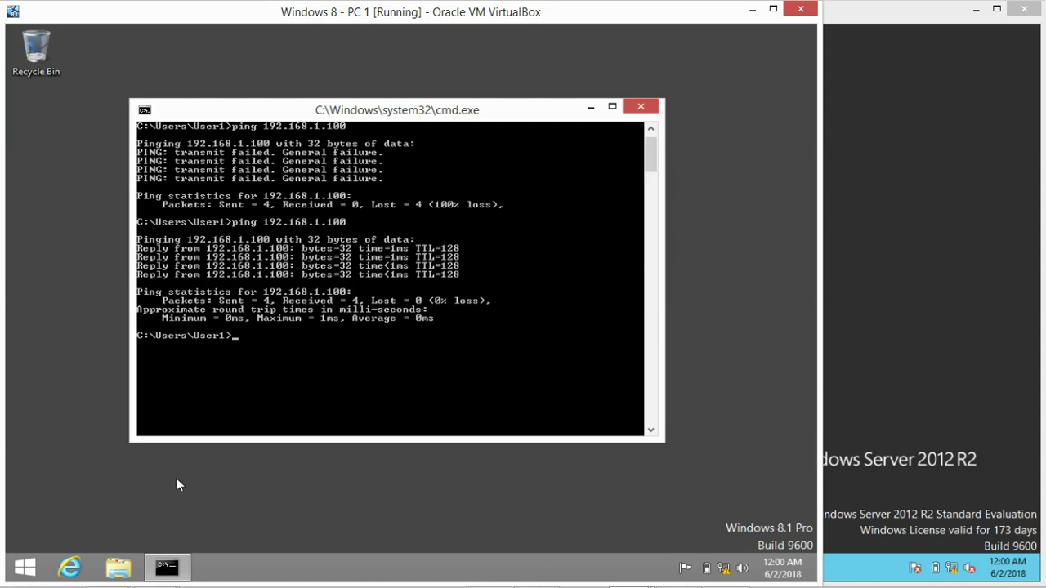
click(118, 570)
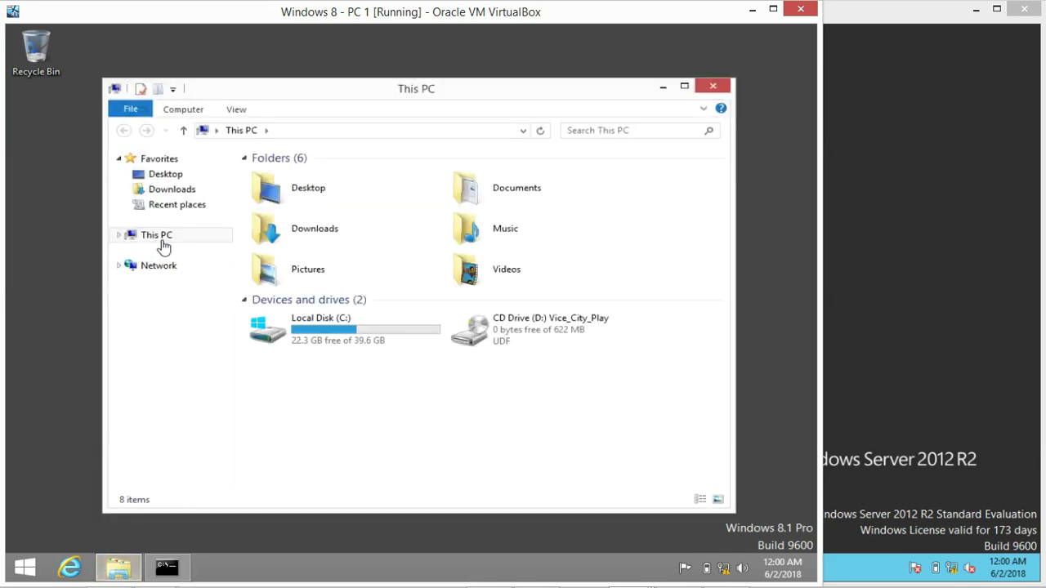
From This PC's system properties, change PC-1's membership from workgroup to the igig domain and submit
right_click(163, 237)
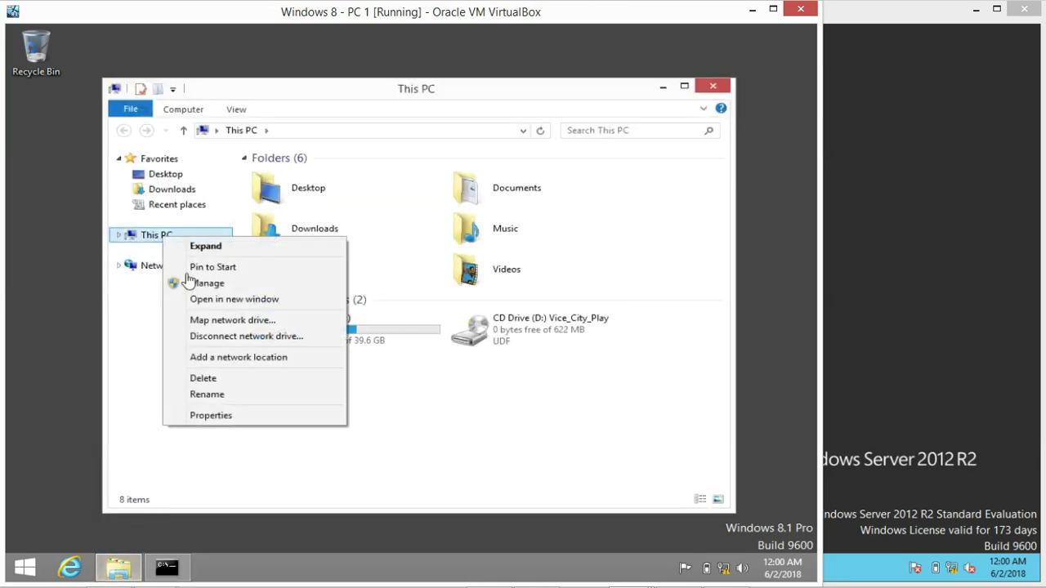
click(210, 417)
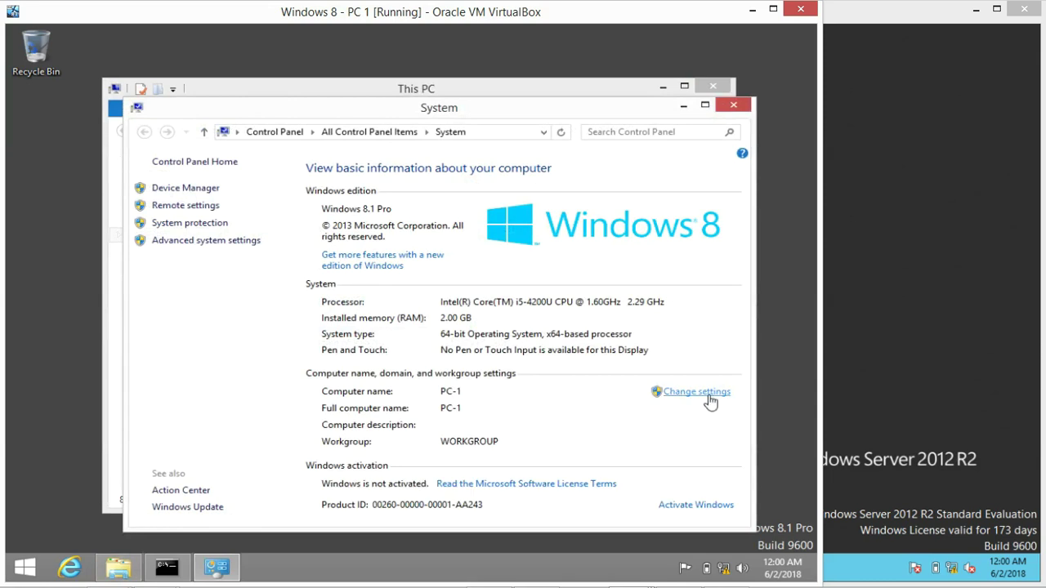
click(701, 394)
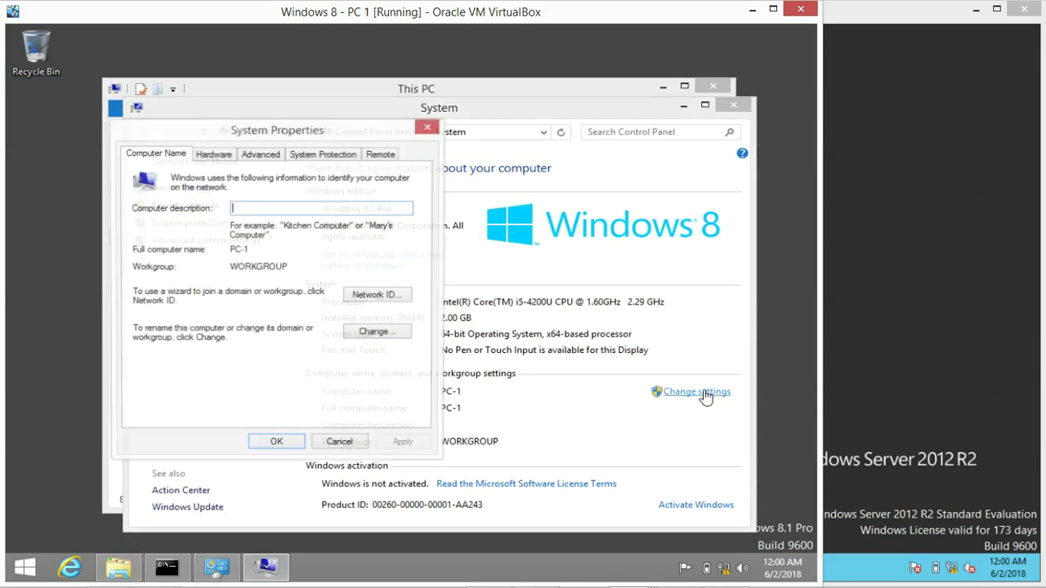
click(374, 333)
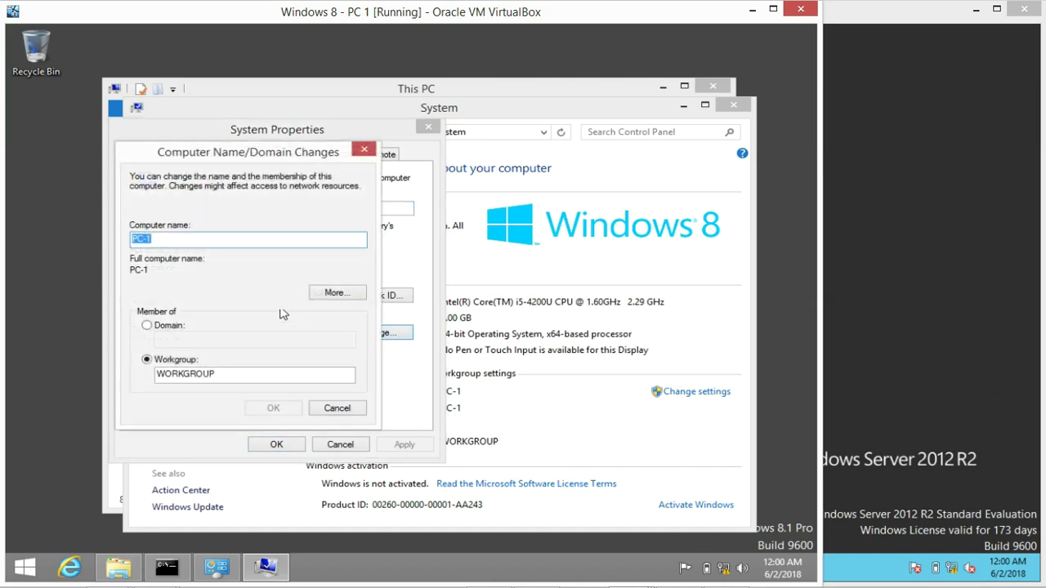
click(147, 326)
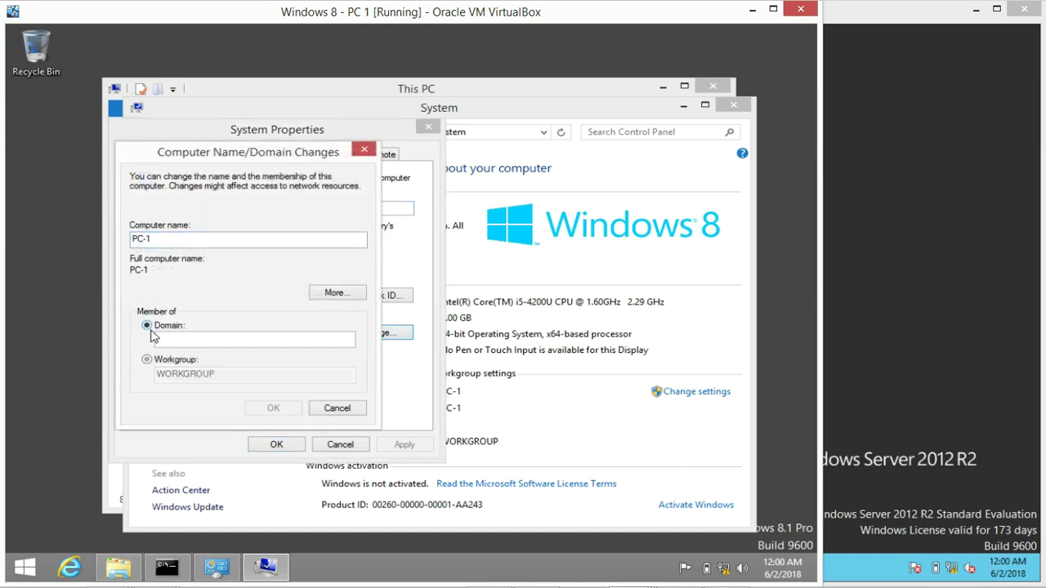
text(lgig)
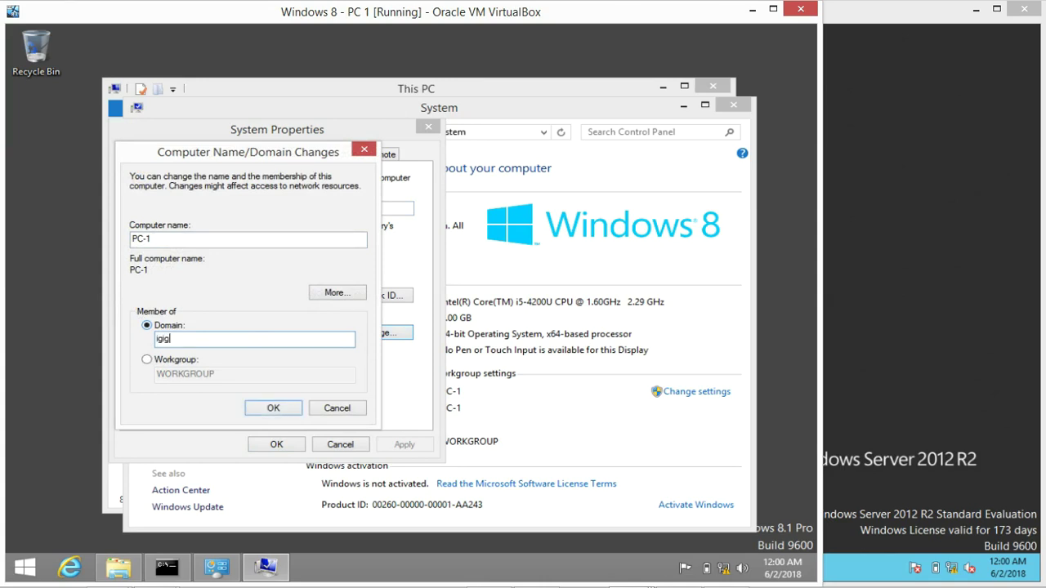
click(266, 414)
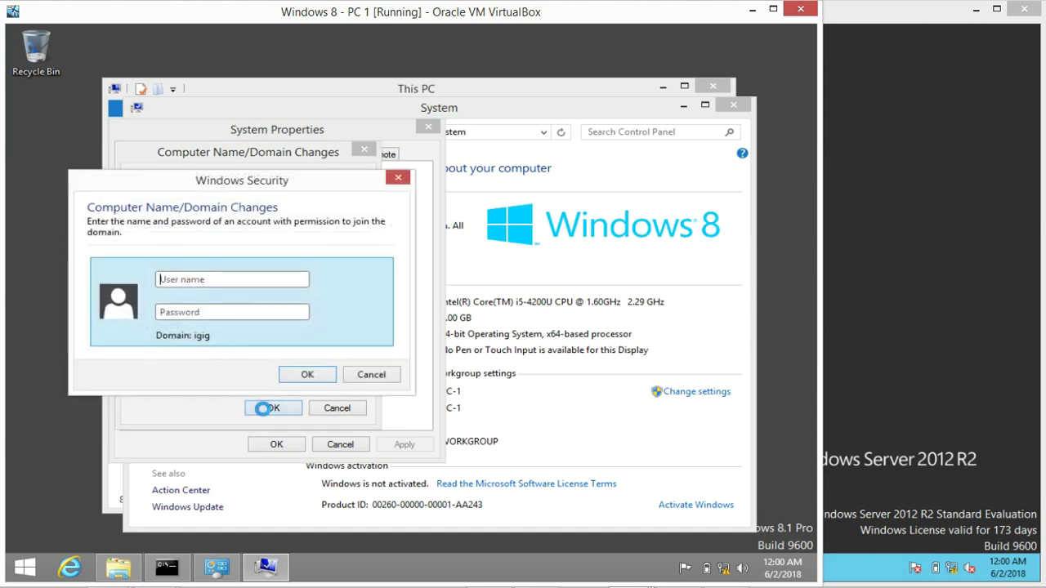
Enter the Administrator user name and password to authorize joining igig
click(166, 278)
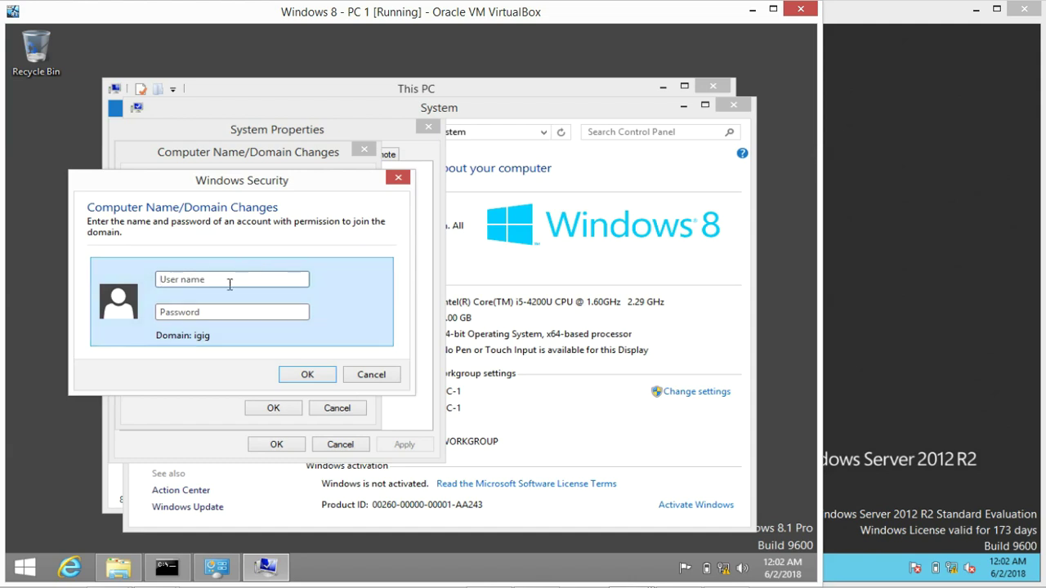
click(226, 280)
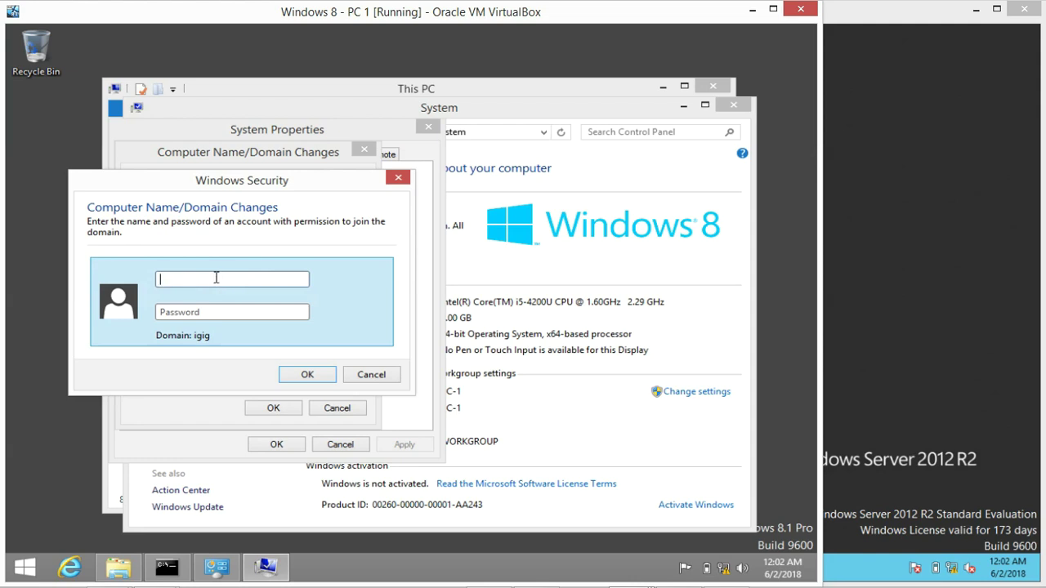
text(Administrator)
key(Tab)
text(••••••••••)
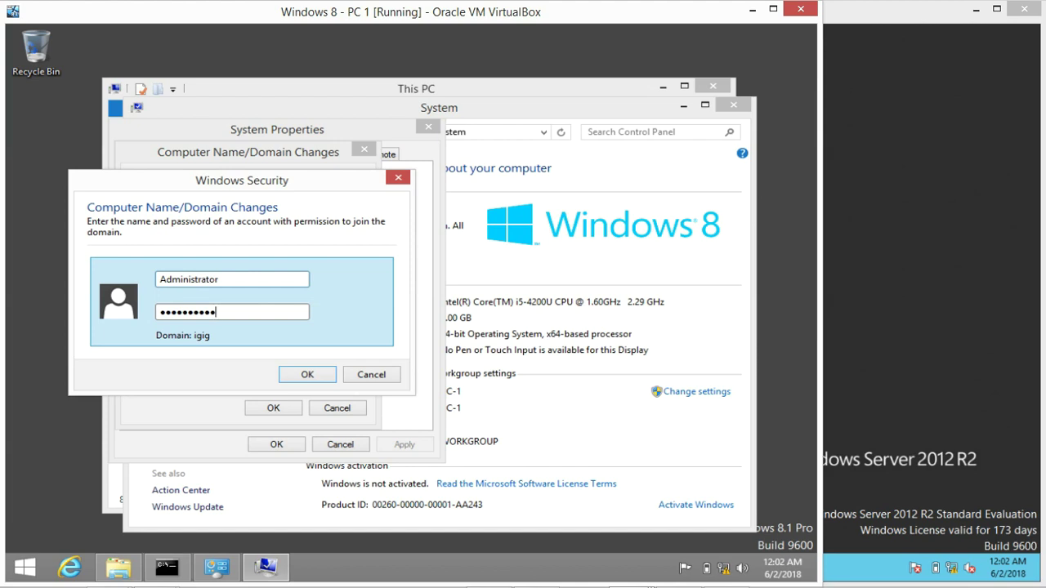
click(308, 375)
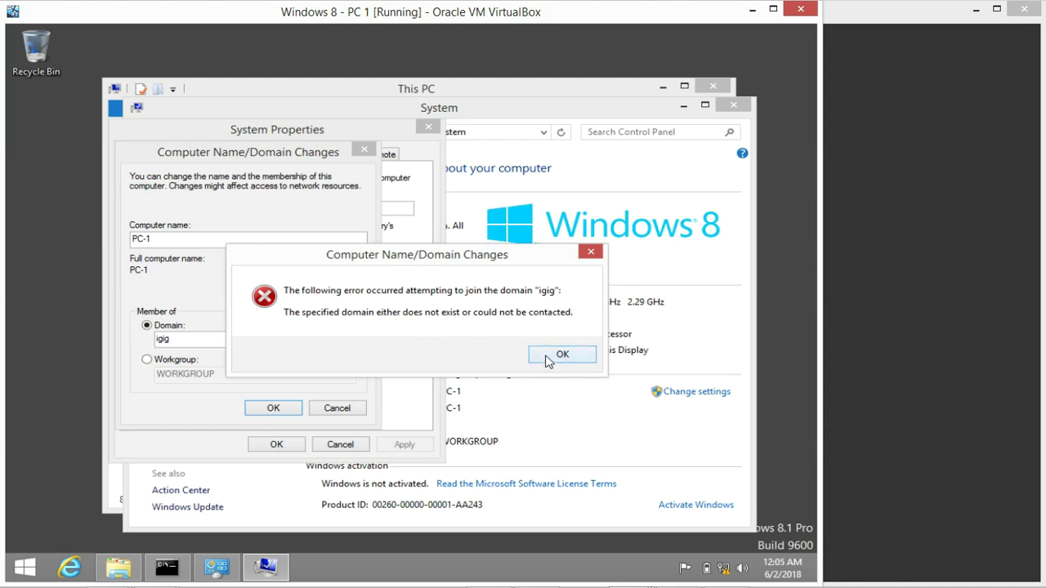
Dismiss the domain-unreachable error and cancel the Computer Name and System Properties dialogs
click(548, 358)
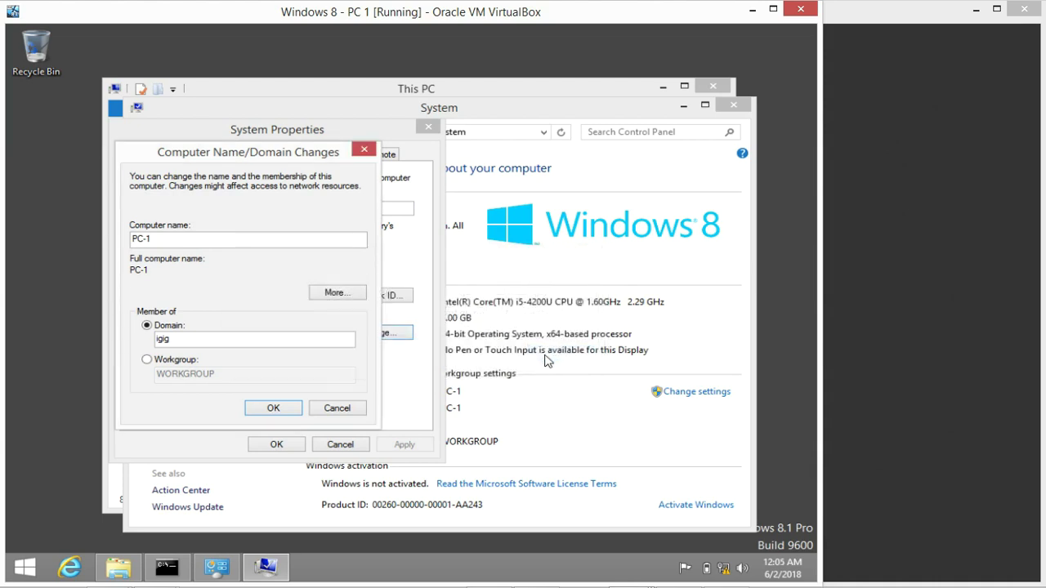
click(331, 409)
click(335, 445)
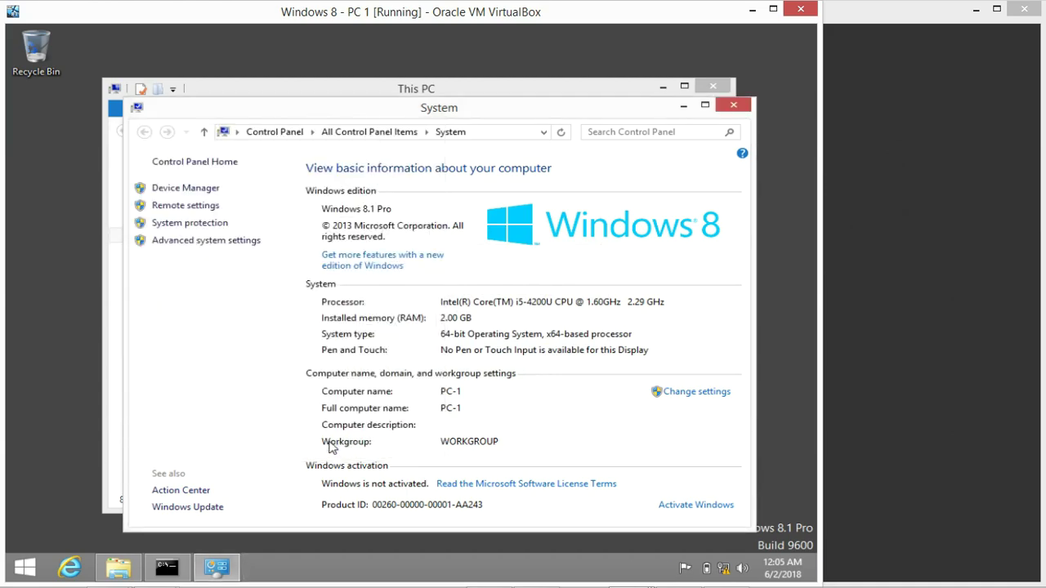
Minimize the System and This PC windows and open the network adapter connections from the tray icon
click(681, 108)
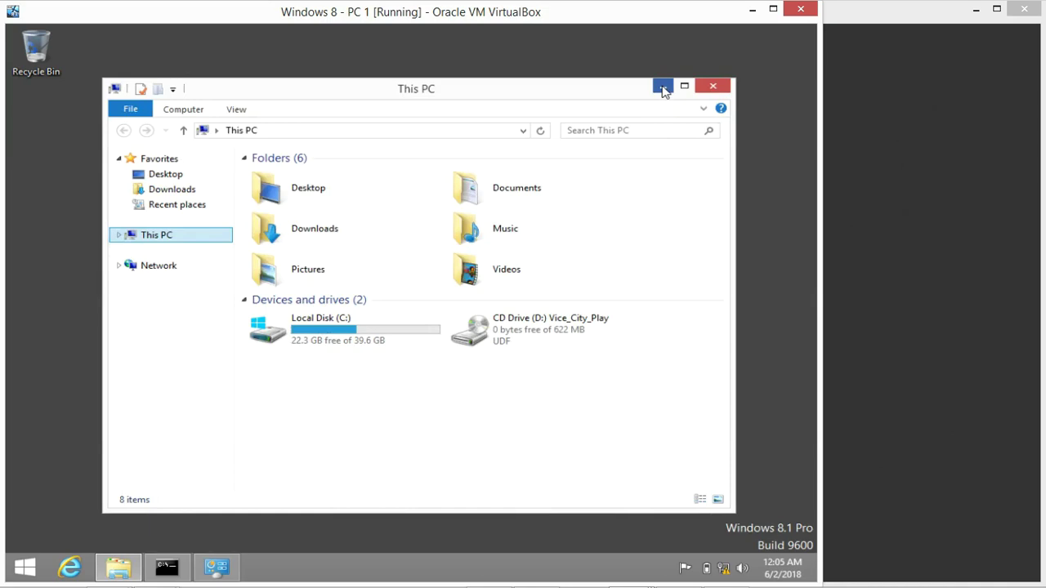
click(664, 87)
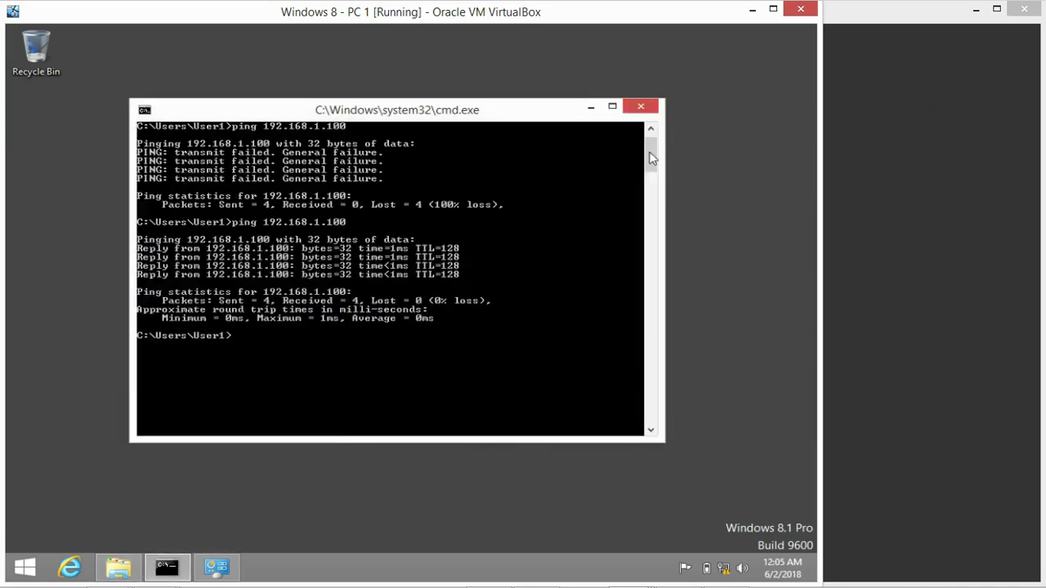
click(724, 571)
right_click(724, 571)
click(703, 555)
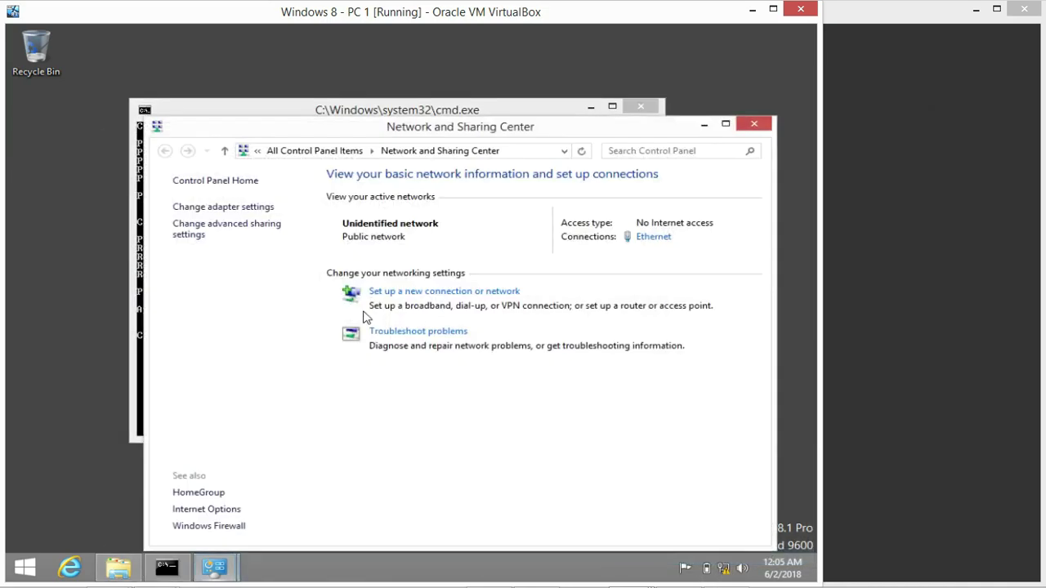
click(228, 208)
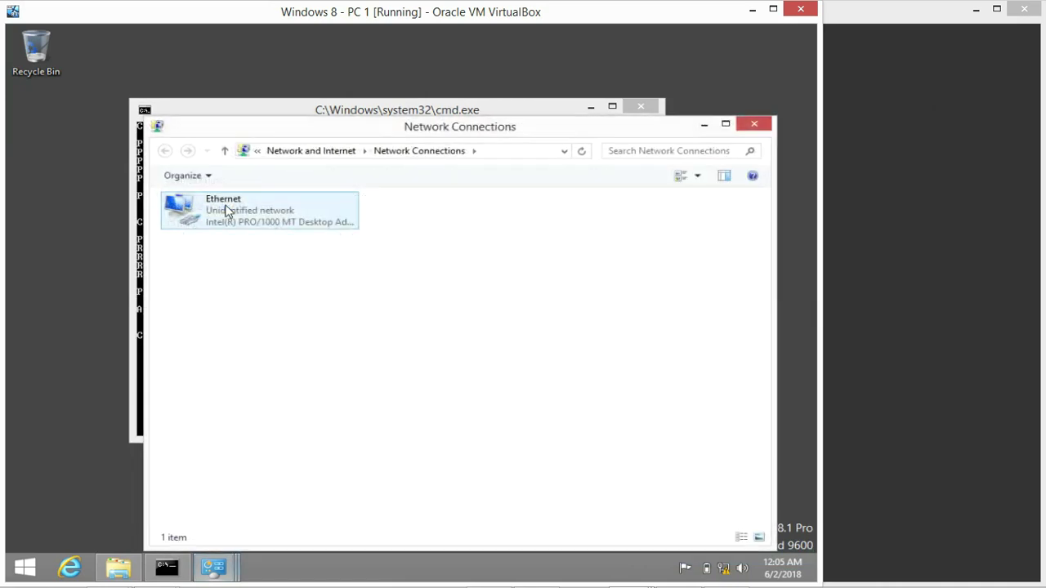
Open the Ethernet adapter's Internet Protocol Version 4 (TCP/IPv4) properties
right_click(231, 213)
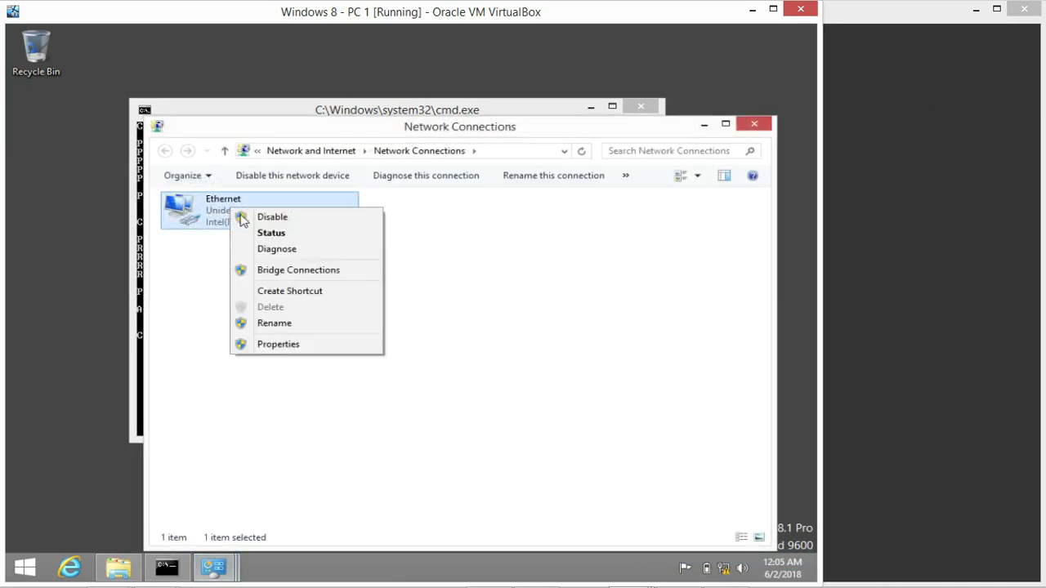
click(285, 345)
scroll(431, 348, down, 2)
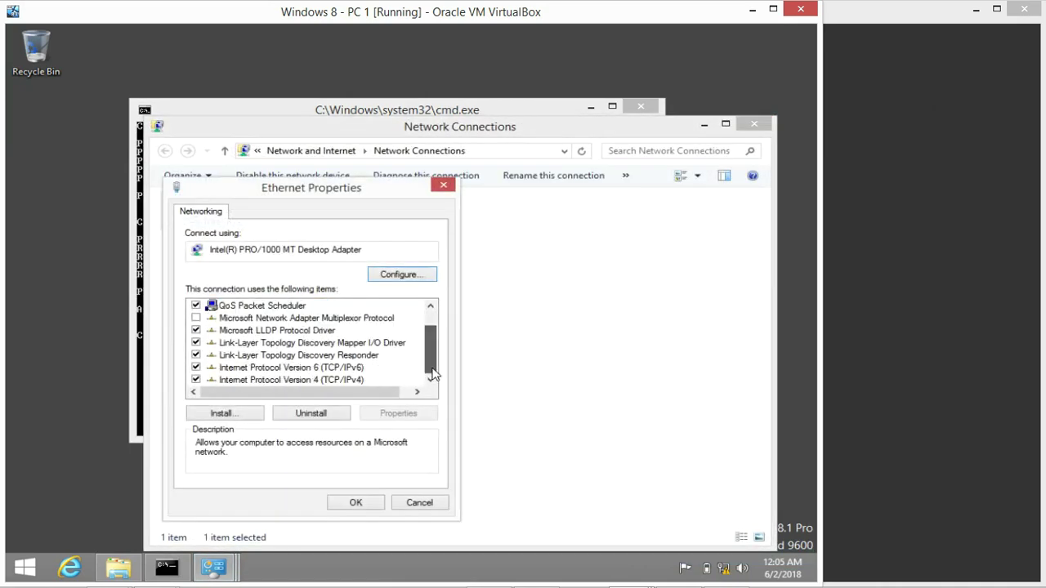
click(314, 380)
click(397, 417)
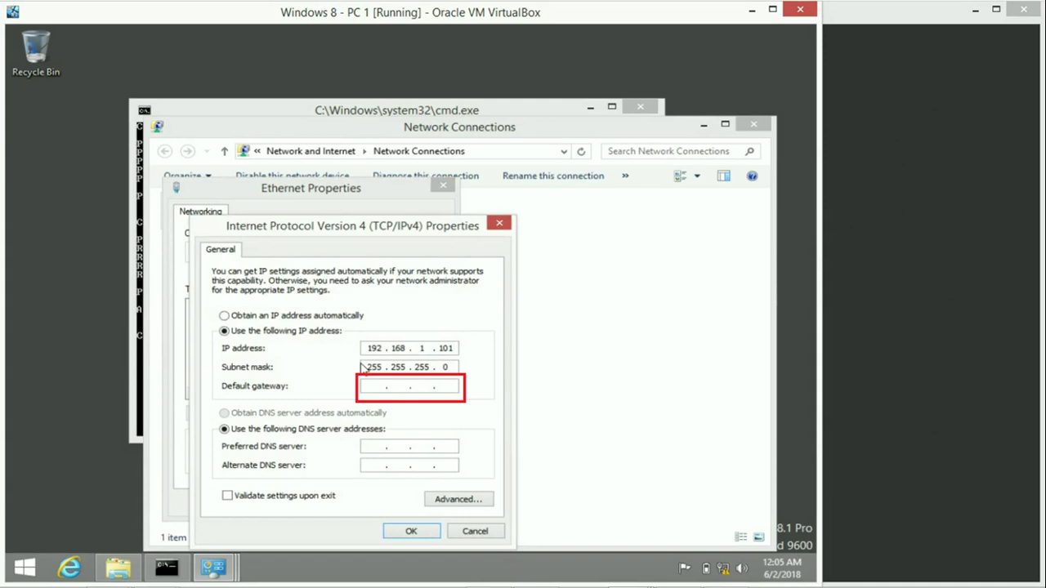
Set the default gateway and preferred DNS to 192.168.1.100 and apply
text(192 . . .)
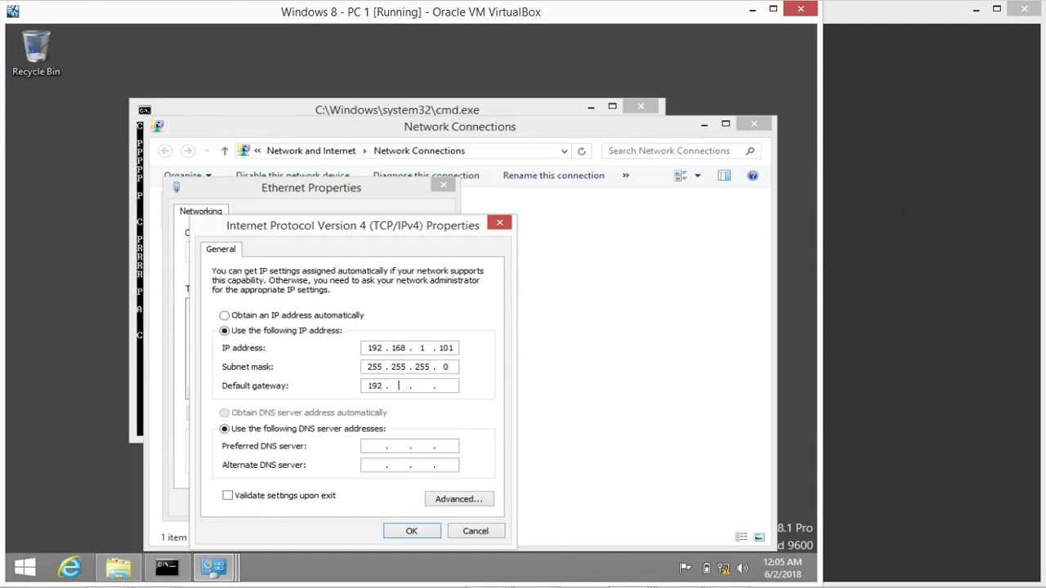
text(168 )
text(1 )
text(100)
text(1)
text(92)
text(168 . )
text(1 . 100)
click(411, 531)
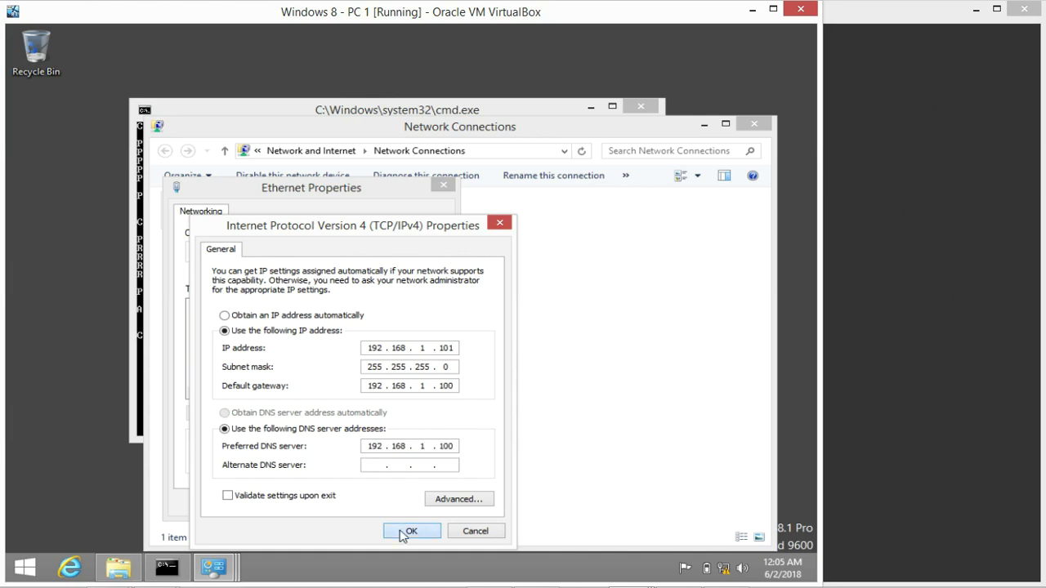
click(367, 502)
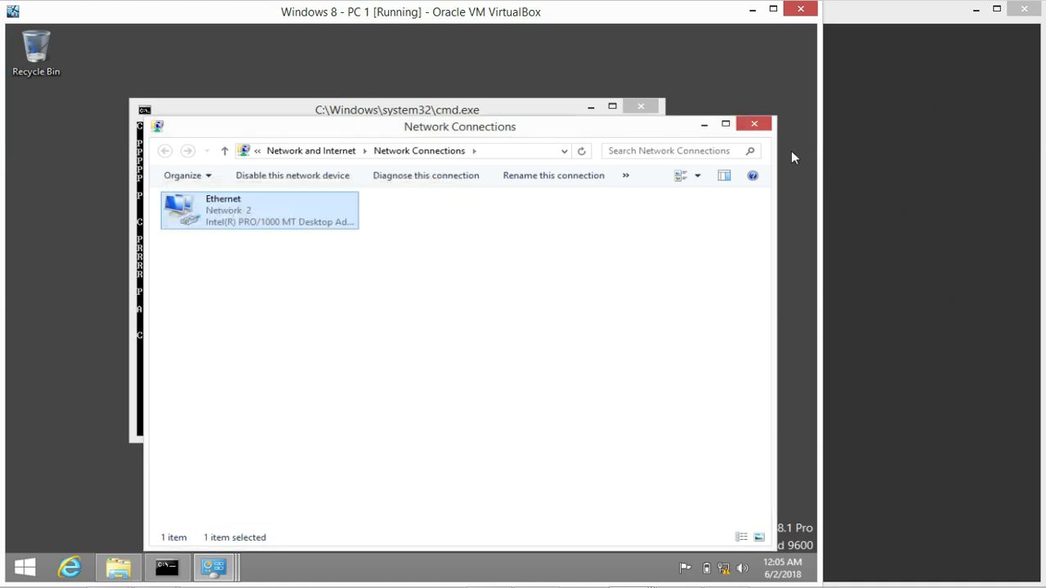
Close the network windows, rerun the ping to 192.168.1.100, and restore the System window
click(547, 233)
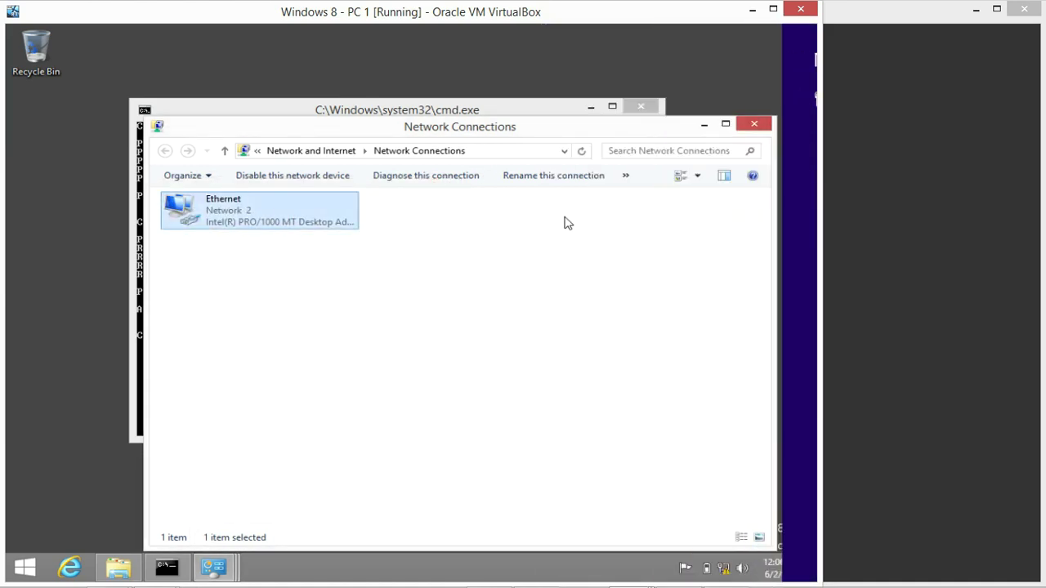
click(753, 124)
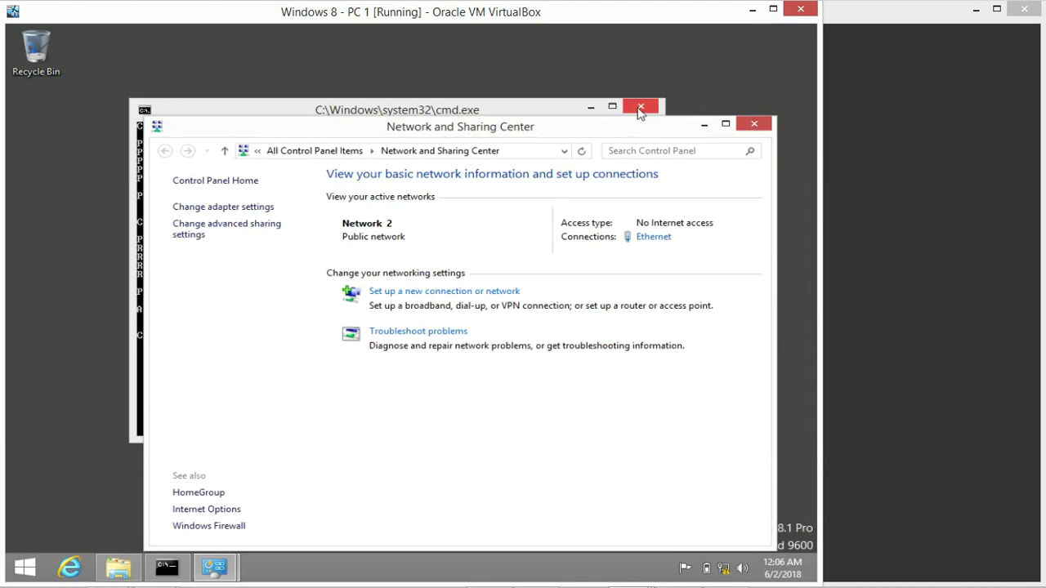
click(750, 126)
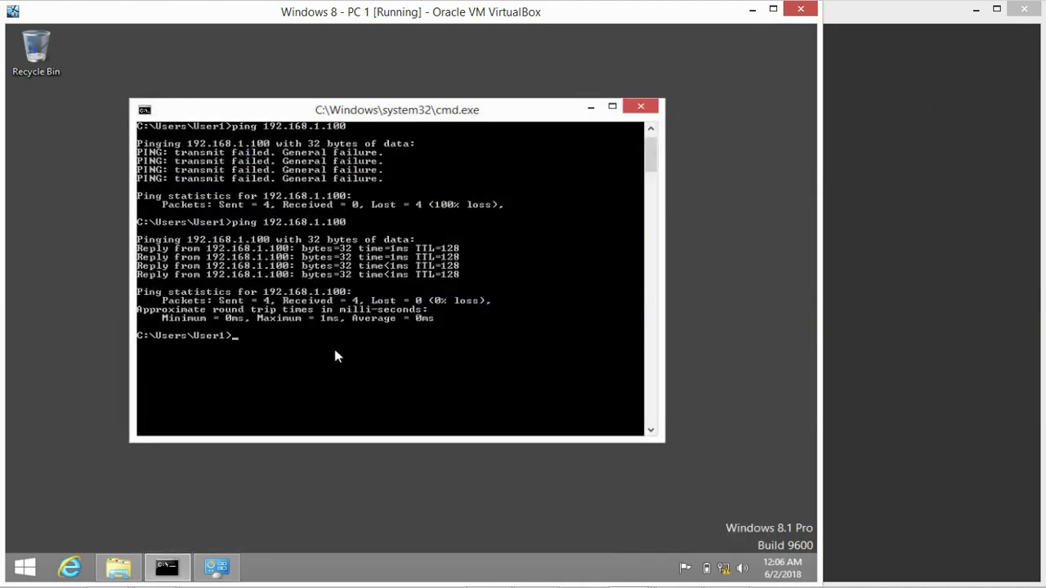
key(Up)
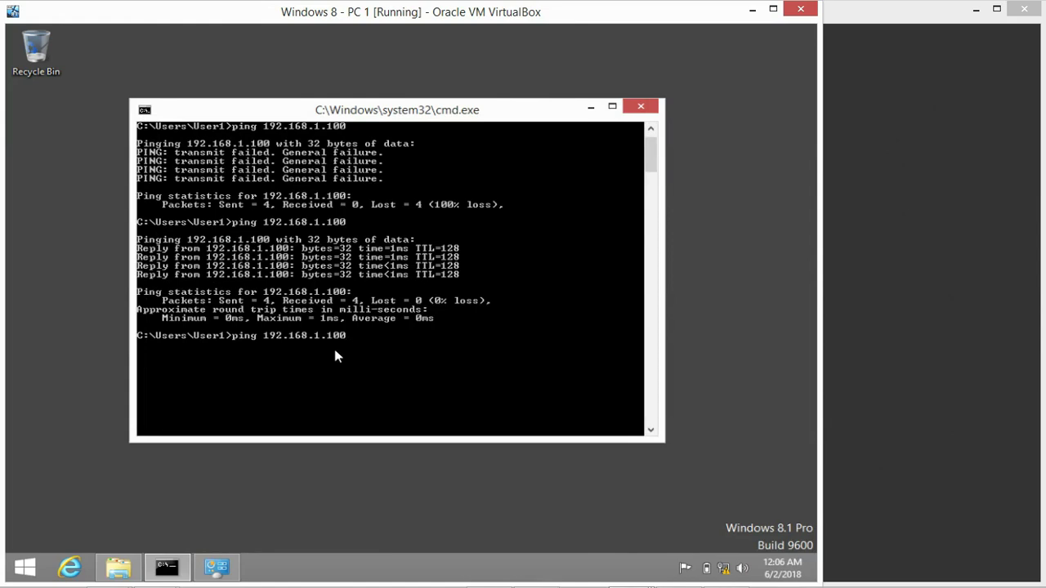
key(Return)
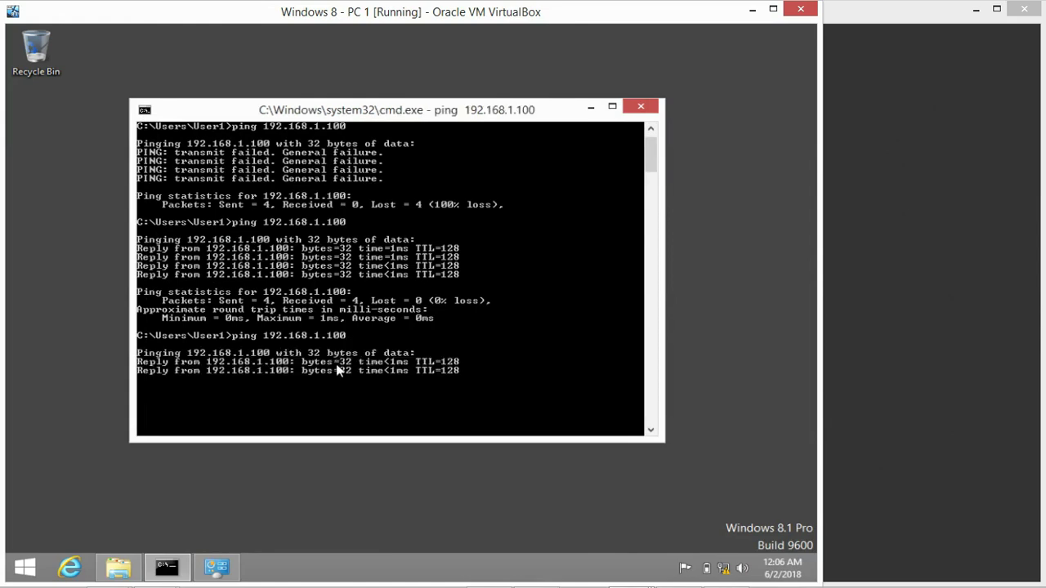
click(234, 571)
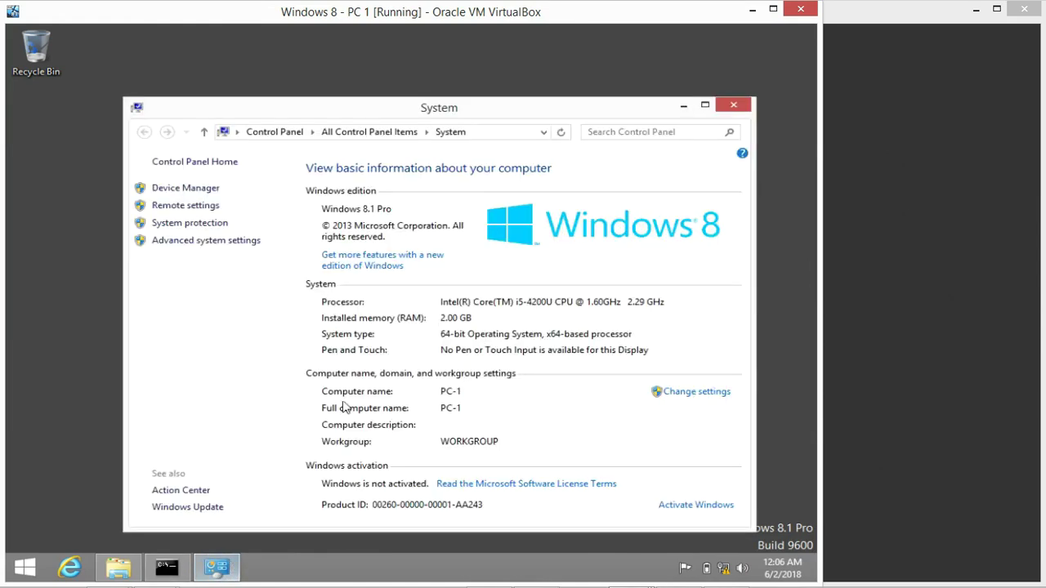
Switch PC-1 to the igig domain and enter the Administrator user name and password
click(693, 393)
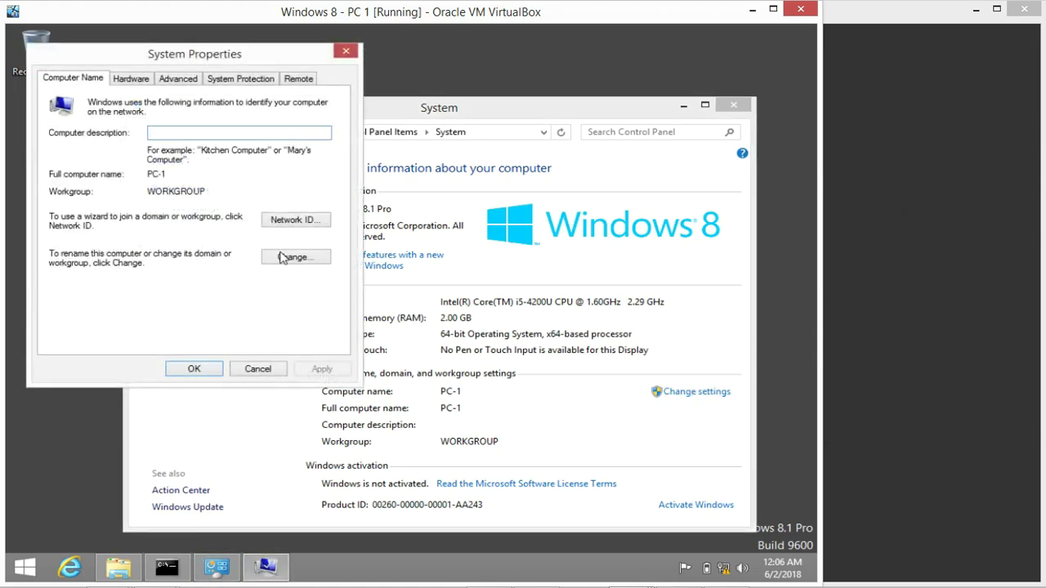
click(284, 257)
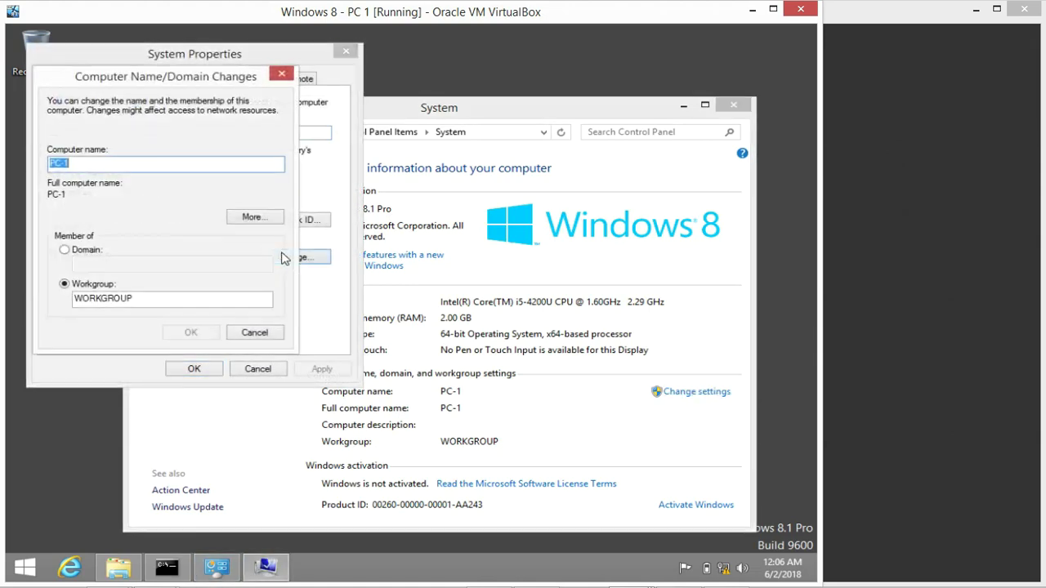
click(82, 251)
text(igig)
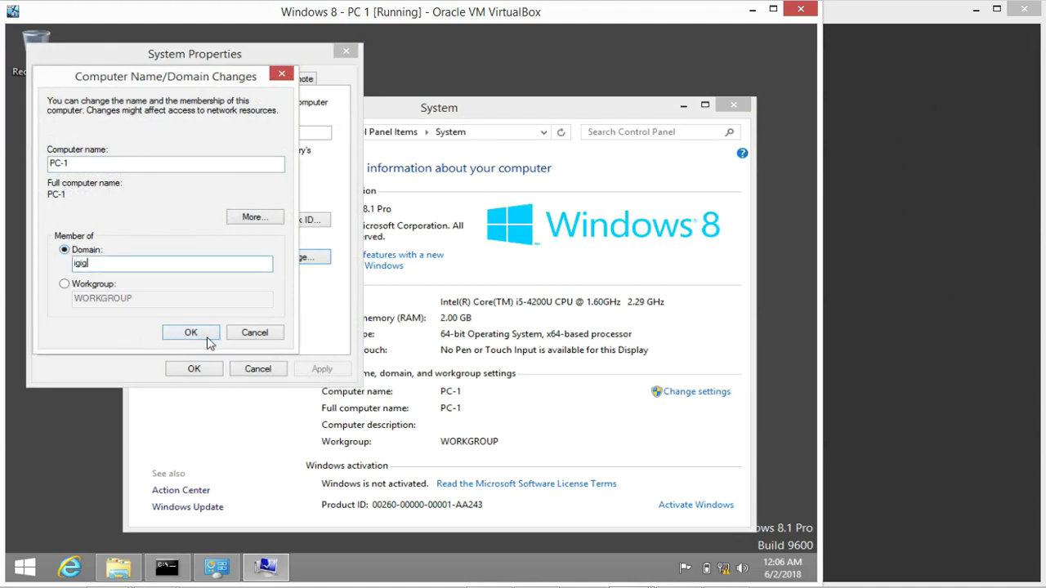
click(196, 332)
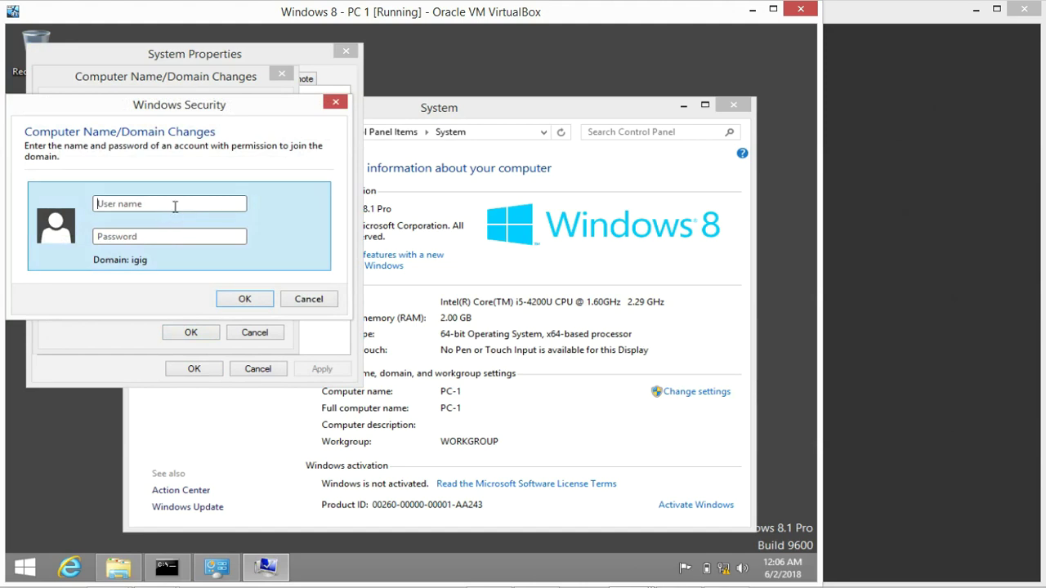
text(Ad)
text(min)
text(istrator)
text(•••••••)
text(••)
text(•)
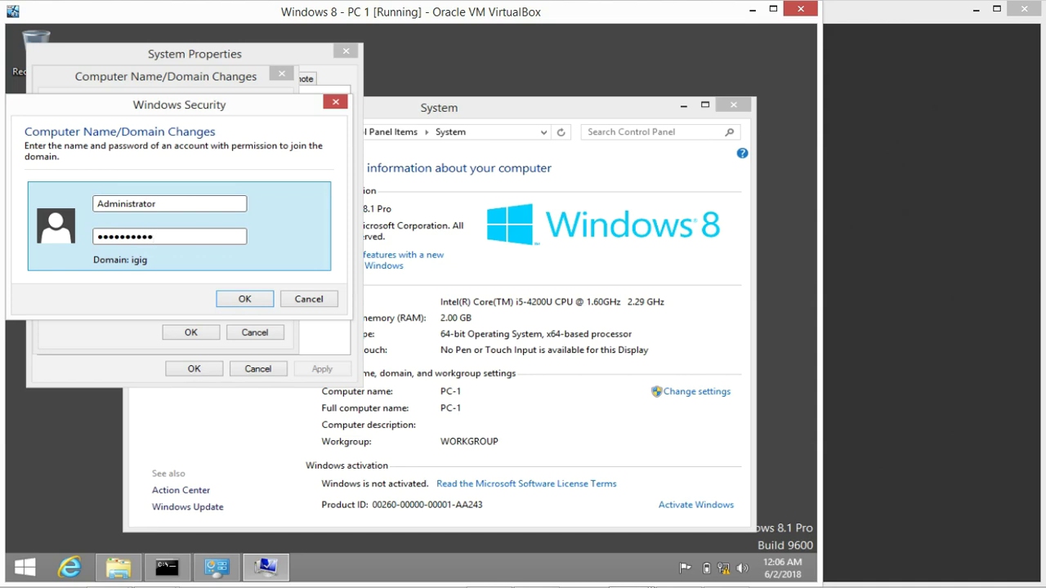
Submit the credentials, acknowledge the igig welcome and restart notices, and restart PC-1 now
click(246, 299)
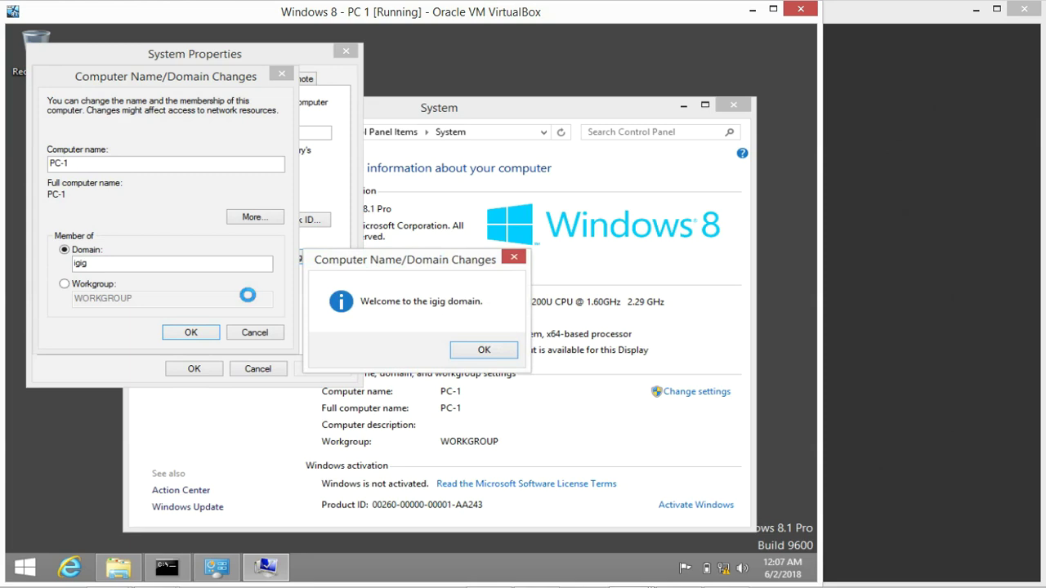
click(481, 353)
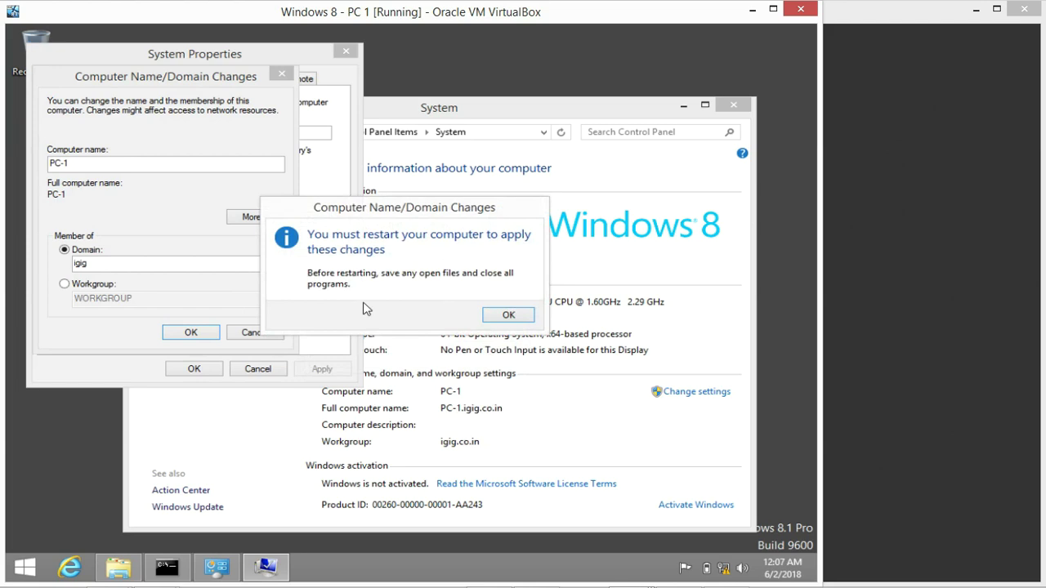
click(499, 317)
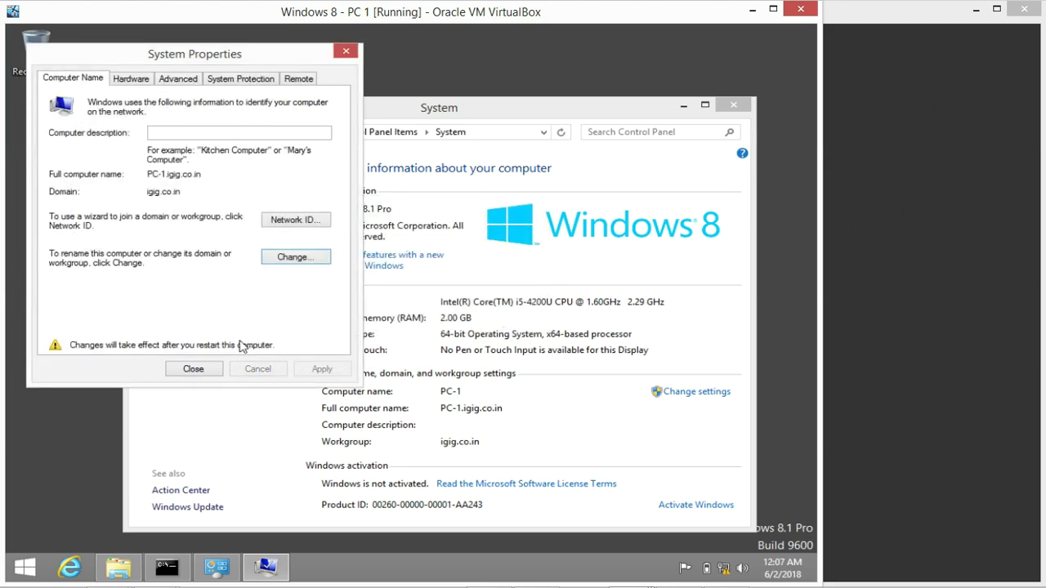
click(194, 369)
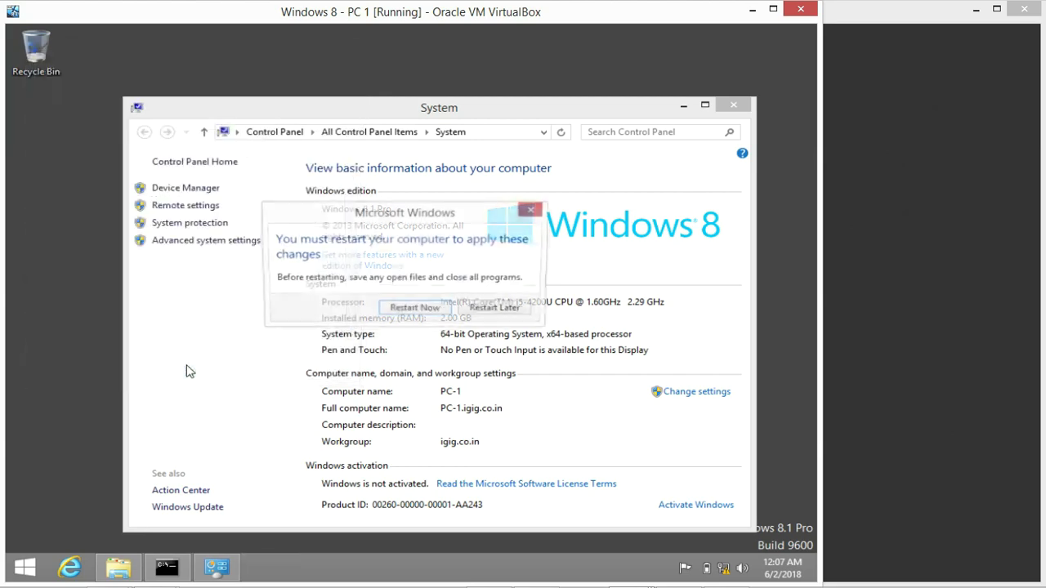
click(417, 313)
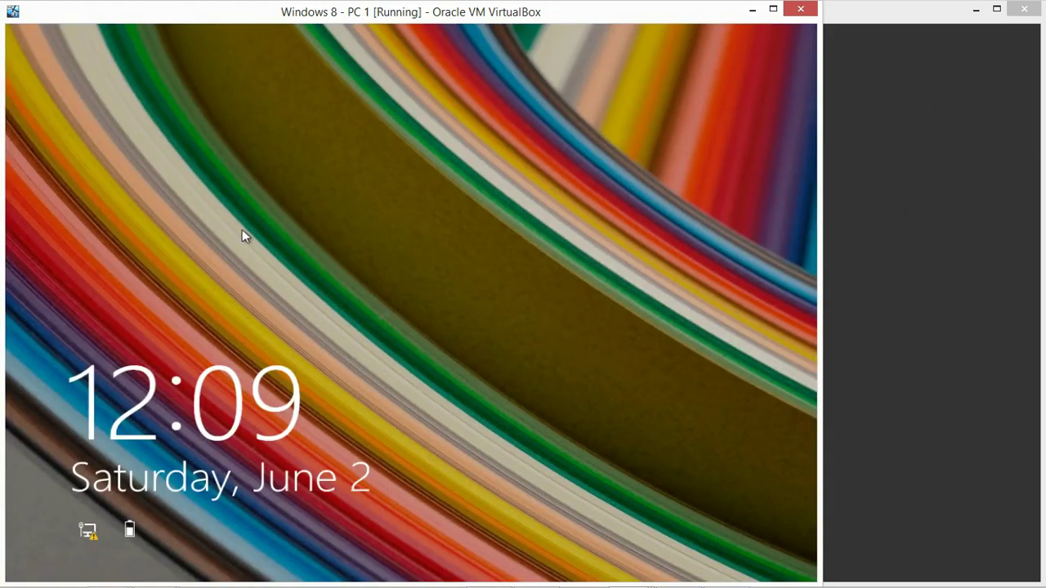
Dismiss the lock screen to show the PC-1\User1 sign-in prompt
click(243, 229)
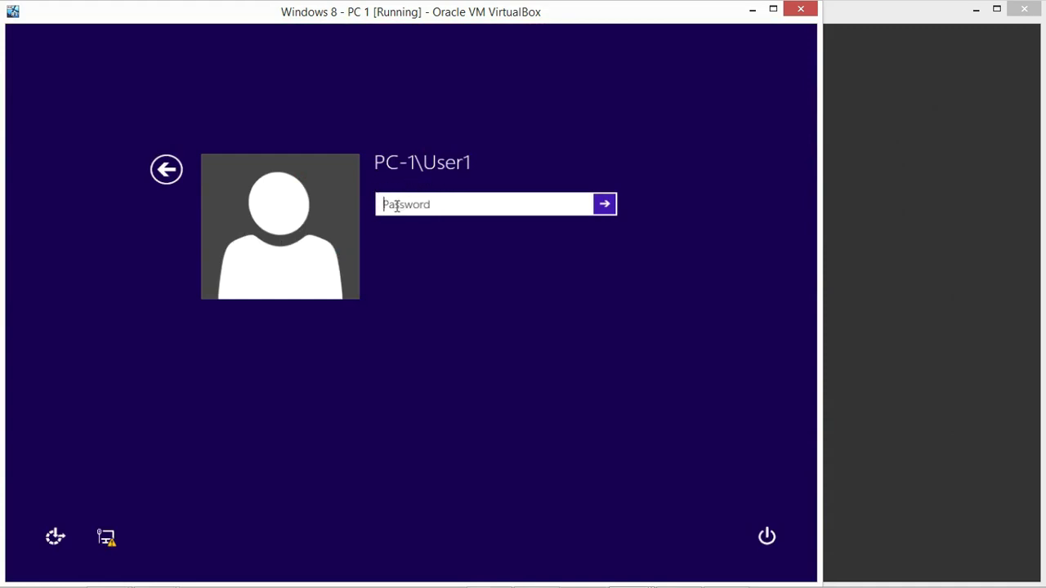
Sign in as another user with igig\administrator and its password
click(165, 170)
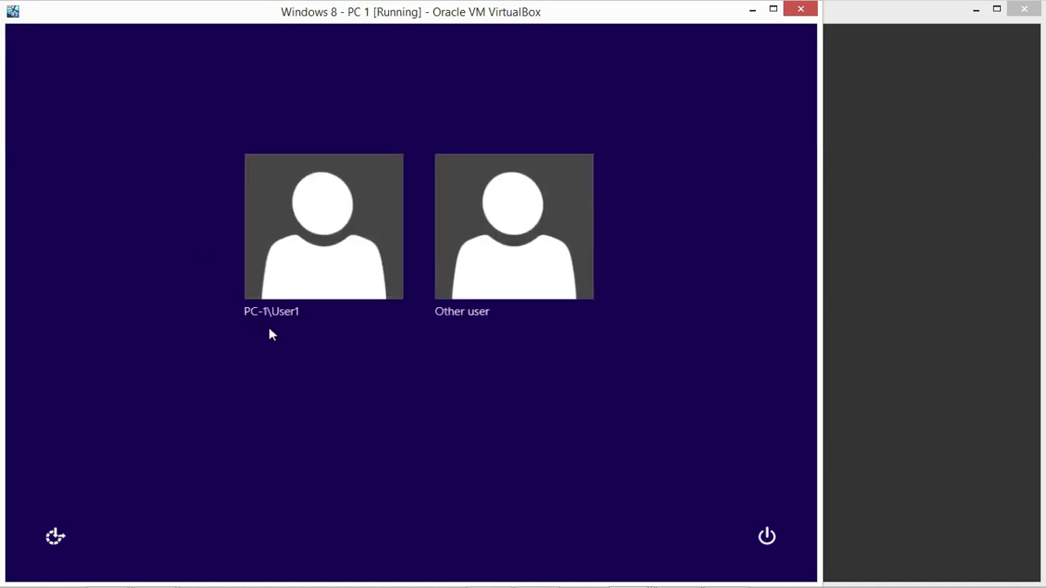
click(499, 257)
click(413, 211)
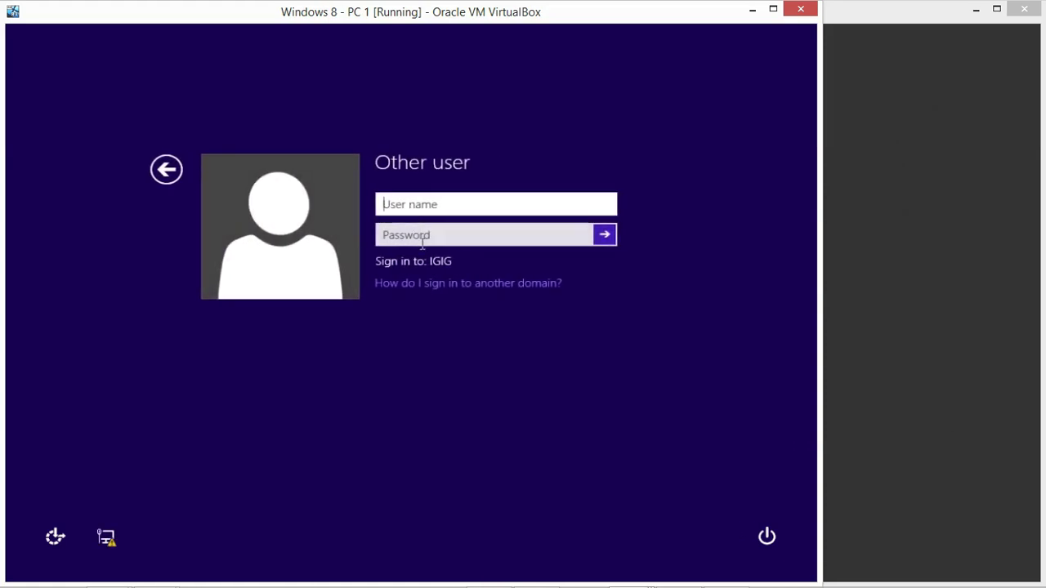
text(igig)
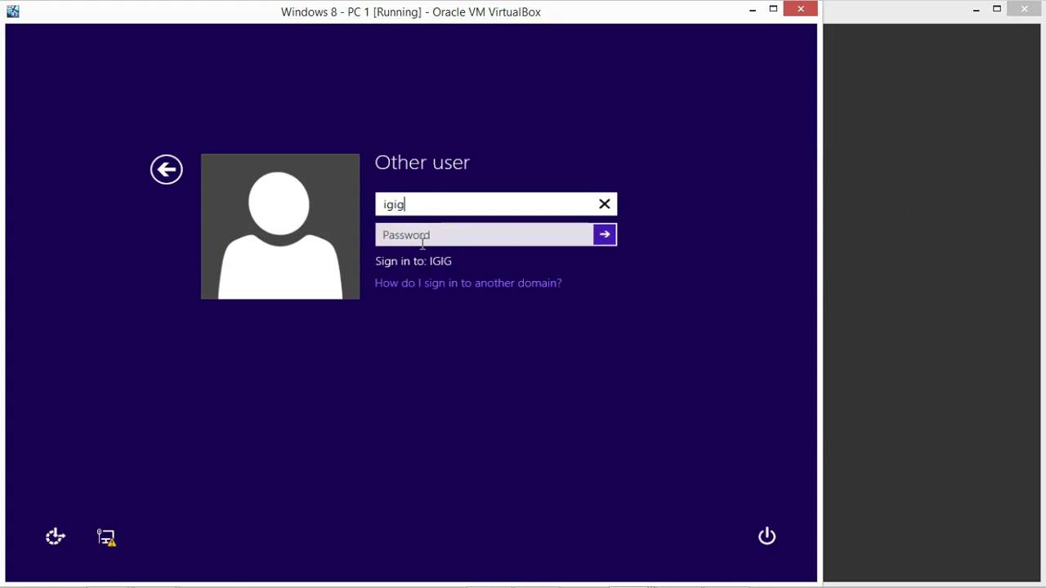
text(\administrator)
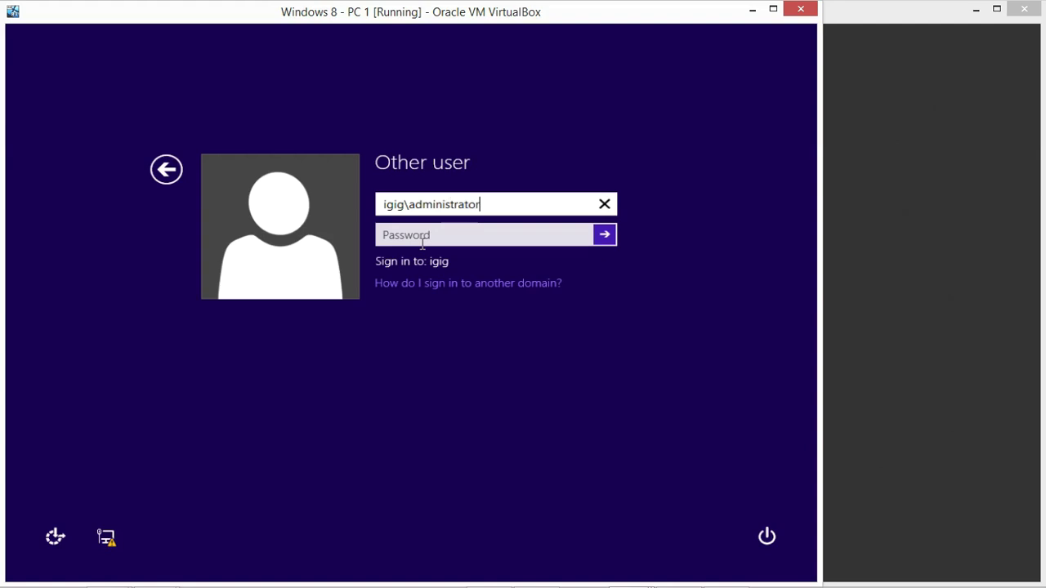
key(Tab)
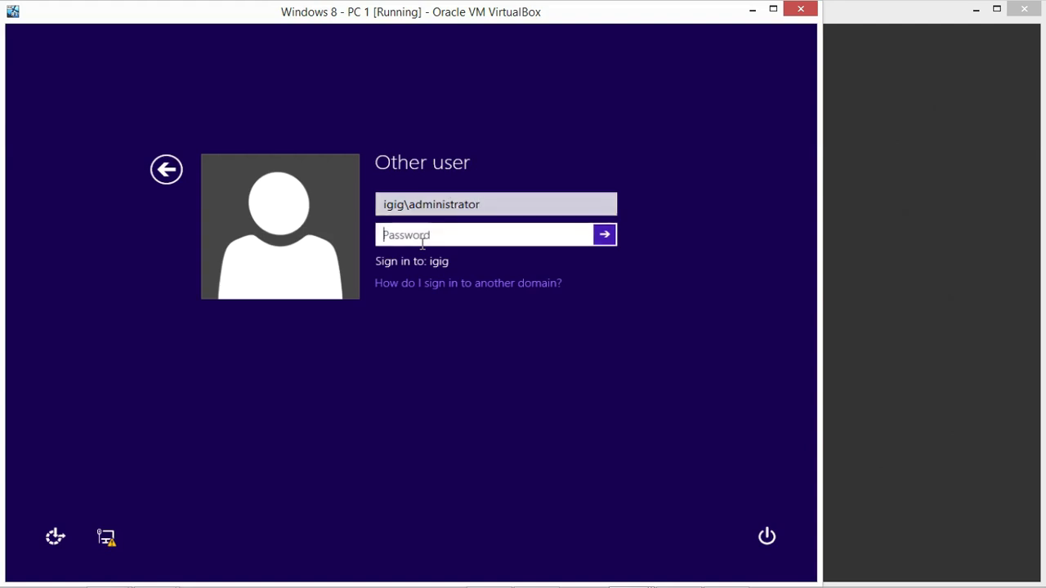
text(•••••••••)
click(605, 234)
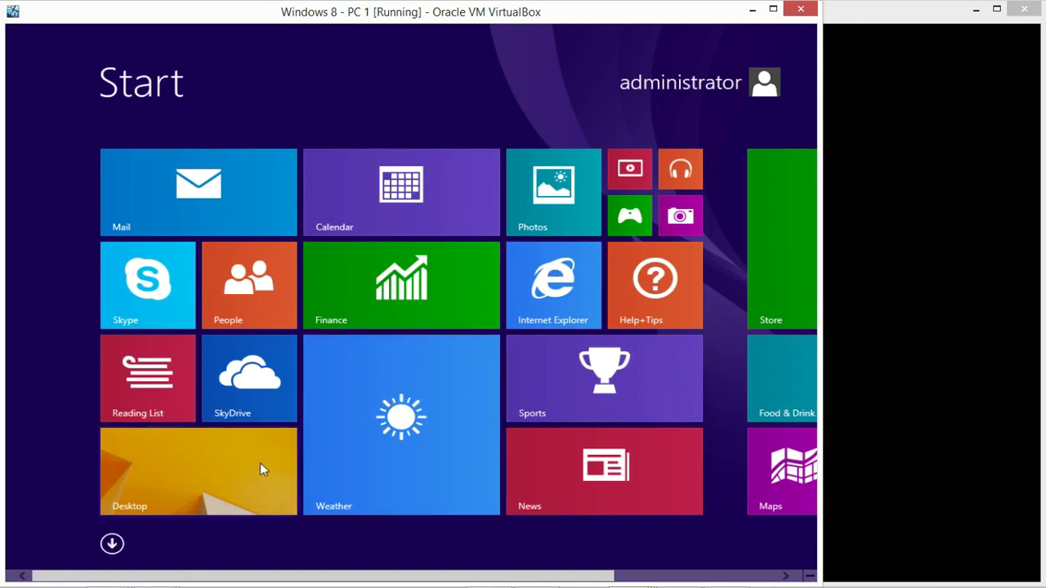
Open the Desktop tile on the Start screen
click(161, 476)
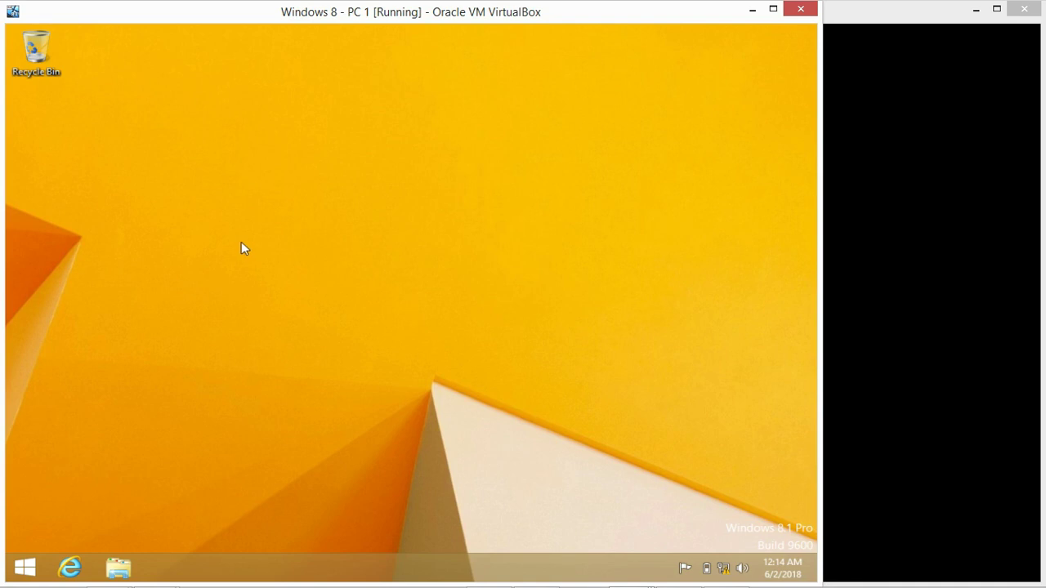
Widen the Server 1 window and sign in as IGIG\Administrator with its password
drag(816, 236, 262, 316)
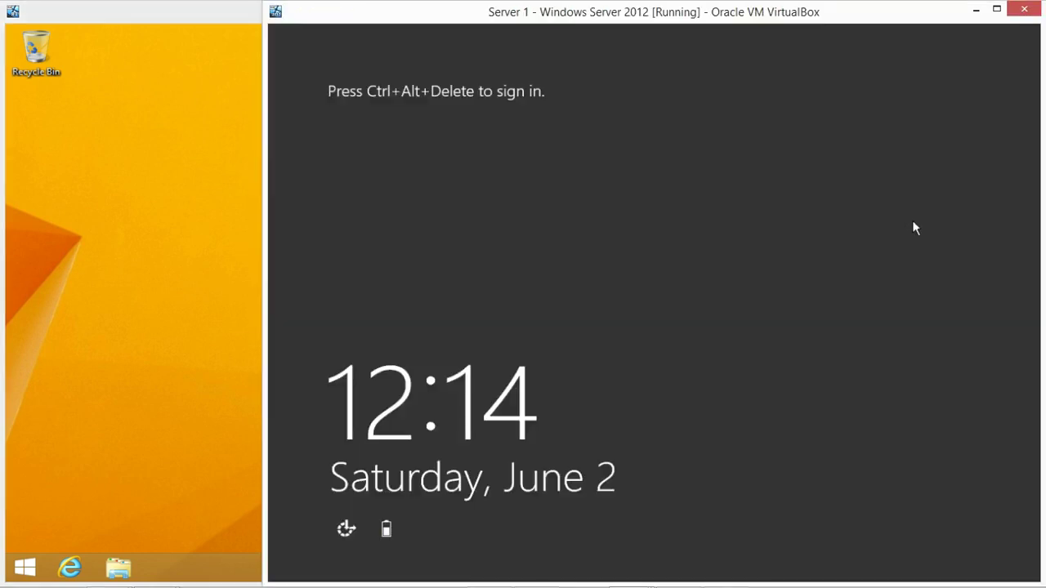
drag(264, 373, 245, 374)
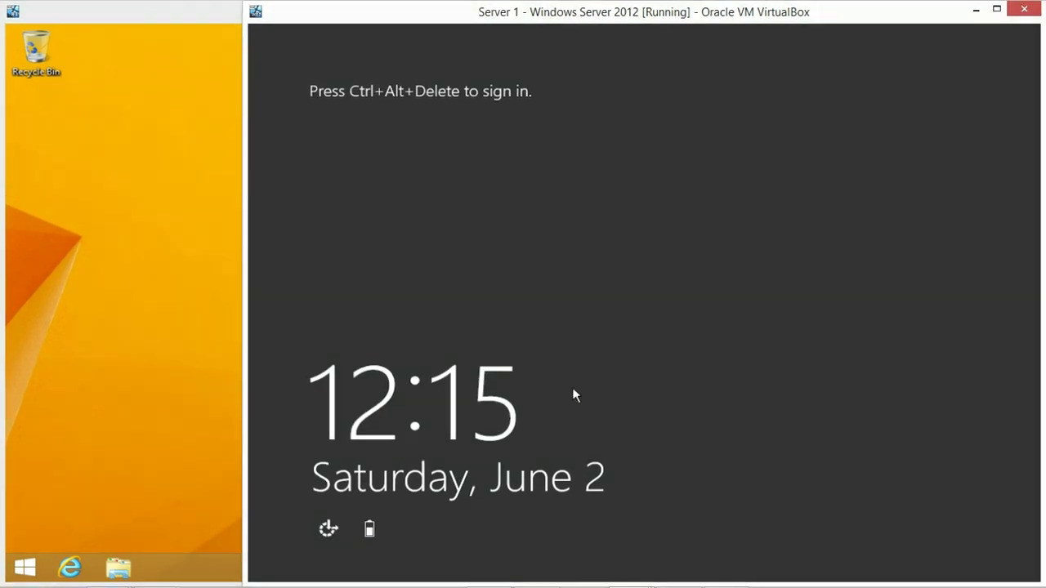
key(ctrl+alt+Delete)
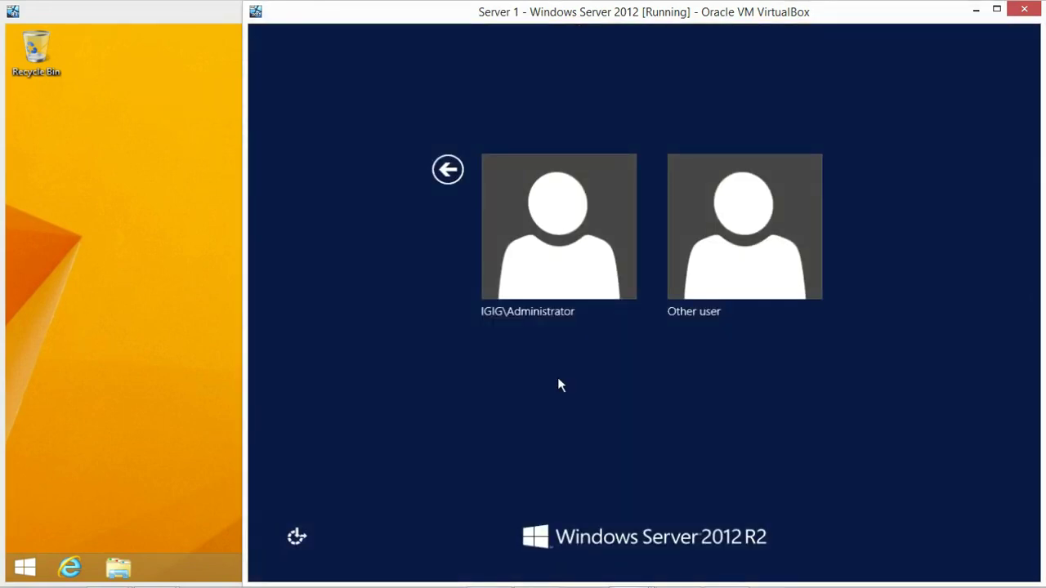
click(547, 229)
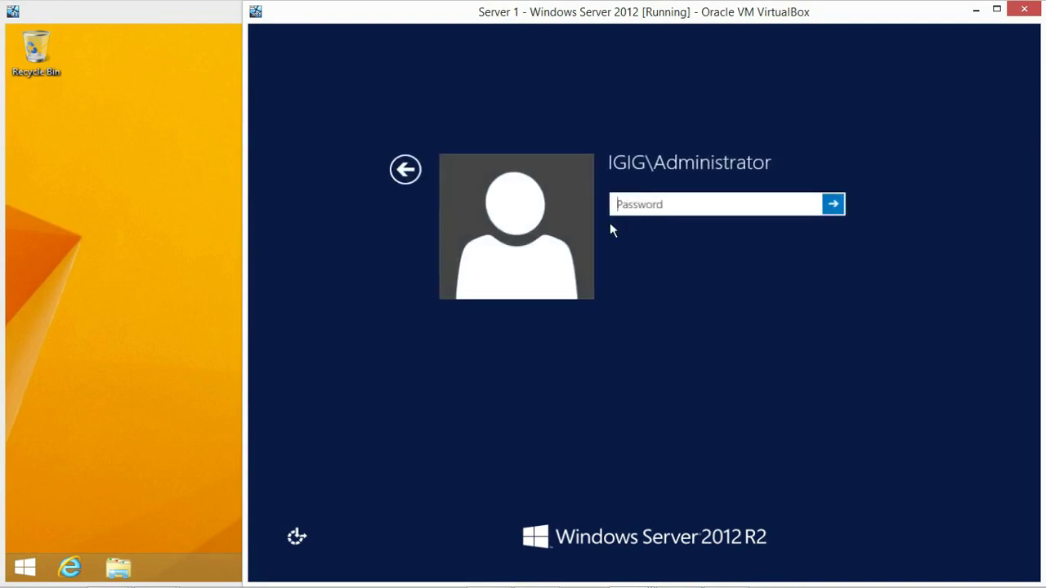
text(••••••••••)
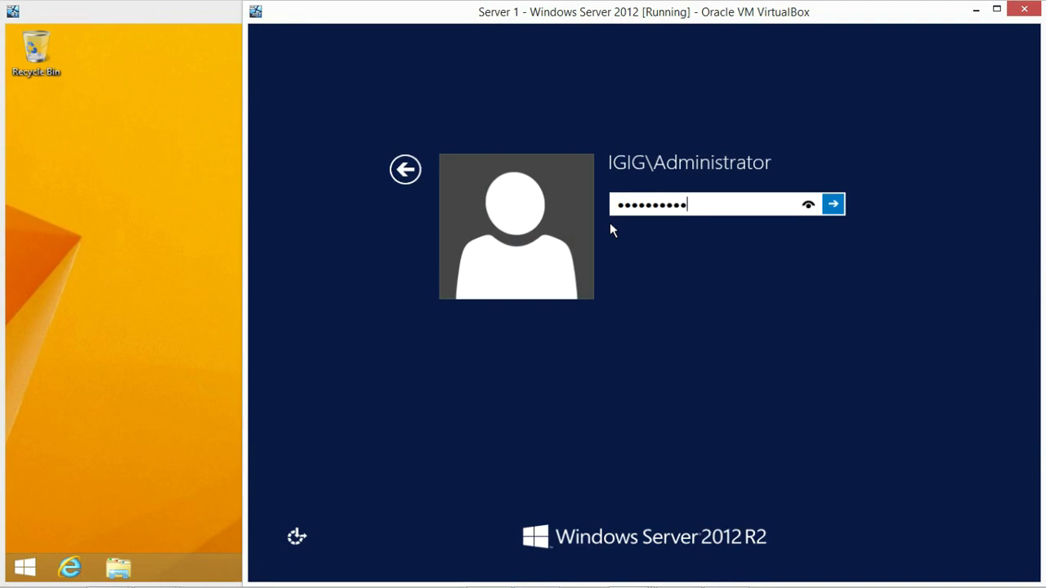
key(Return)
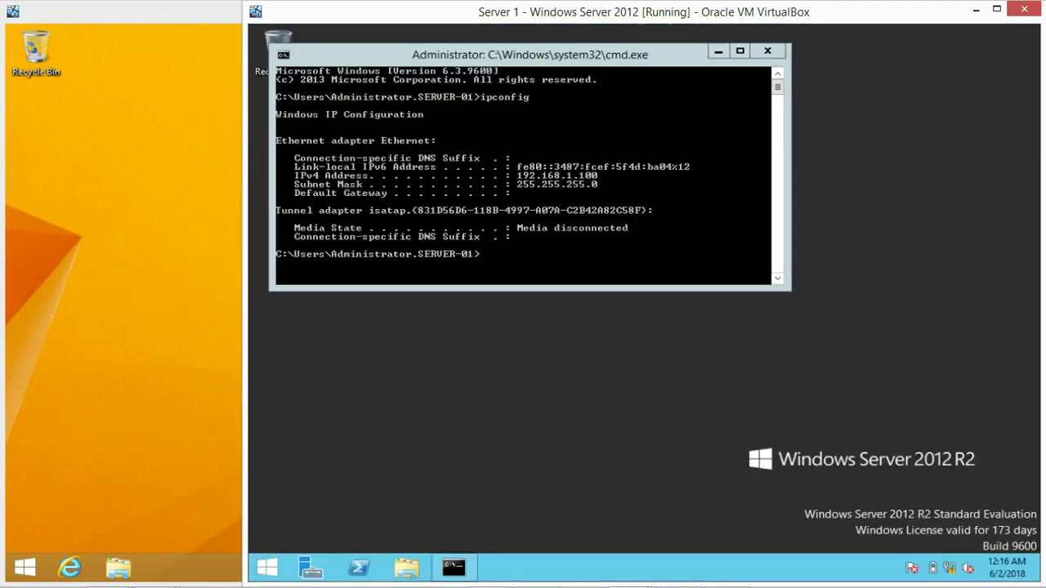
Launch Active Directory Users and Computers from Administrative Tools, maximized, with the igig.co.in domain selected
click(718, 52)
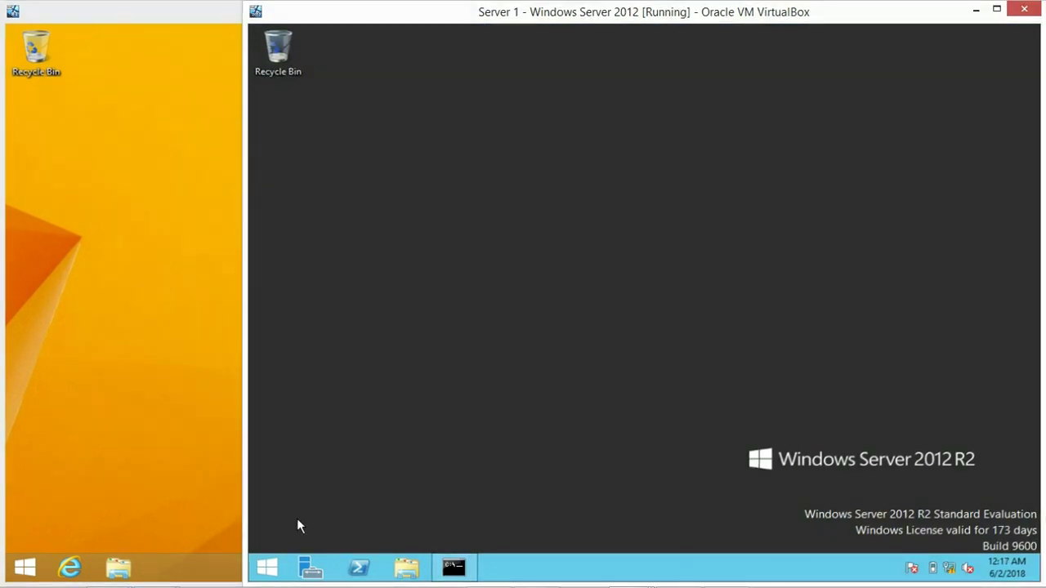
click(270, 575)
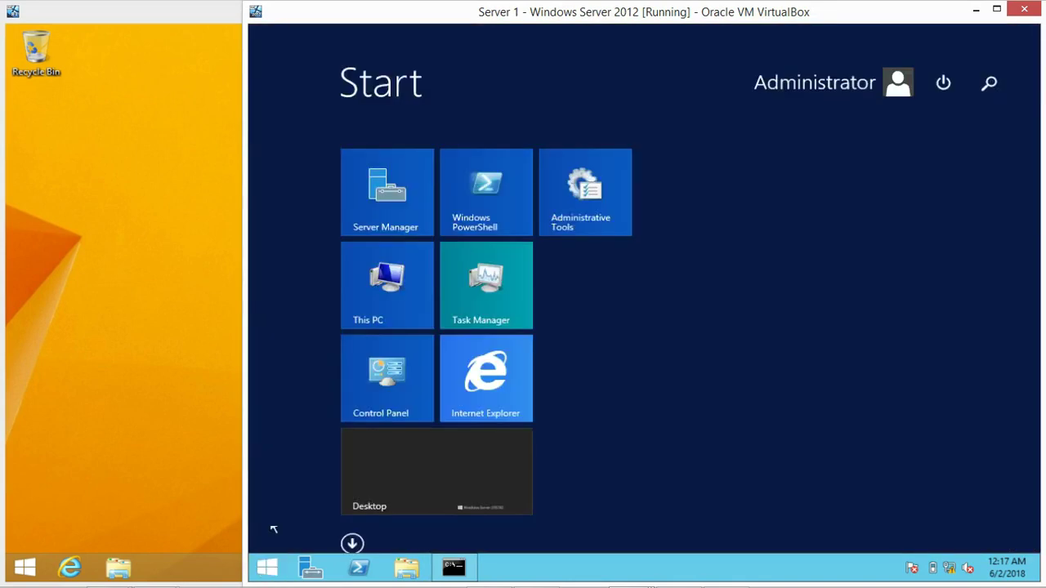
click(585, 192)
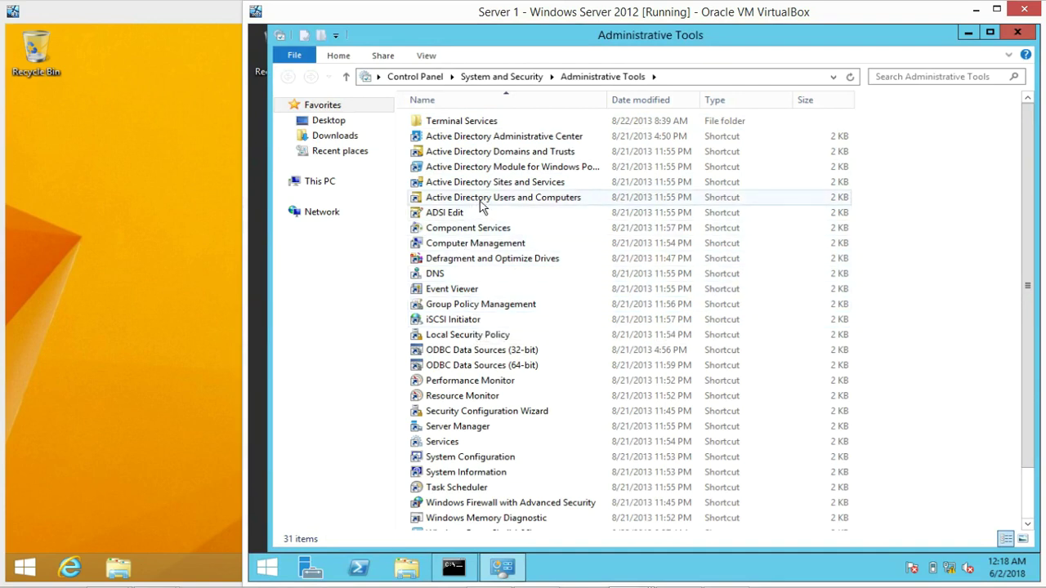
mouse_move(481, 207)
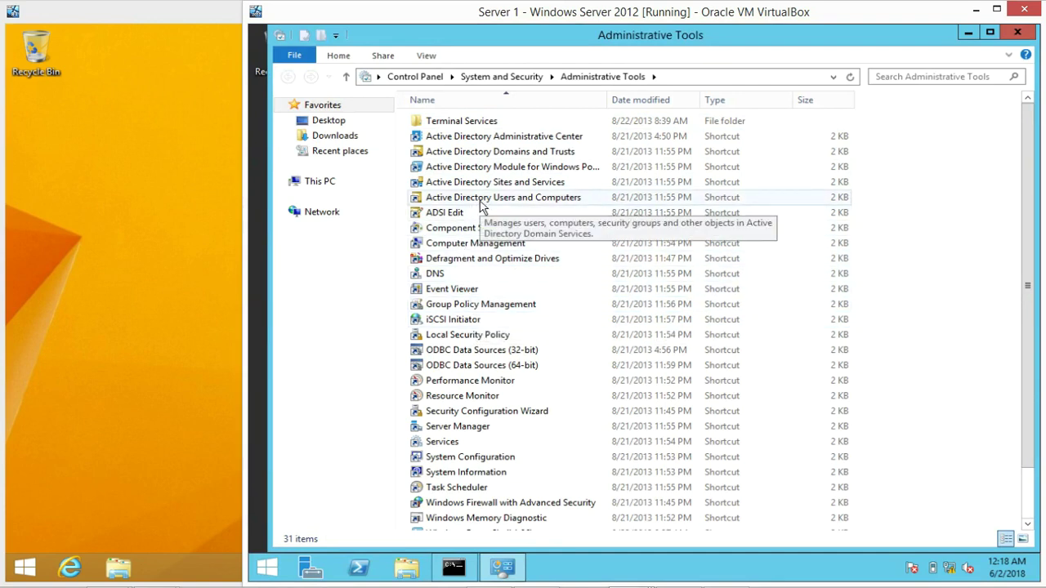
click(480, 206)
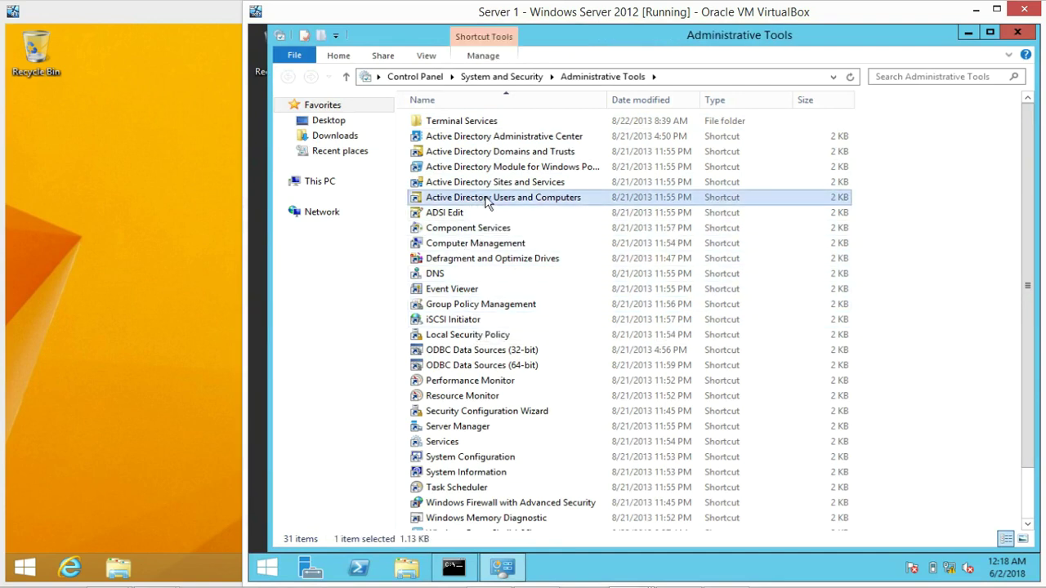
double_click(488, 201)
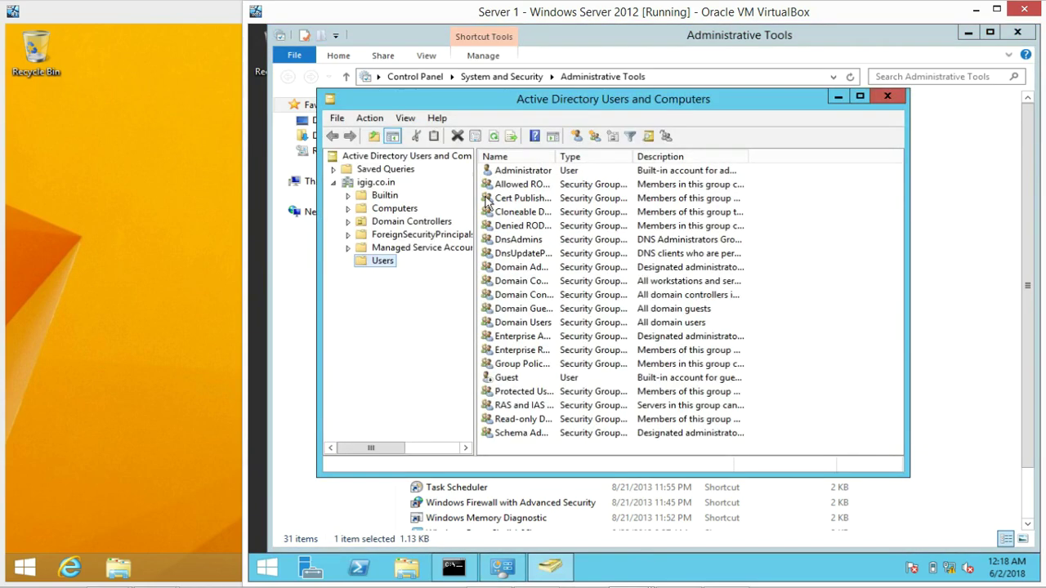
double_click(633, 110)
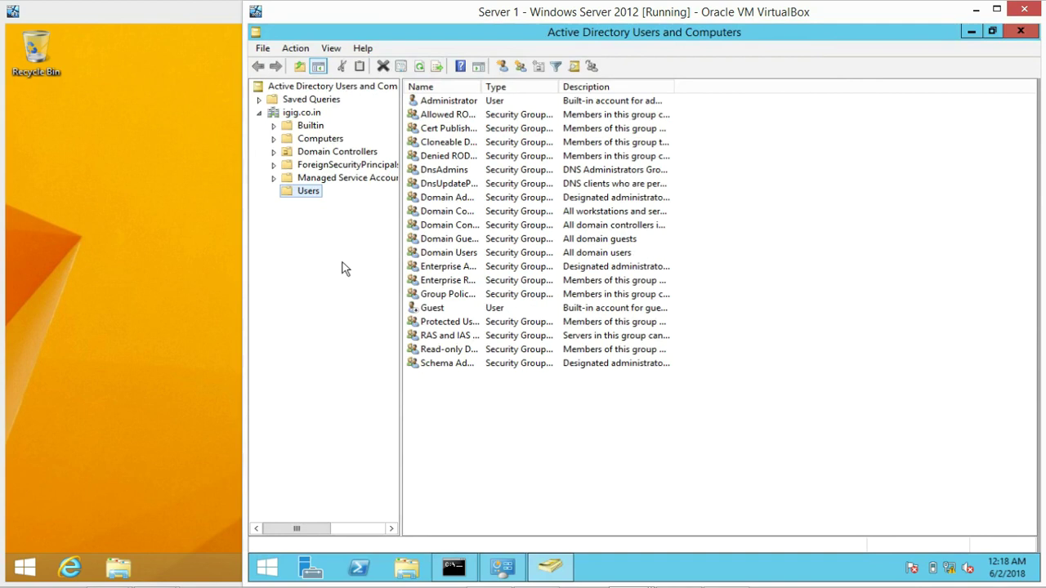
click(302, 114)
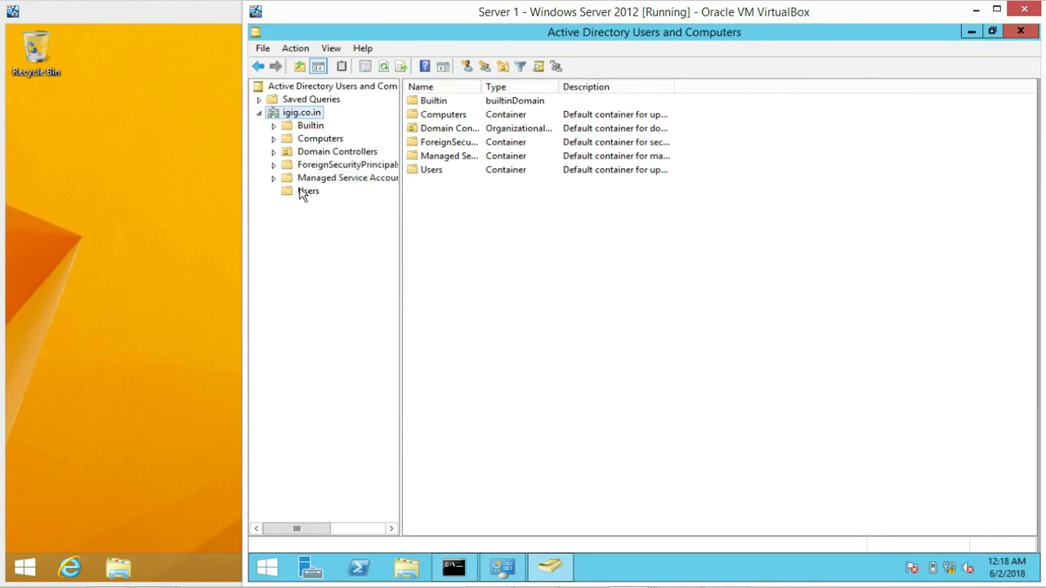
Show the igig.co.in Users container with the Name column widened to display full names
click(303, 193)
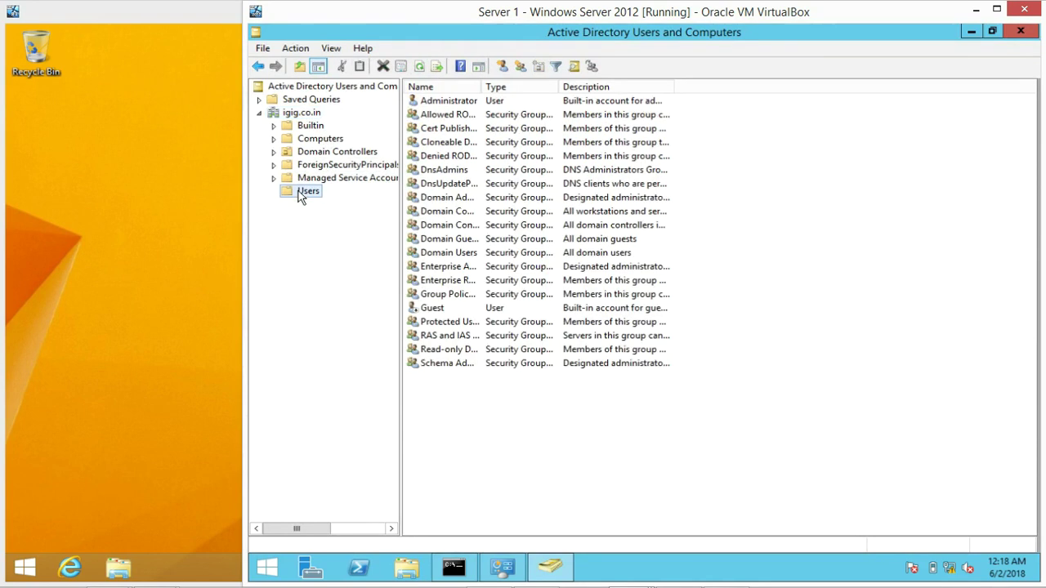
click(523, 450)
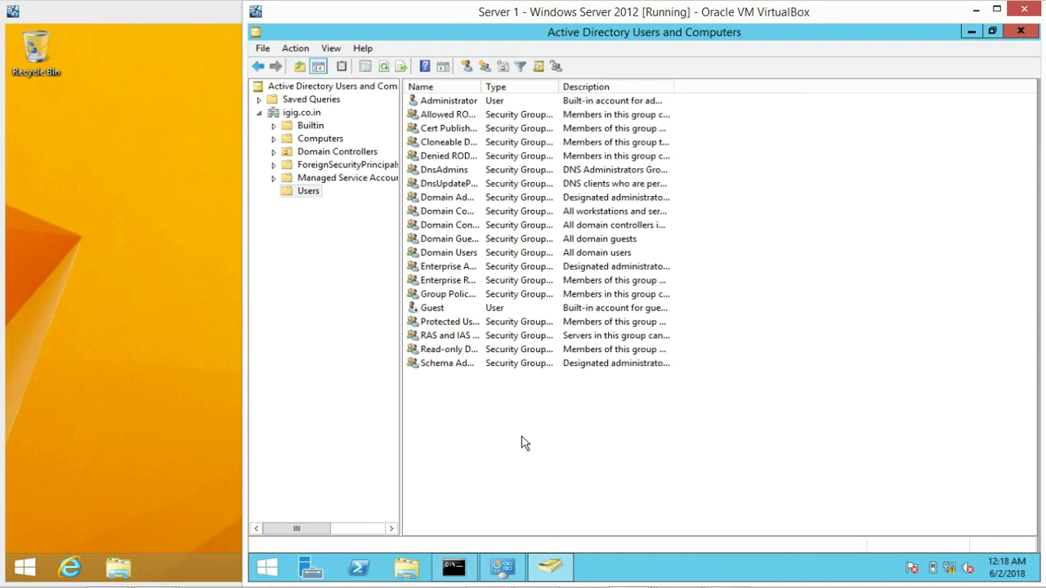
drag(482, 87, 579, 86)
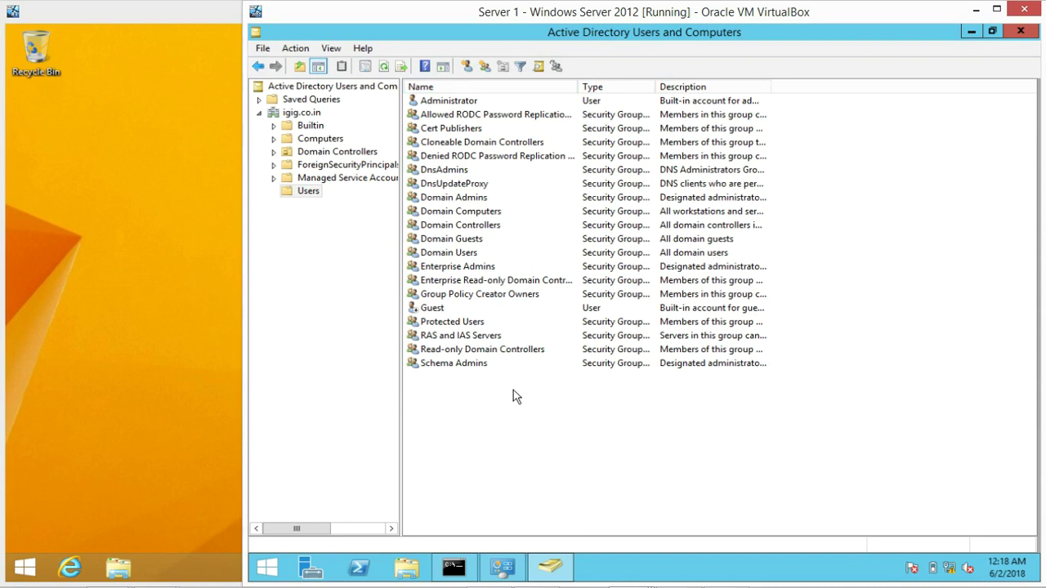
click(307, 196)
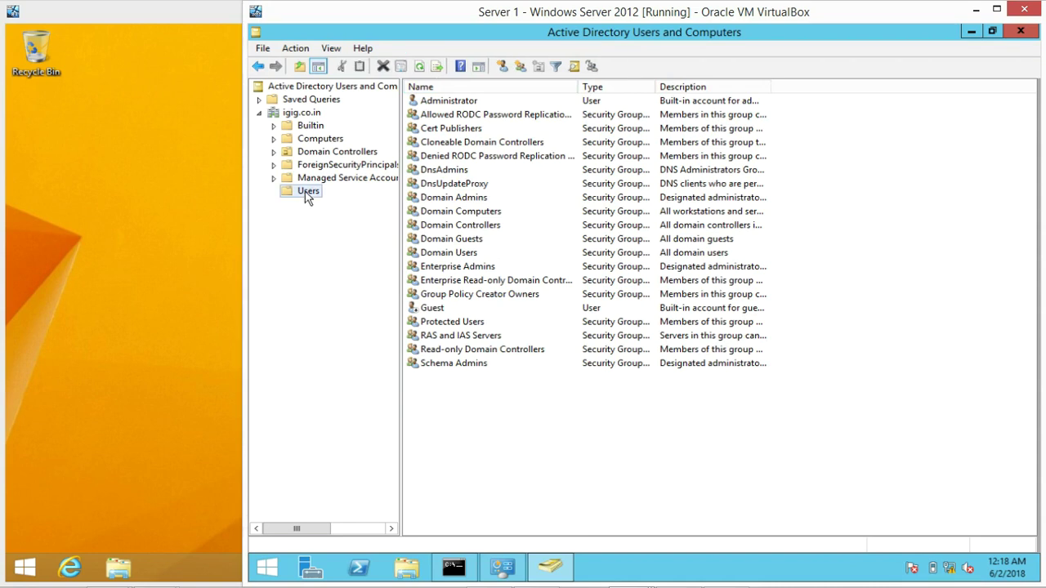
Start the New Object - User wizard from the Users container's New > User menu
right_click(305, 194)
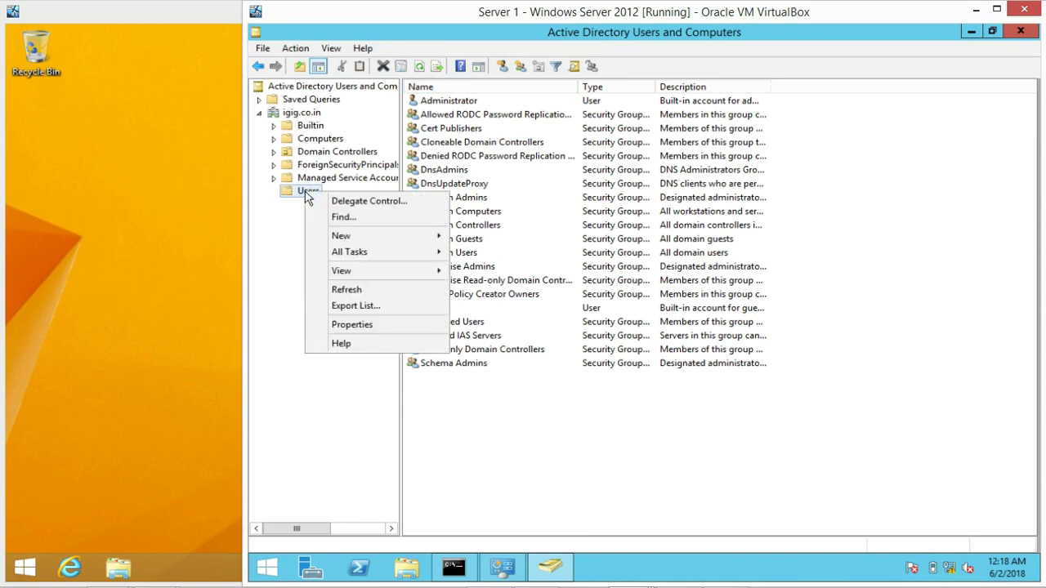
mouse_move(339, 242)
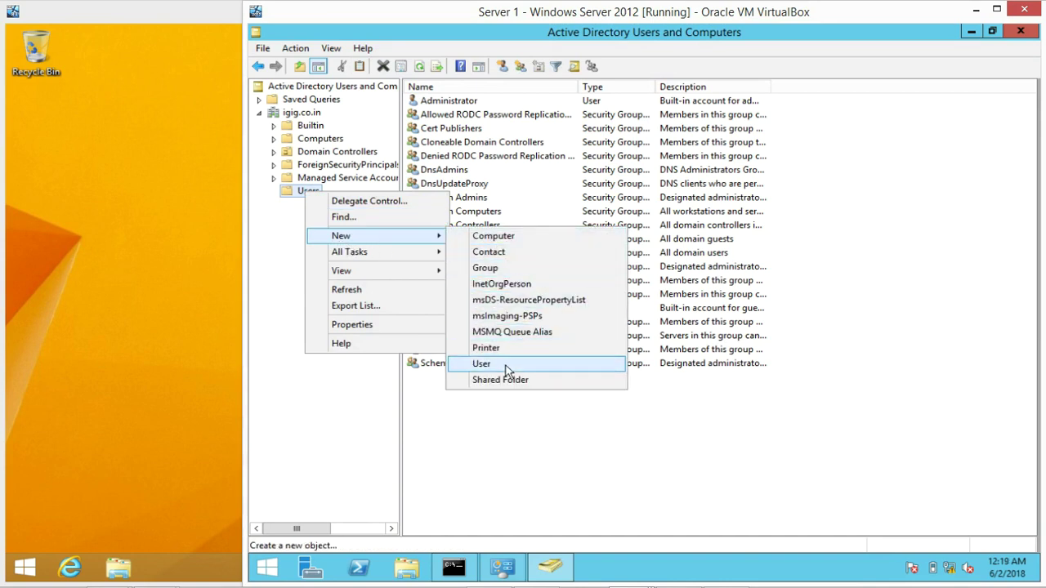
click(490, 497)
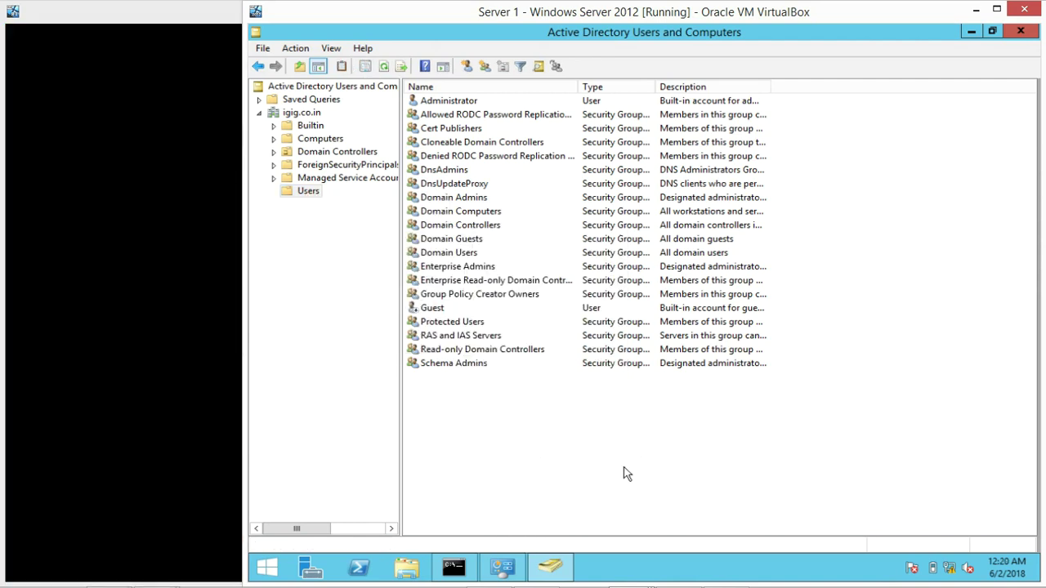
right_click(573, 449)
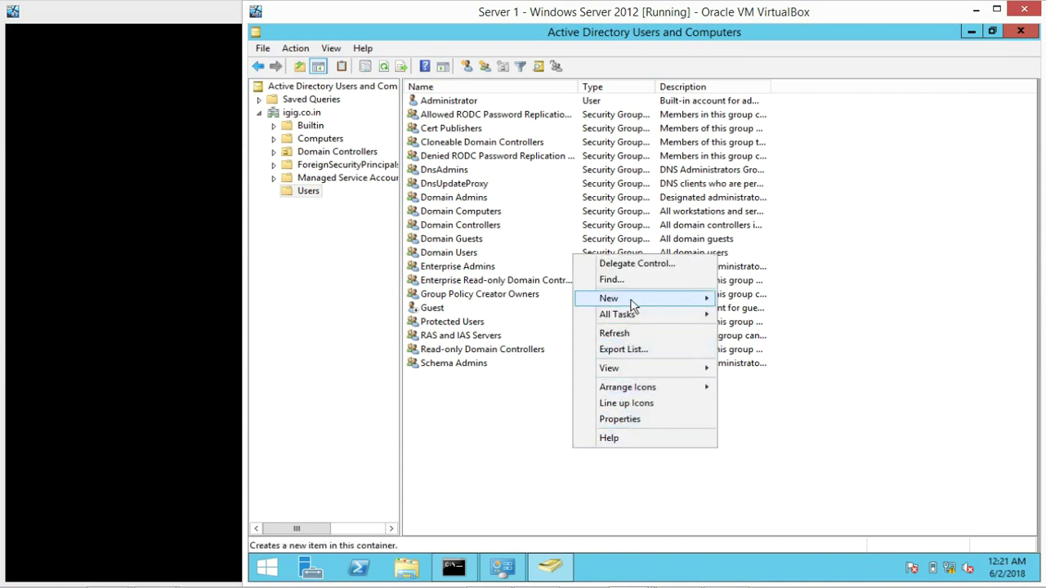
mouse_move(633, 305)
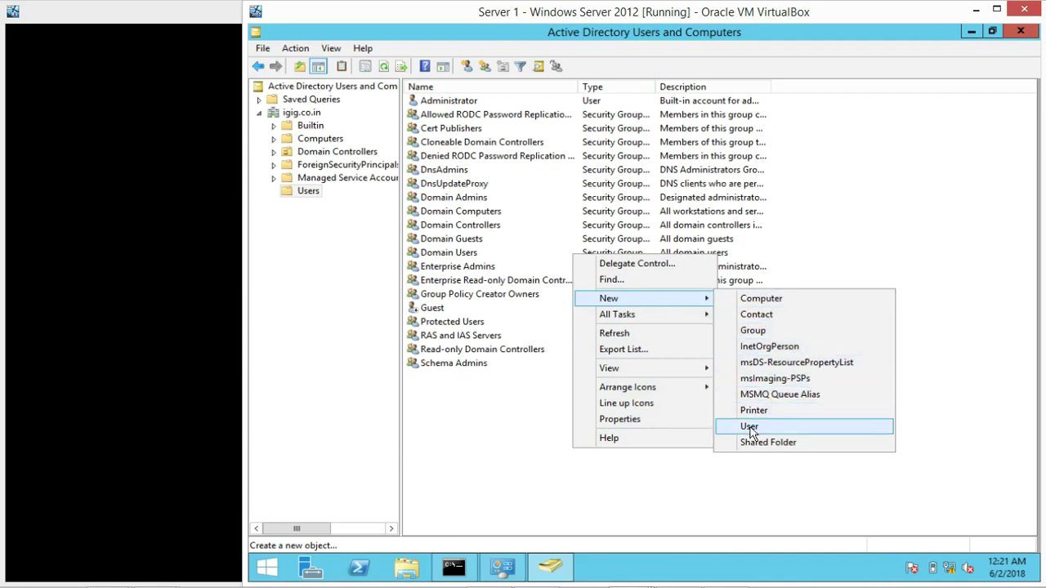
click(749, 426)
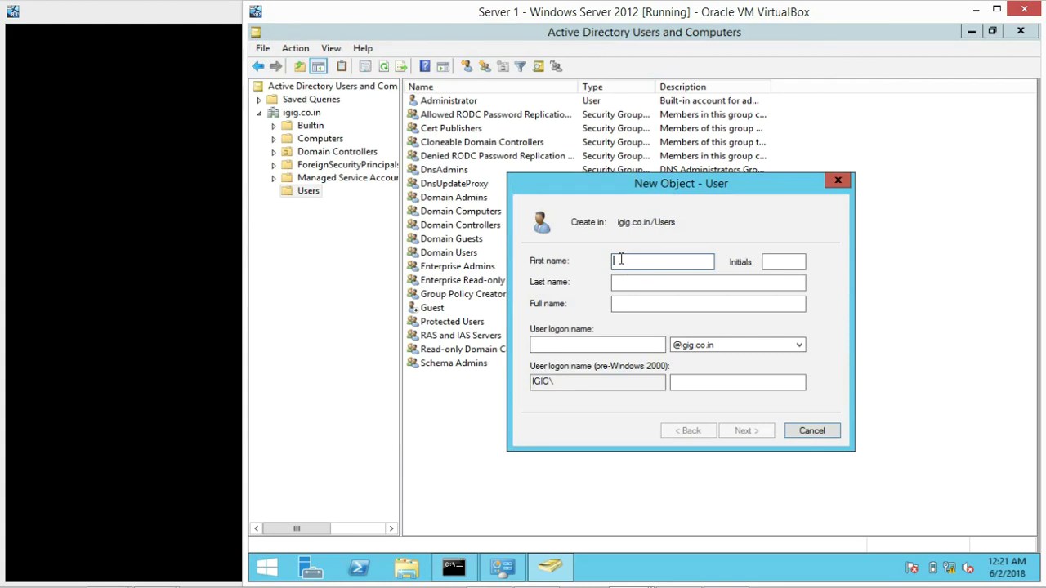
Enter the new user's first name, last name and logon name, then advance to the password page
text(ABCD)
click(660, 283)
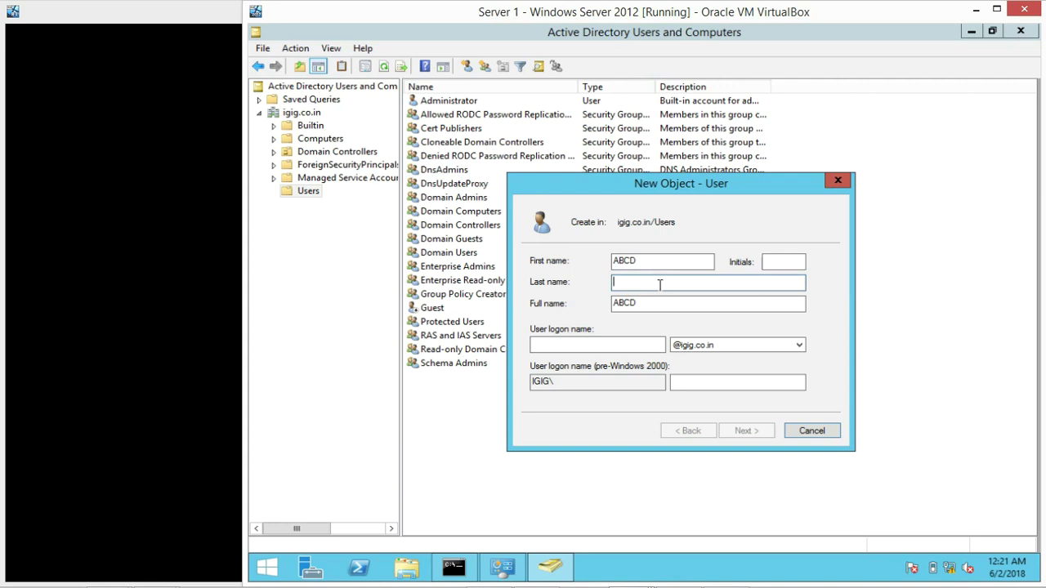
text(EFGH)
click(646, 347)
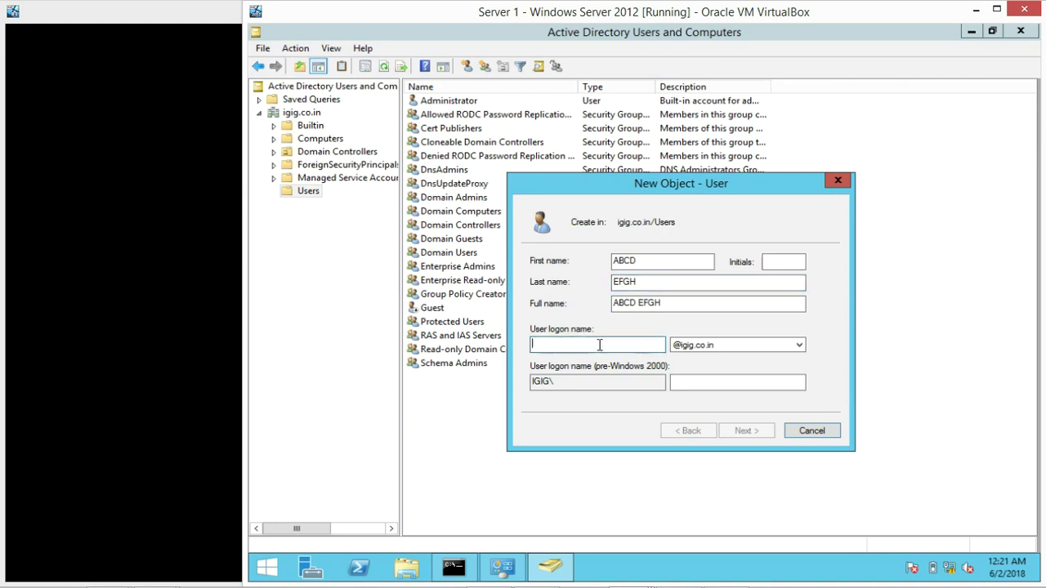
text(abcd)
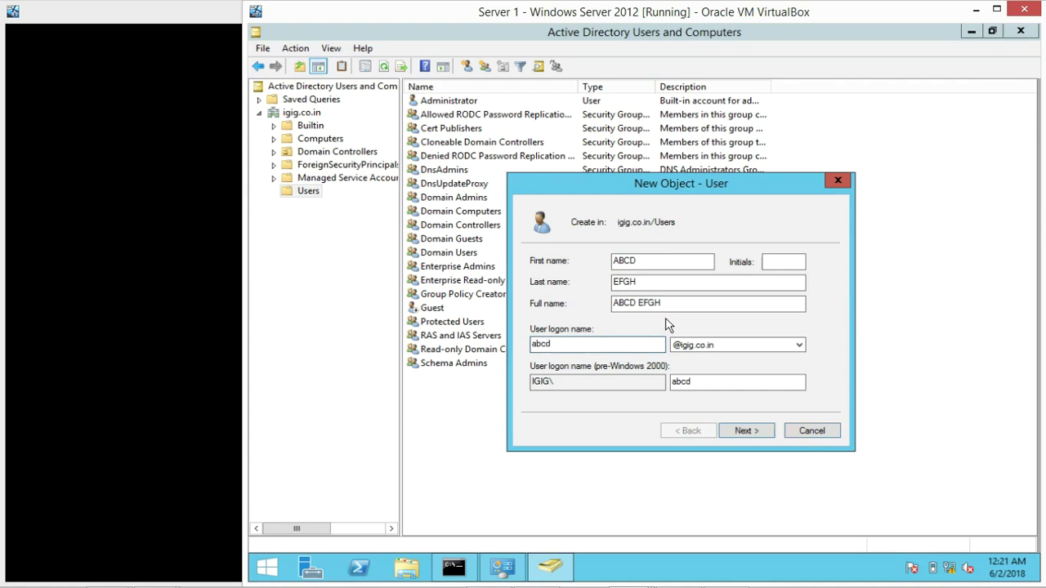
click(740, 434)
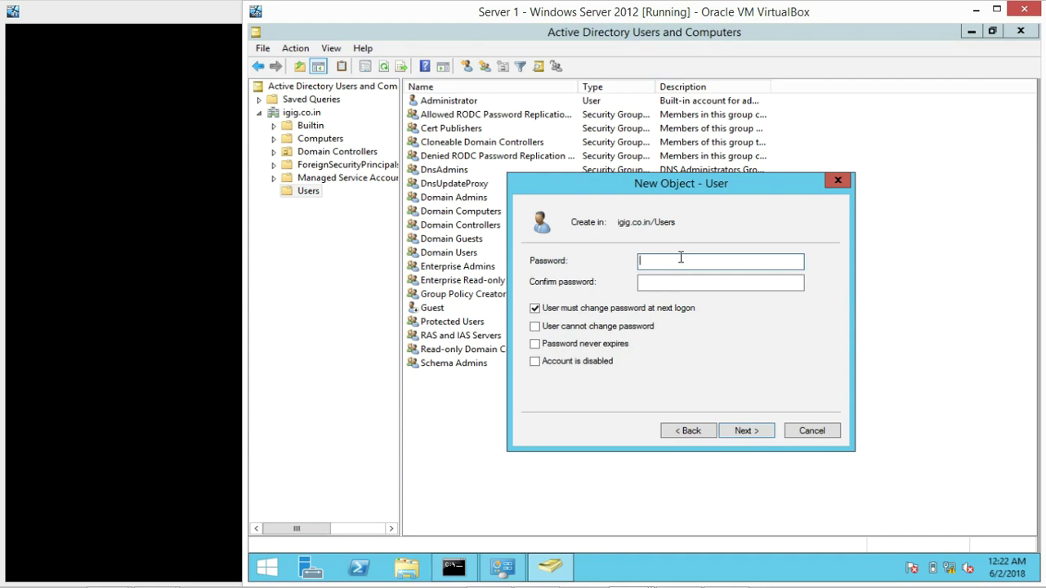
Enter the account password in the Password and Confirm password fields
text(••••••••)
key(Tab)
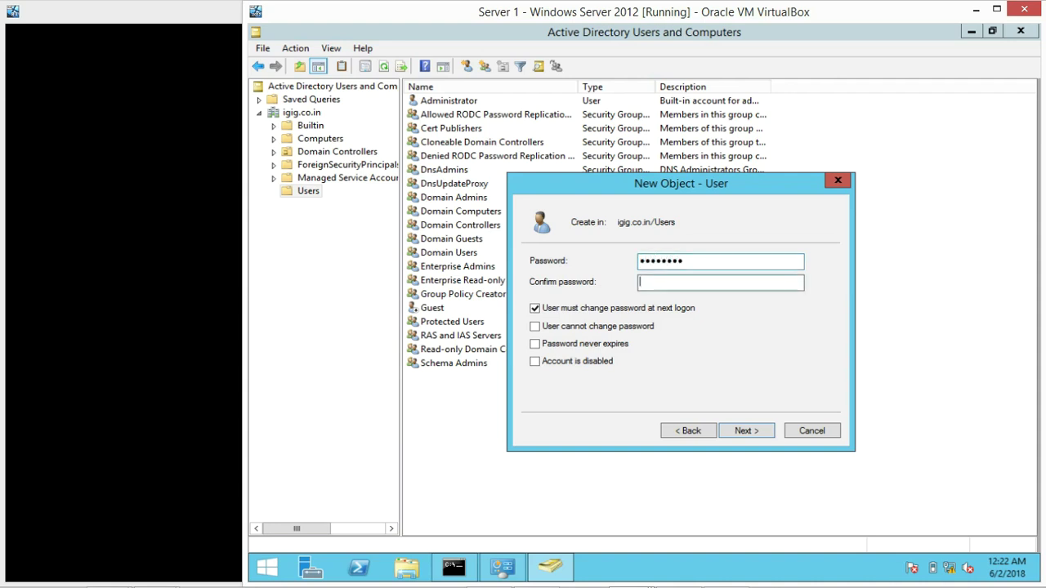
text(••••••••••)
drag(782, 262, 569, 258)
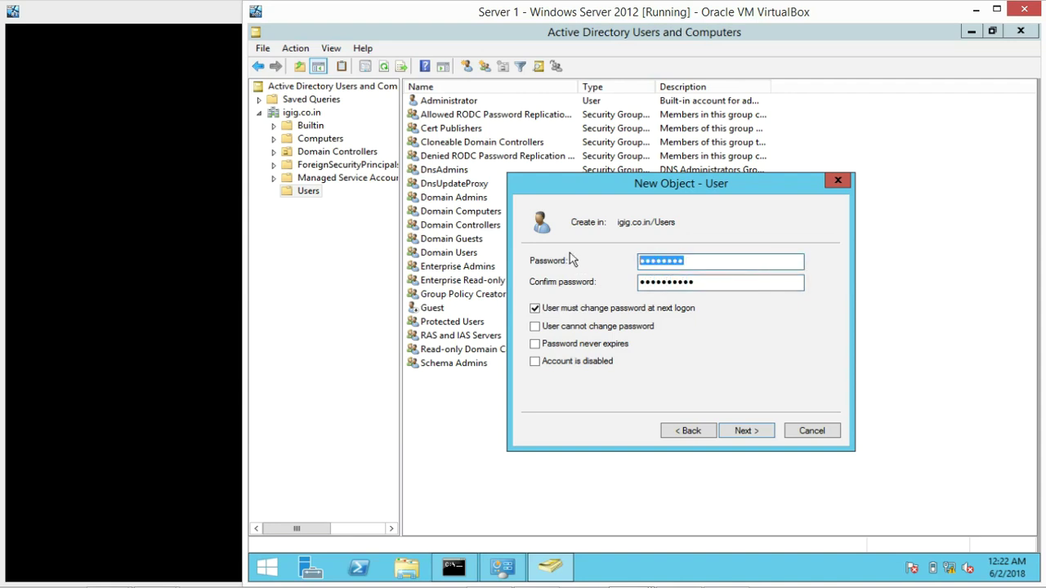
text(••••••••••)
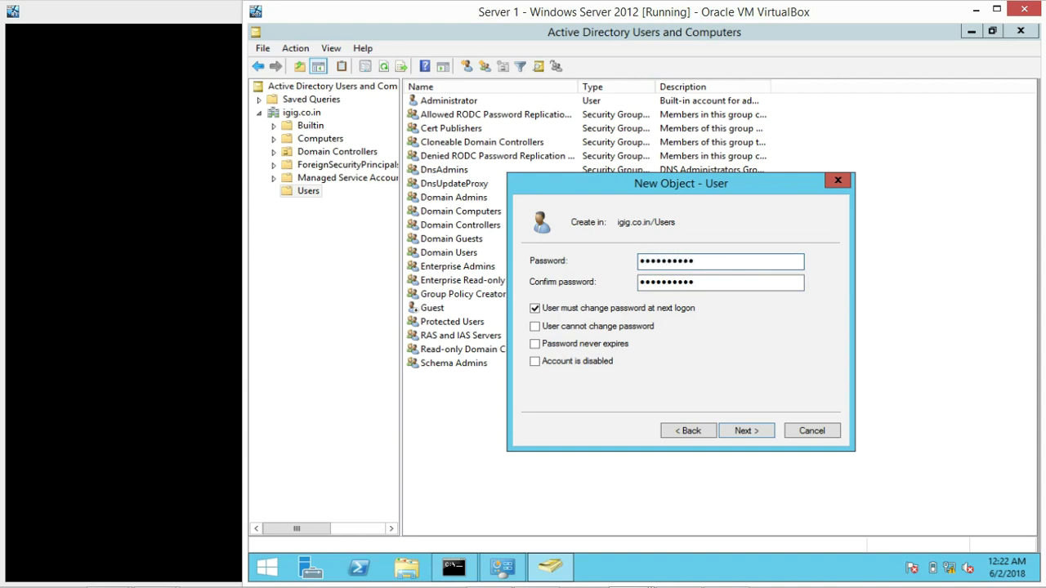
key(Tab)
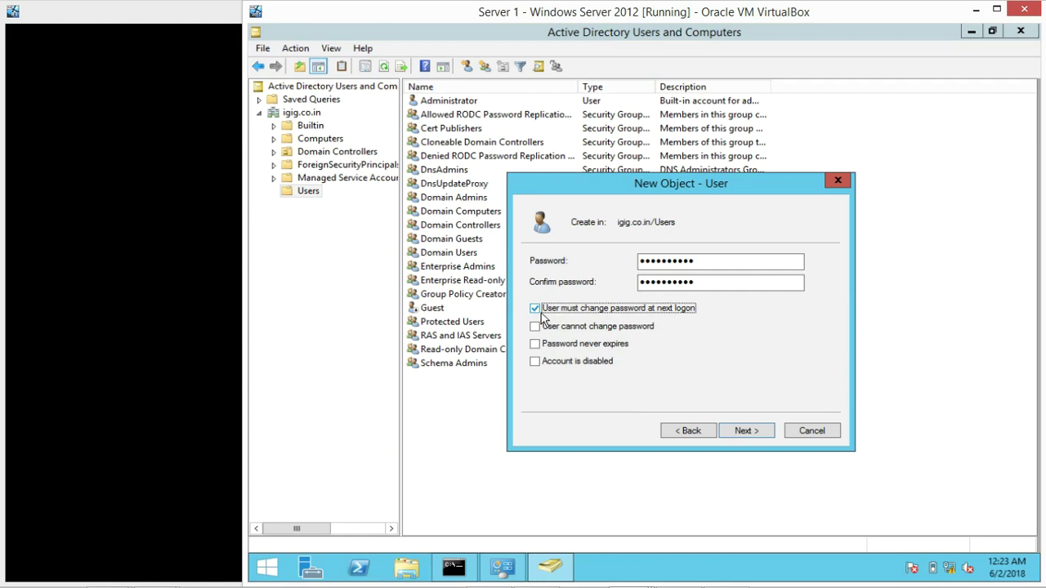
Clear 'User must change password at next logon', check 'Password never expires', and continue to the summary
click(533, 311)
click(536, 328)
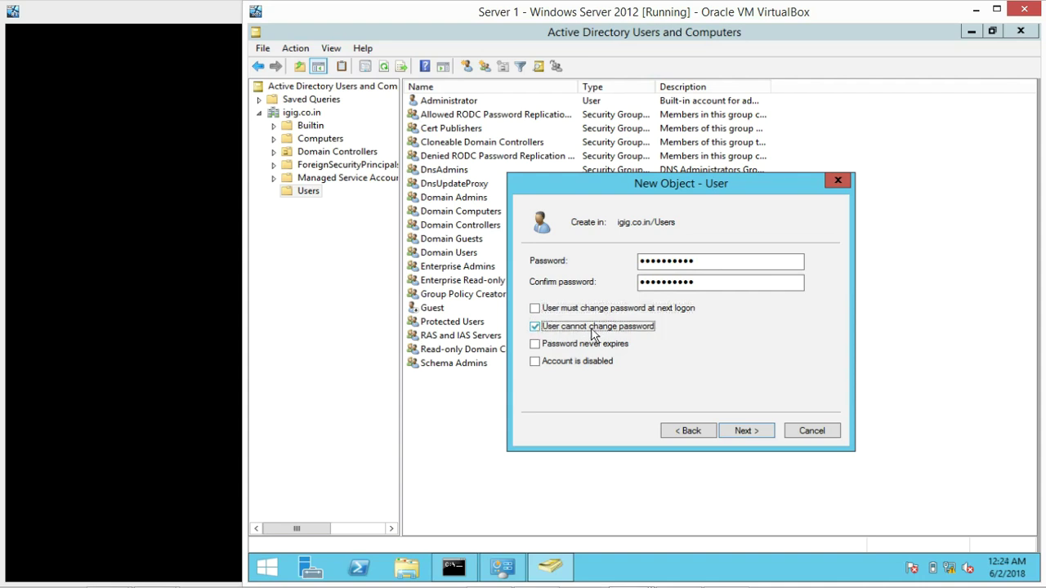
click(537, 330)
click(536, 346)
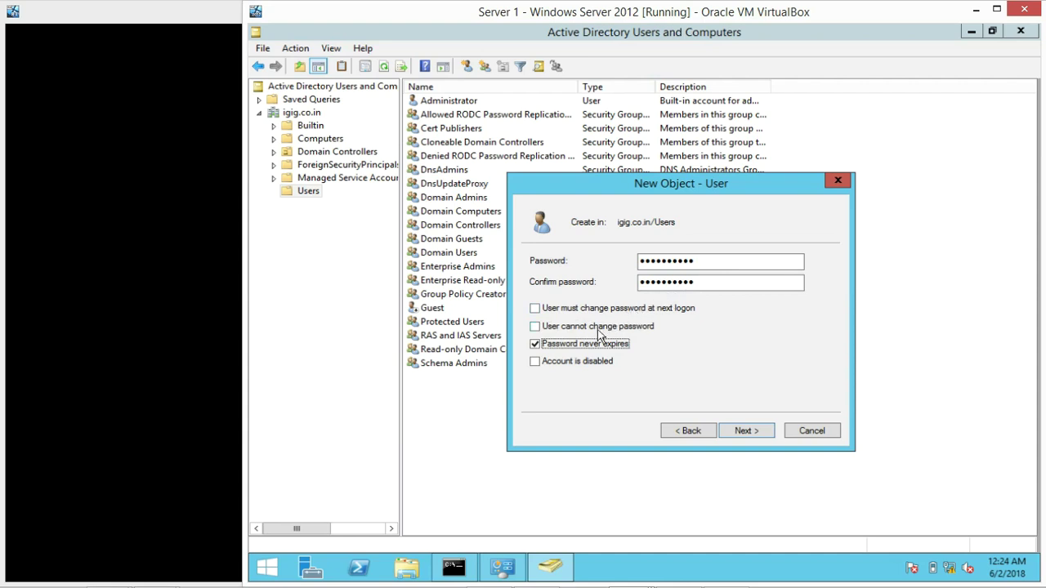
click(536, 345)
click(535, 363)
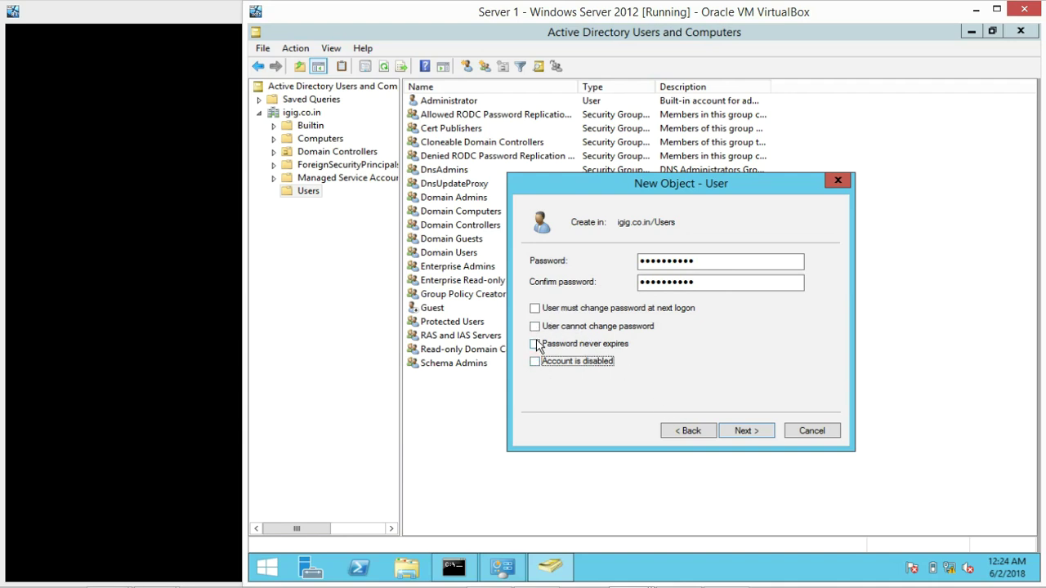
click(535, 346)
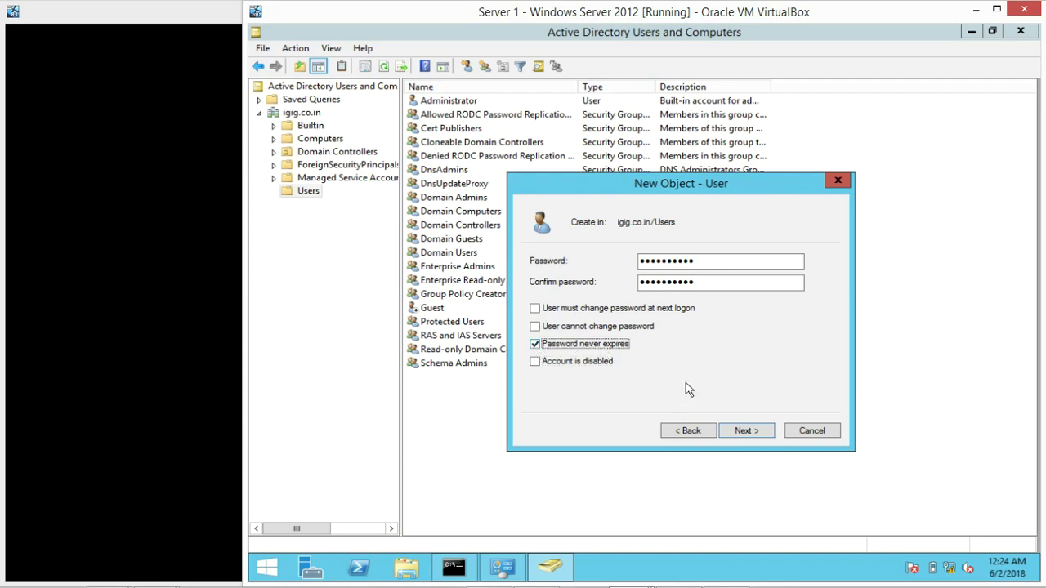
click(739, 431)
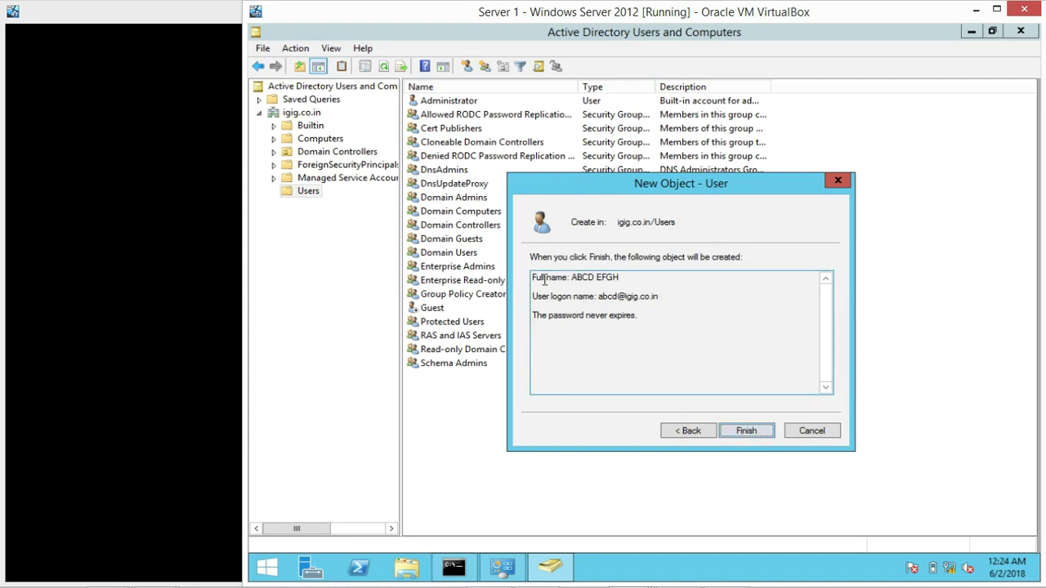
Review the full name, logon name and password-never-expires note in the summary, then finish creating the user
drag(543, 278, 624, 272)
drag(551, 297, 650, 302)
click(574, 305)
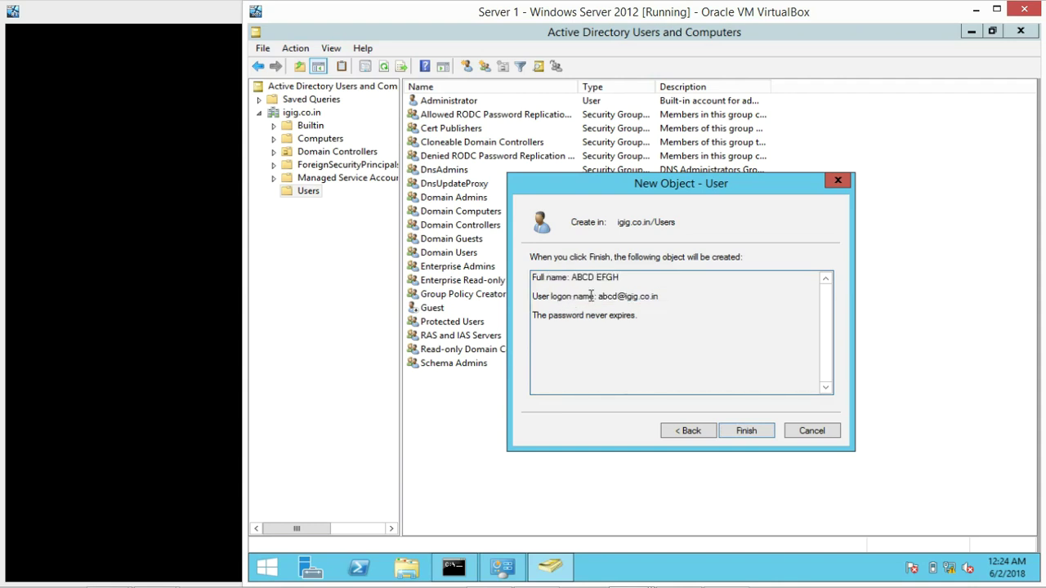
drag(599, 299, 618, 299)
click(598, 315)
drag(535, 318, 635, 315)
click(661, 313)
click(740, 431)
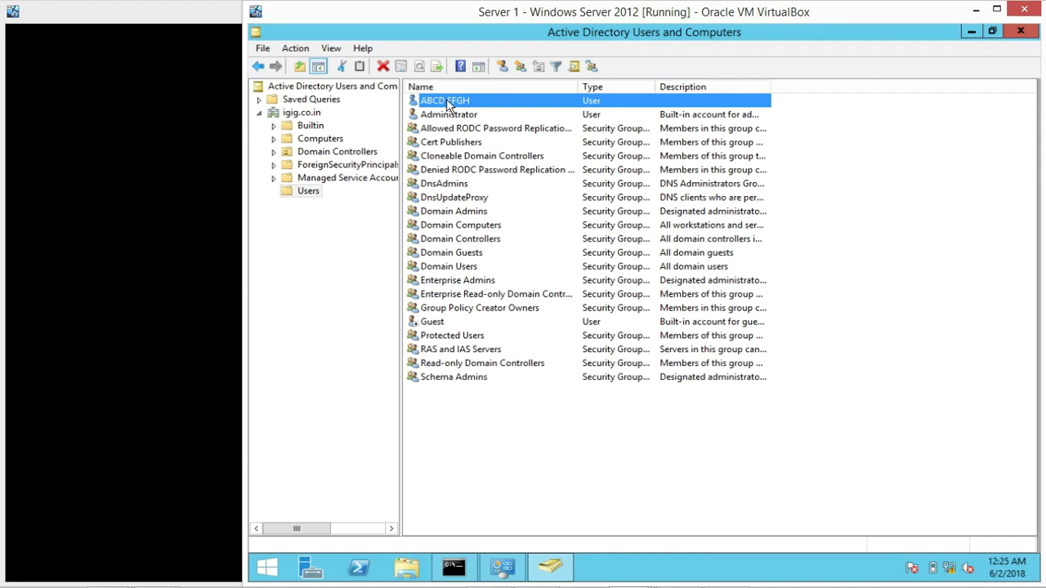
Inspect the new user's General and Account tab properties, then cancel without changes
double_click(447, 102)
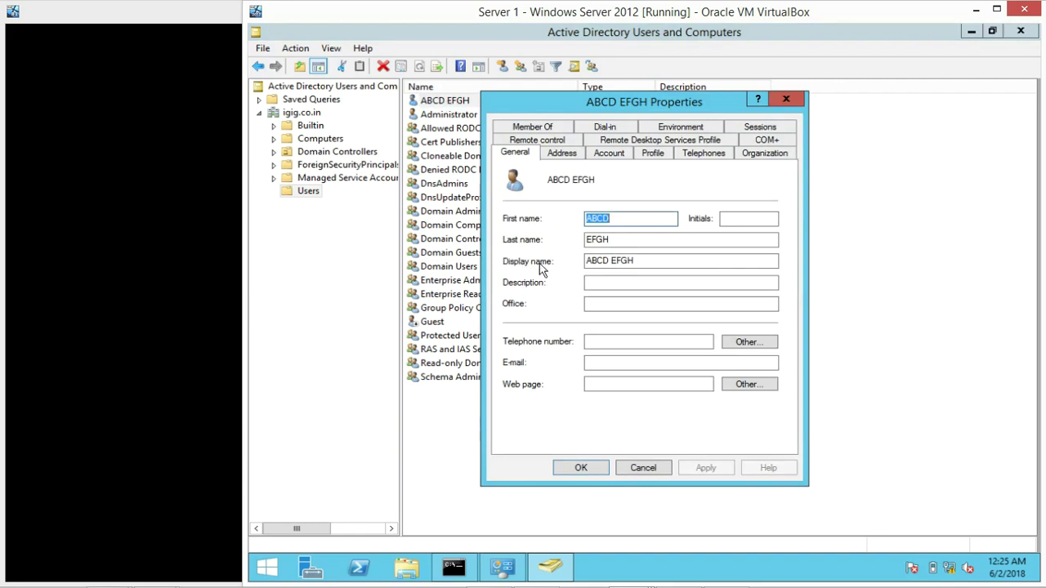
click(619, 219)
click(610, 240)
drag(642, 261, 549, 261)
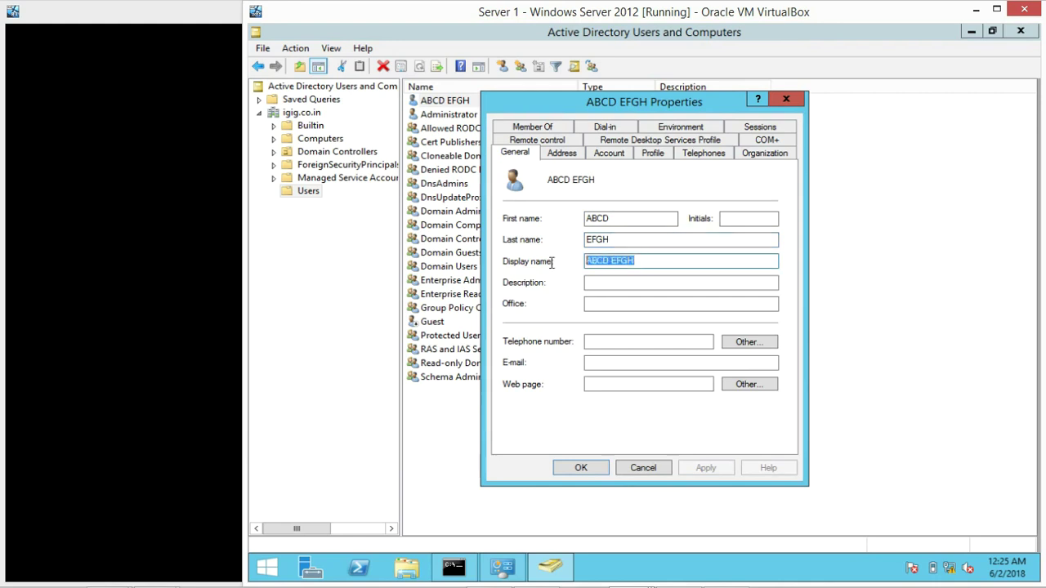
click(608, 154)
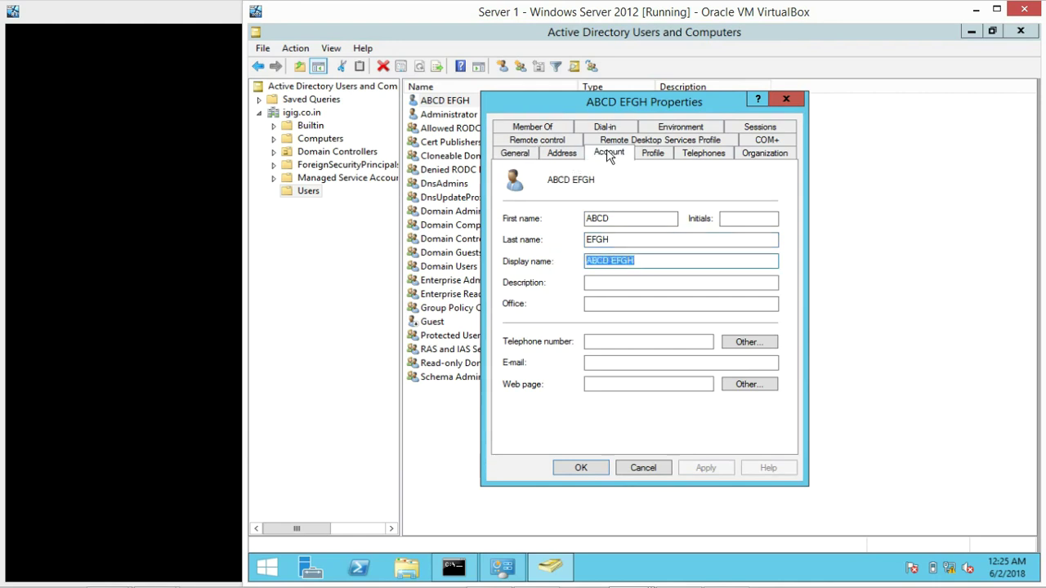
click(559, 189)
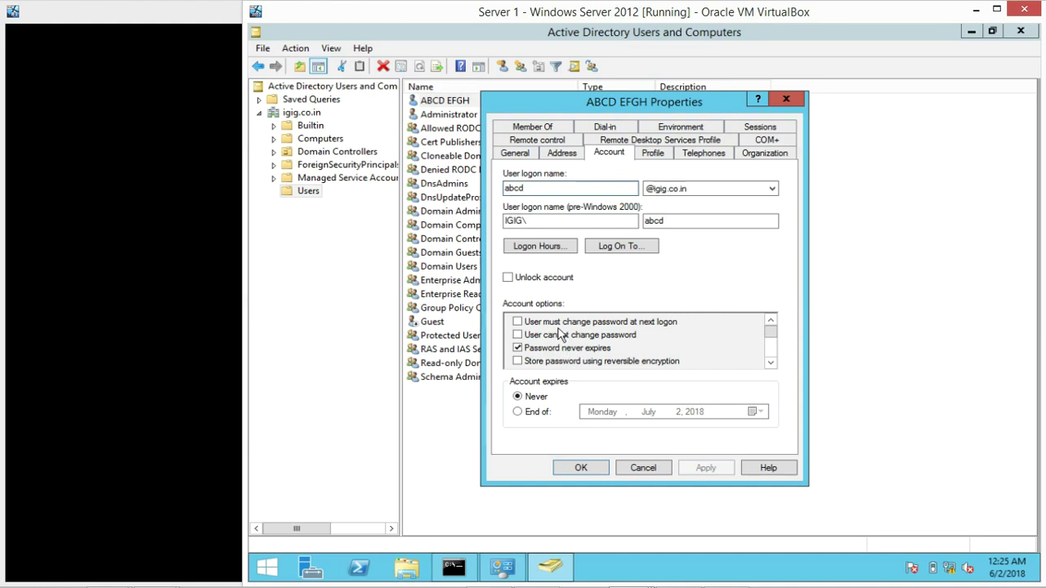
click(641, 468)
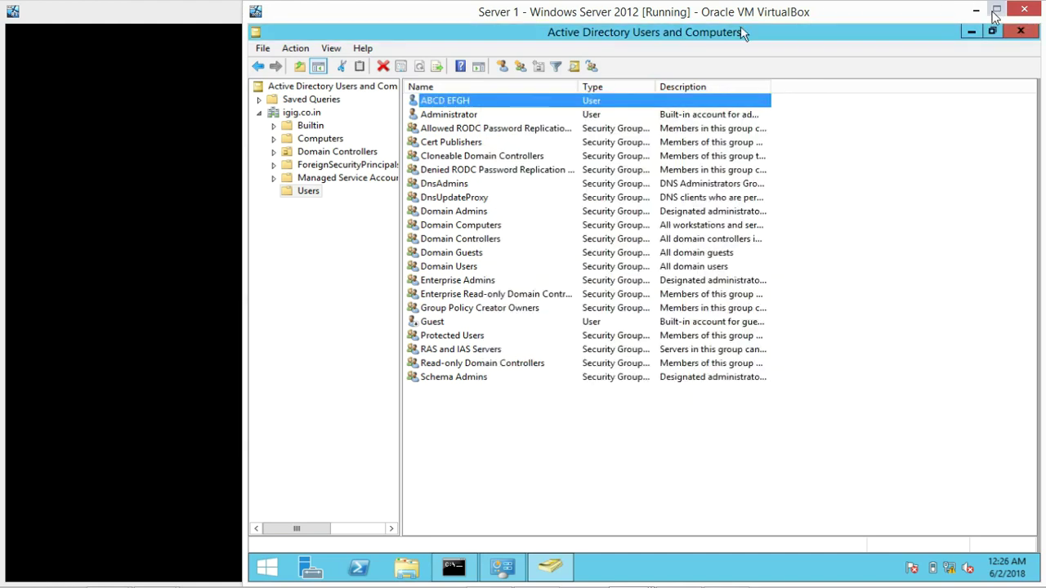
Close the Server 1 admin windows and sign in to PC 1 with the administrator password
click(1020, 33)
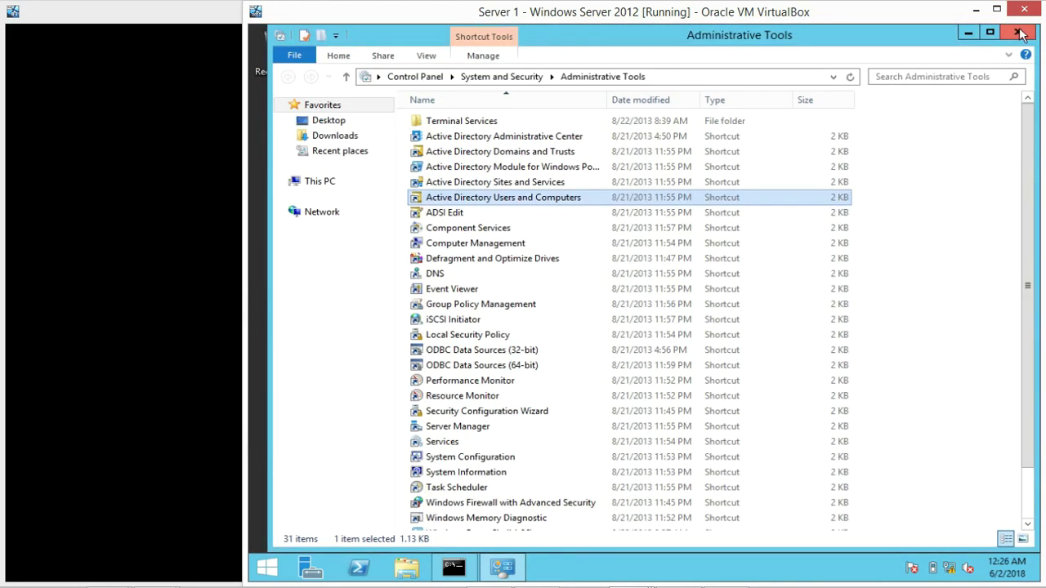
click(967, 34)
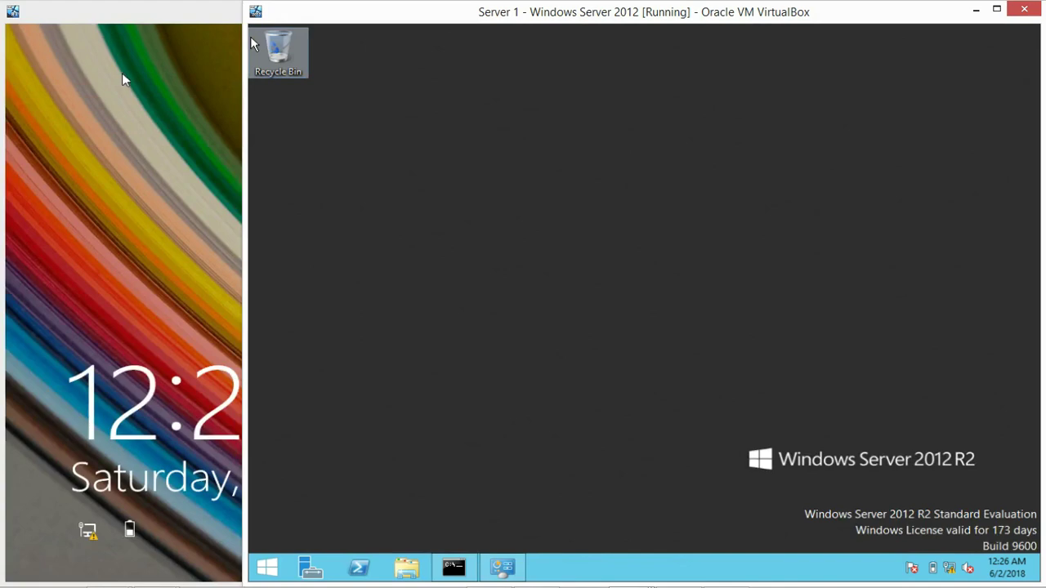
click(120, 73)
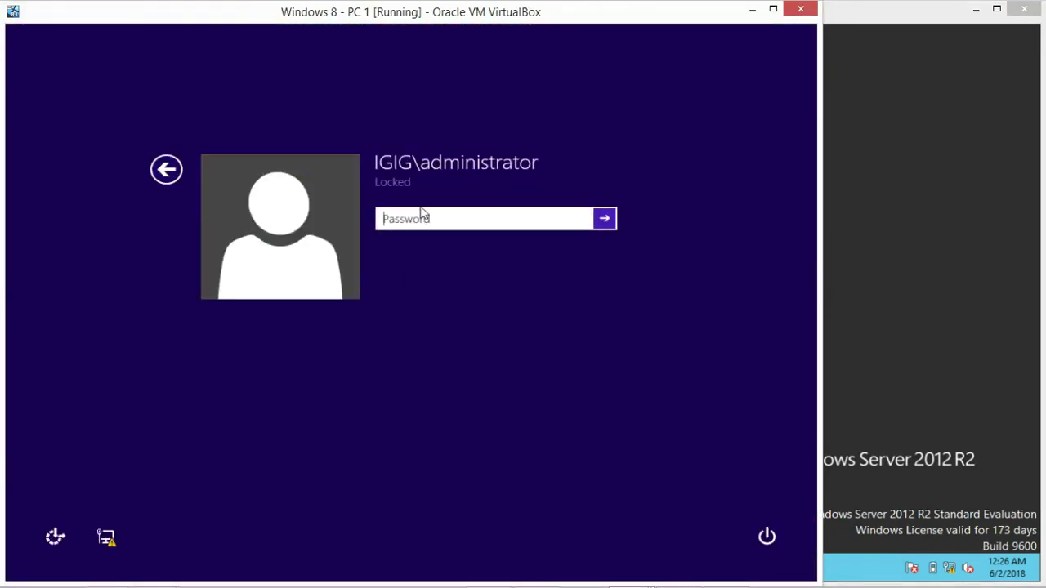
text(Pa$$w0rd12)
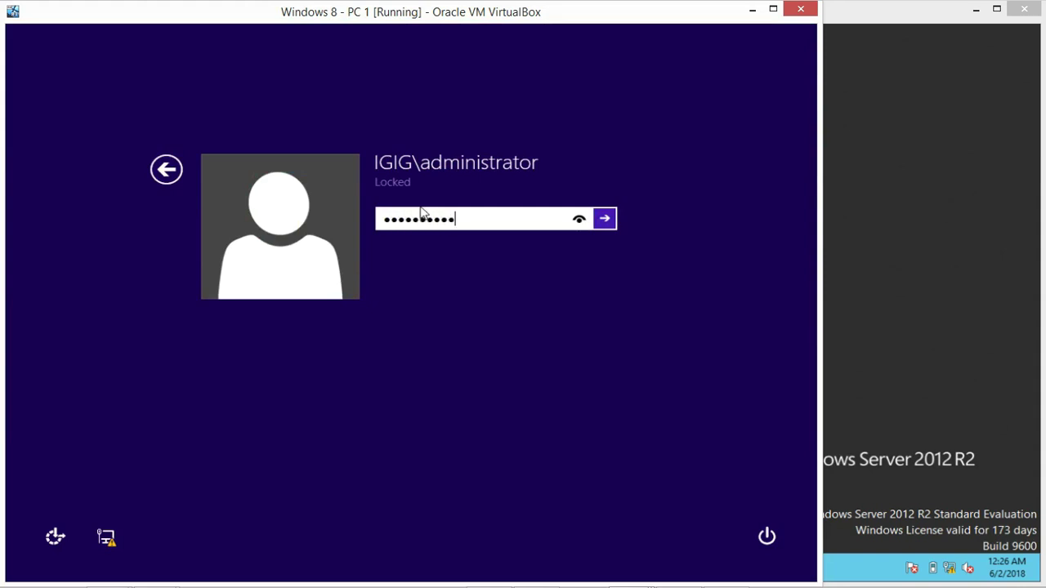
key(Return)
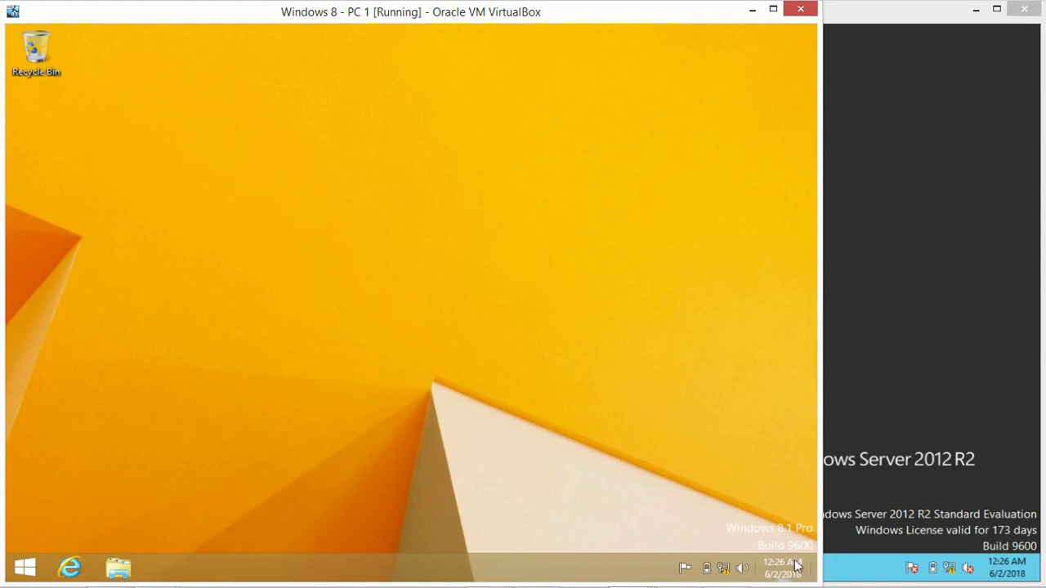
Restart PC 1 from the Settings power options
mouse_move(814, 576)
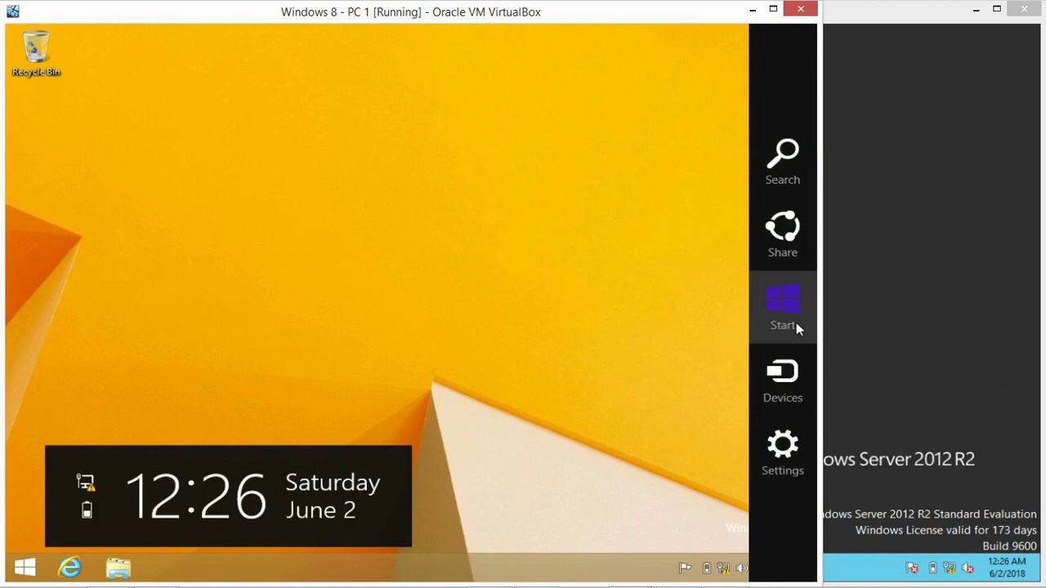
click(791, 449)
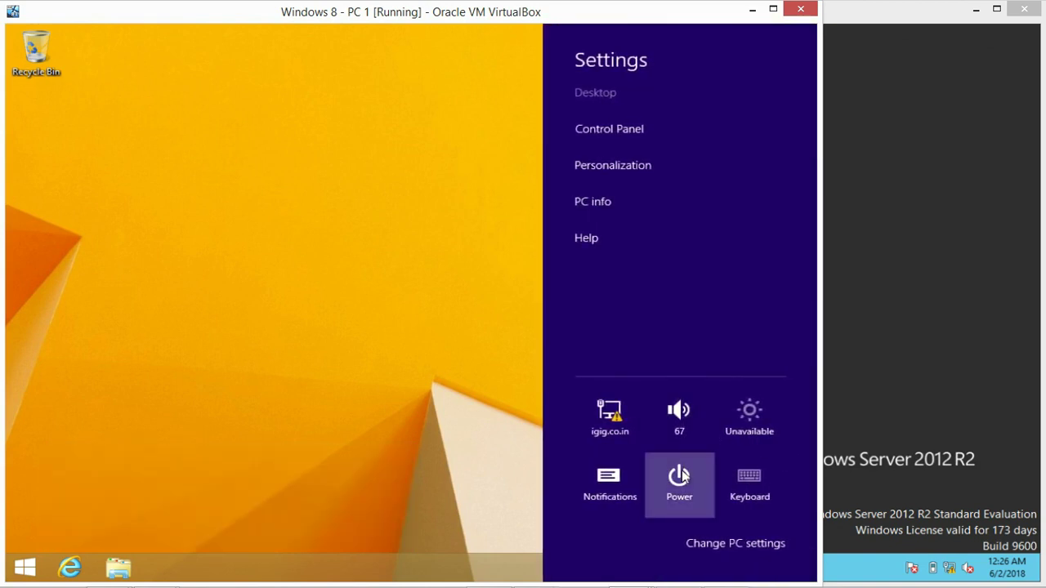
click(680, 476)
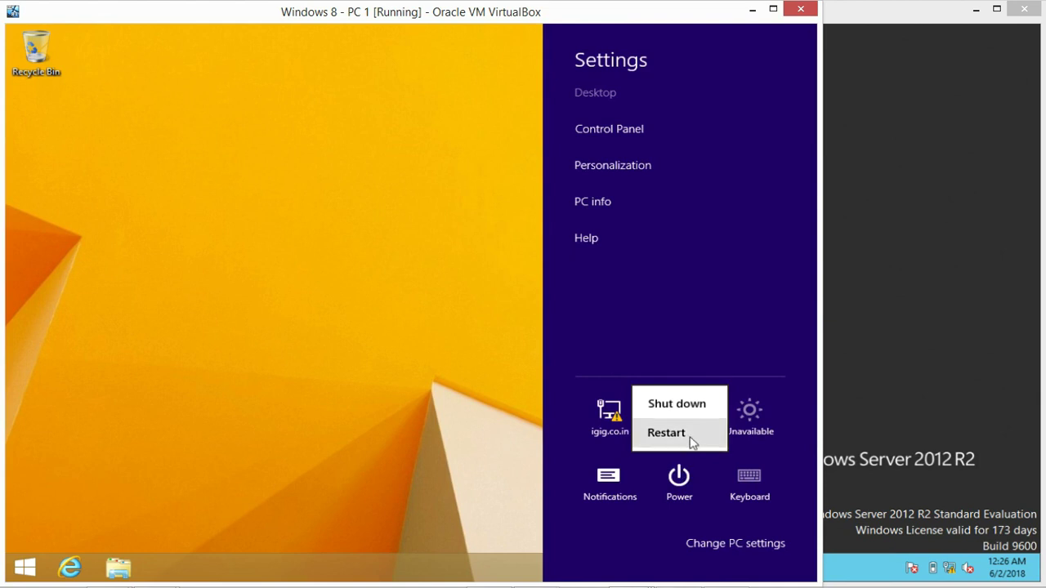
click(666, 433)
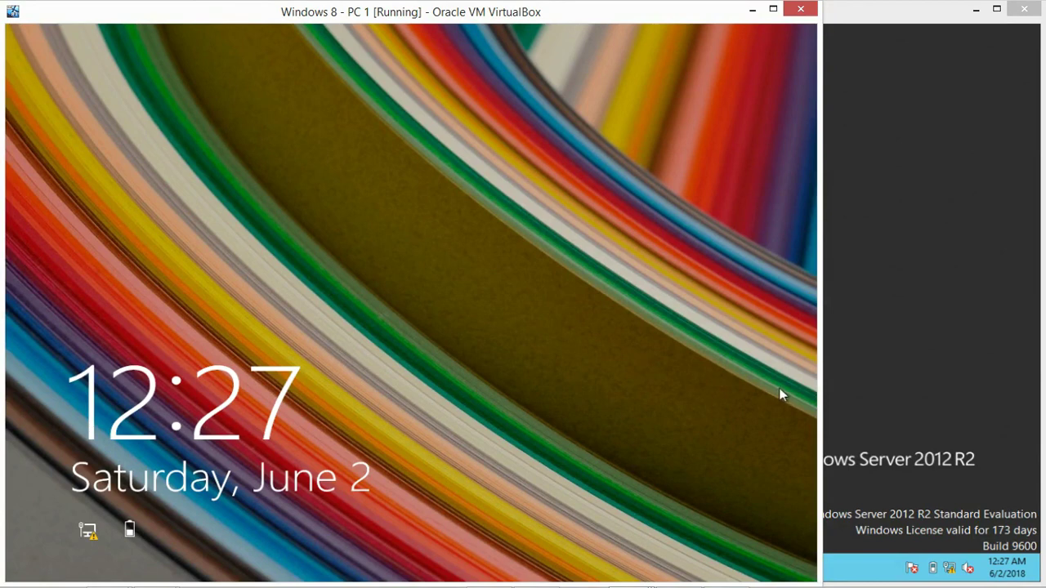
Dismiss PC 1's lock screen and return to the account tiles showing IGIG\administrator and Other user
click(369, 293)
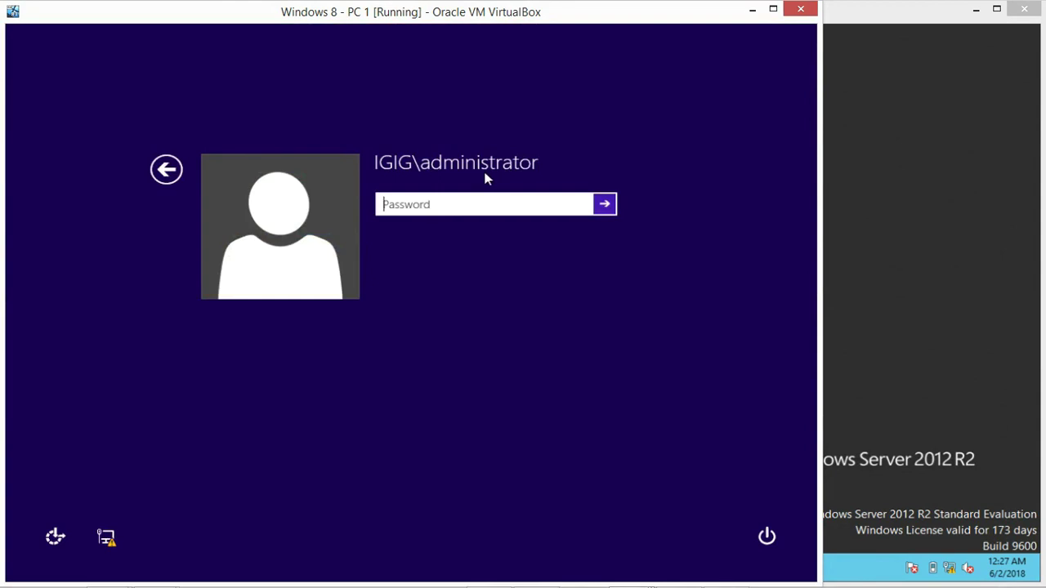
click(165, 169)
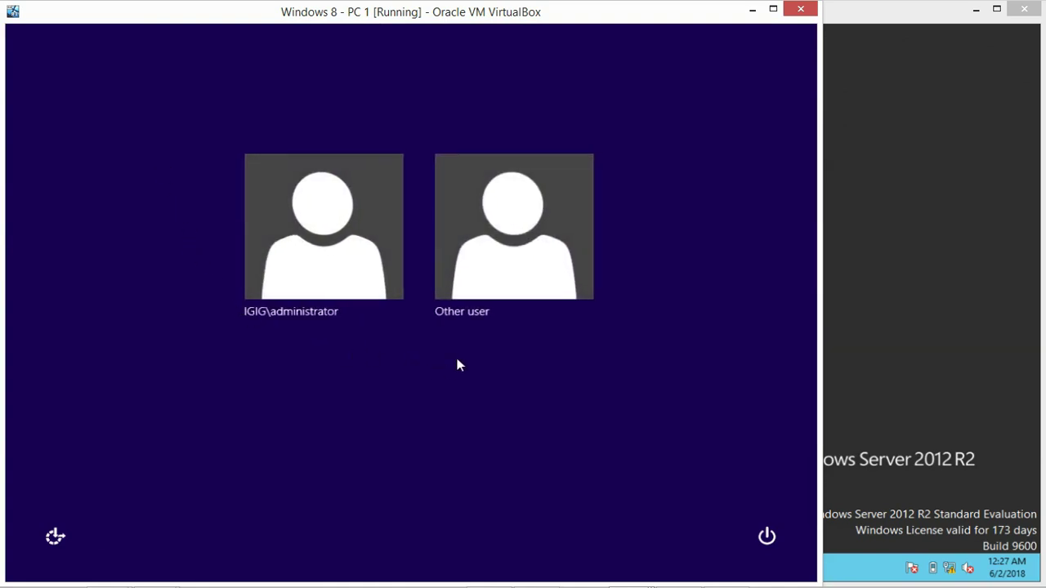
Sign in to PC 1 under Other user as the new IGIG domain user, then open the Desktop
click(503, 243)
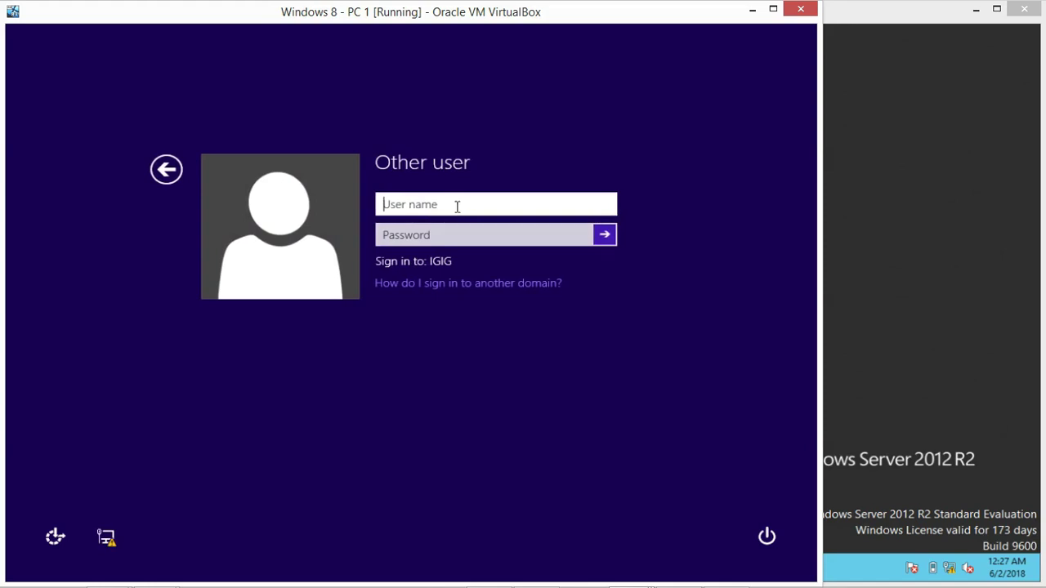
text(igig\)
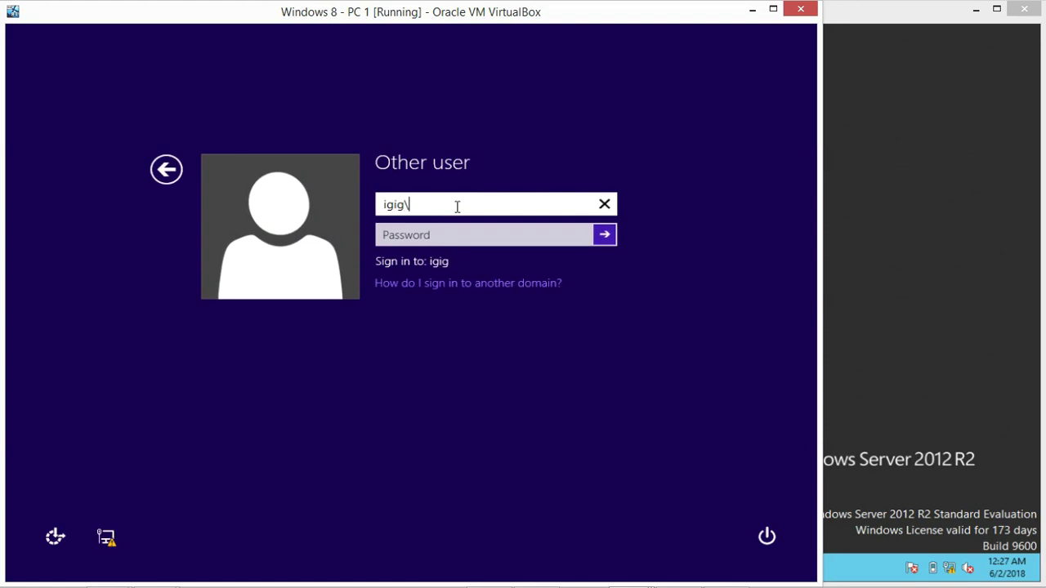
text(abcd)
key(Tab)
text(pass)
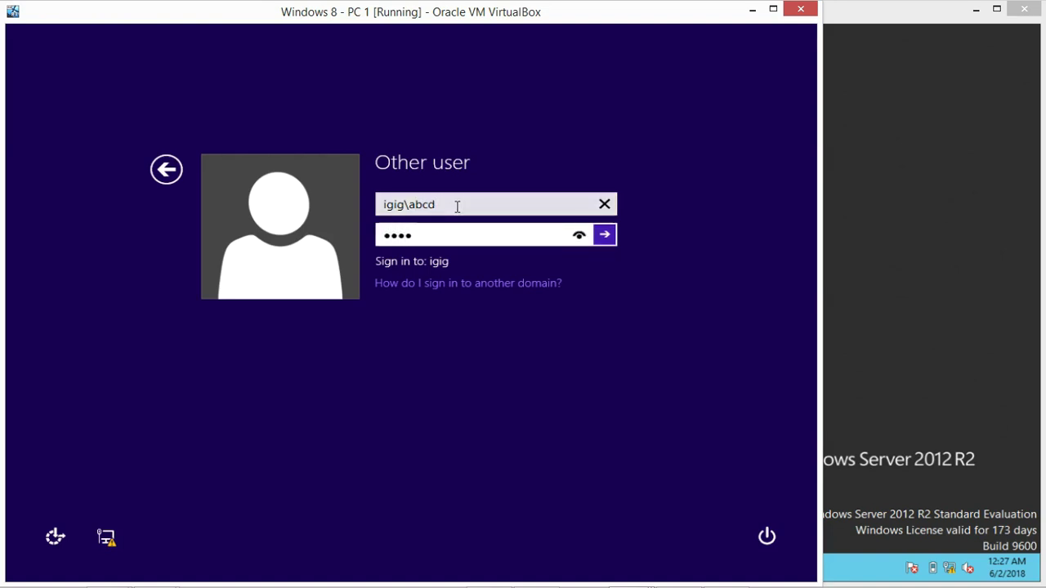
key(BackSpace)
key(BackSpace)
key(BackSpace)
key(BackSpace)
text(password1)
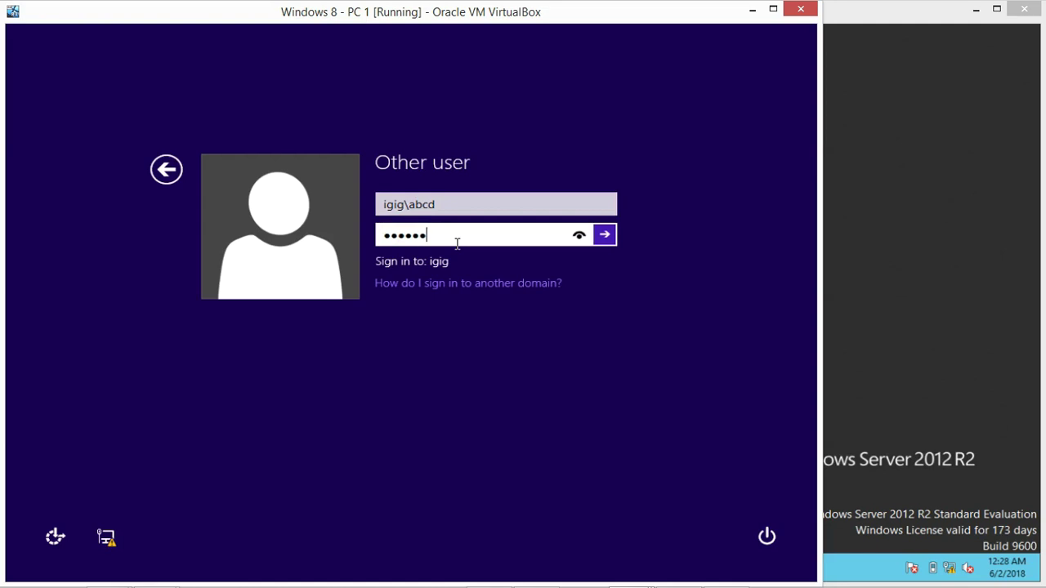
text(2)
click(606, 236)
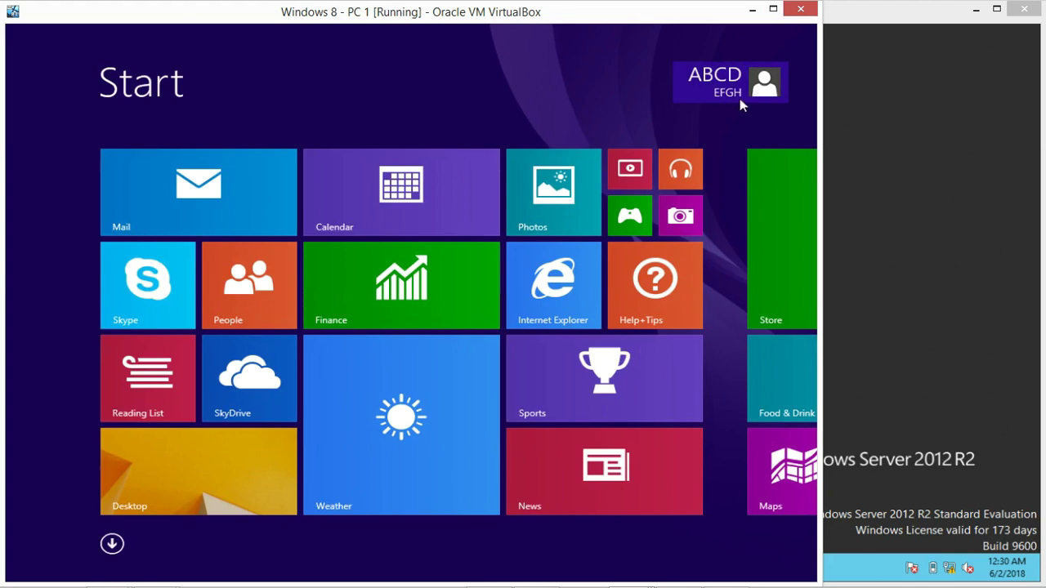
click(173, 472)
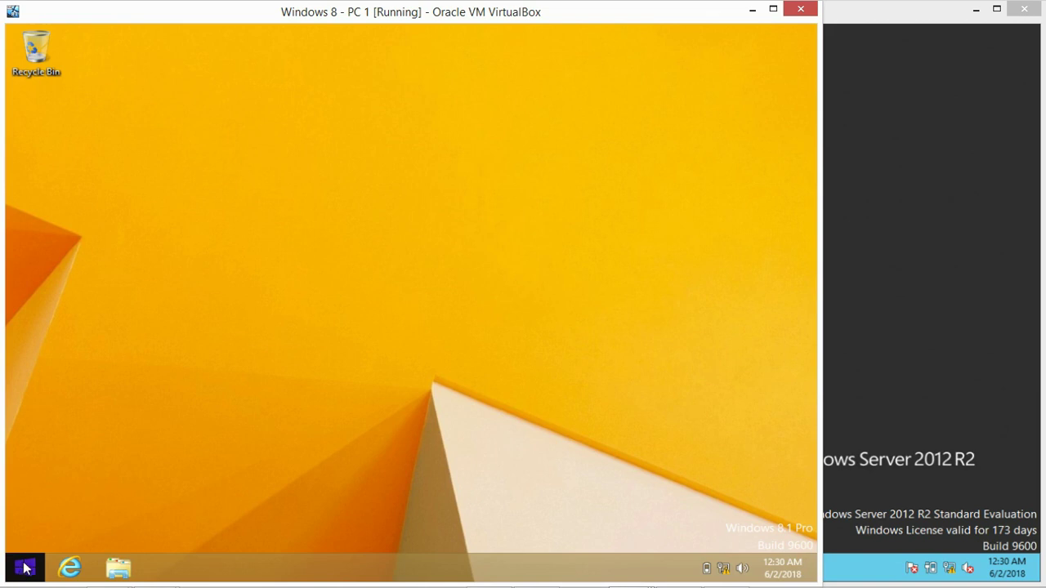
Launch Control Panel from the Run box by entering 'control panel'
key(super+r)
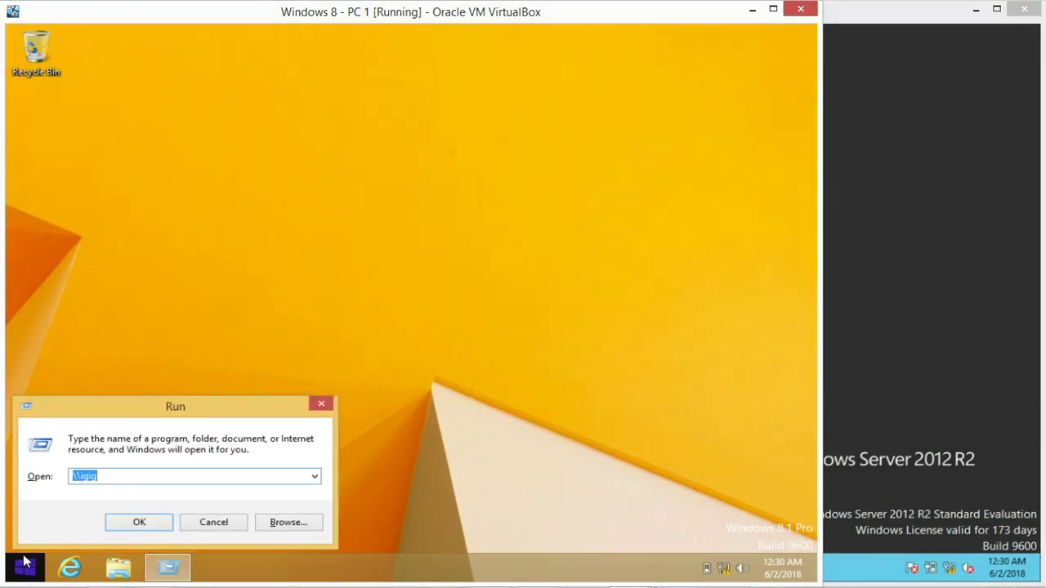
text(c)
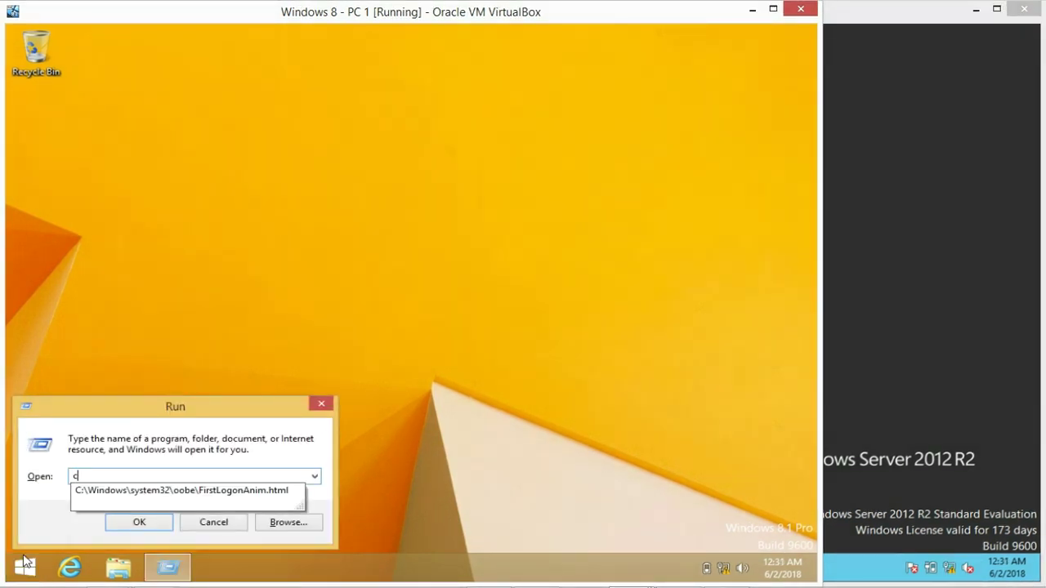
text(ontrol panel)
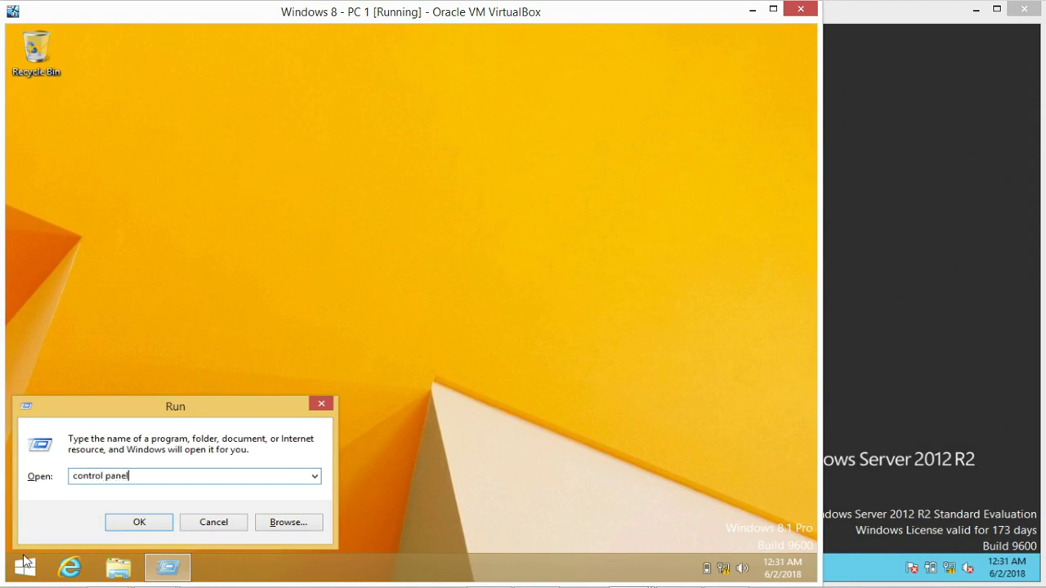
key(Return)
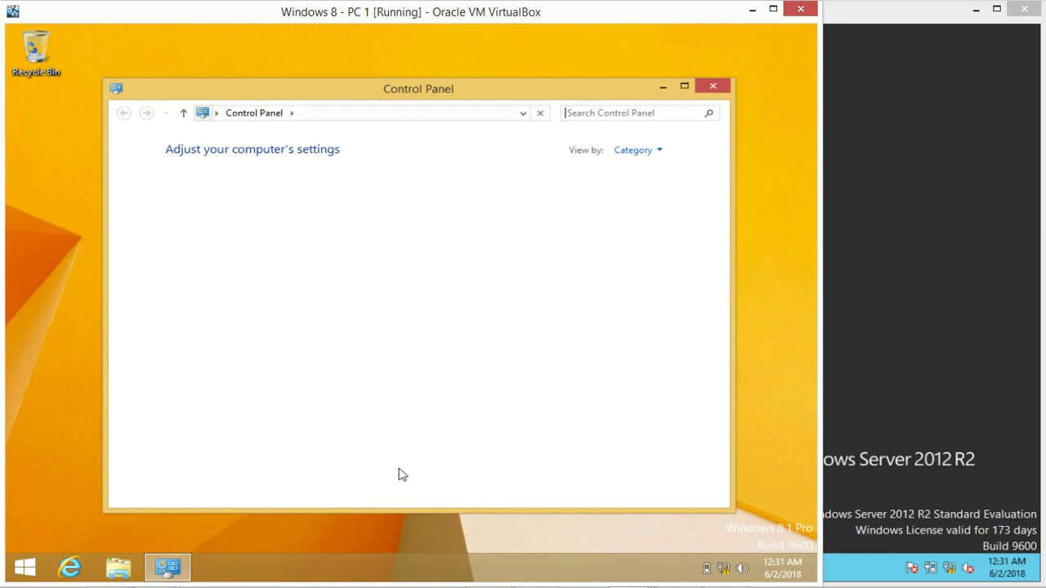
Maximize Control Panel and set View by to Large icons
click(684, 85)
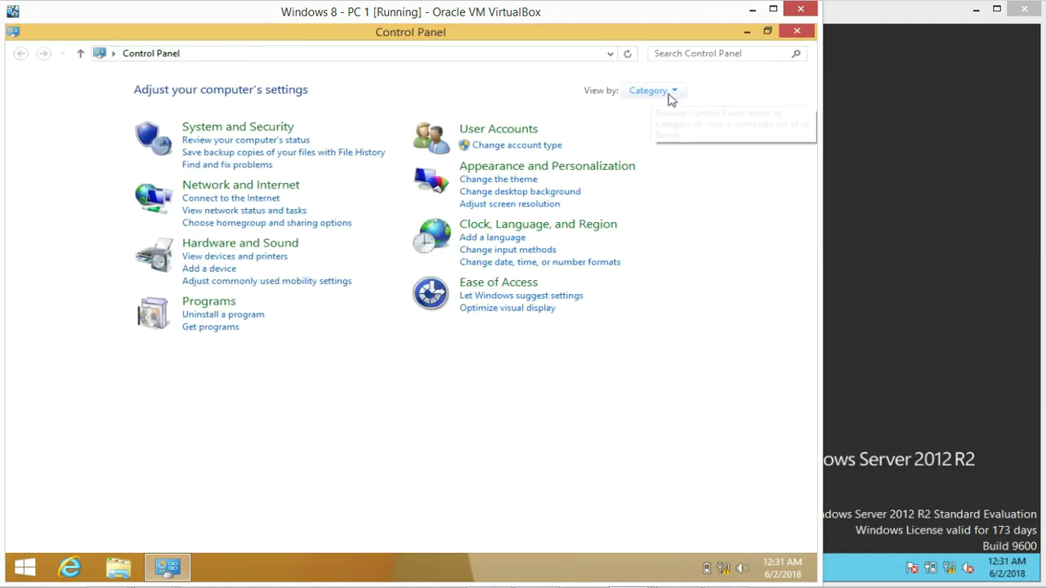
click(658, 91)
click(651, 131)
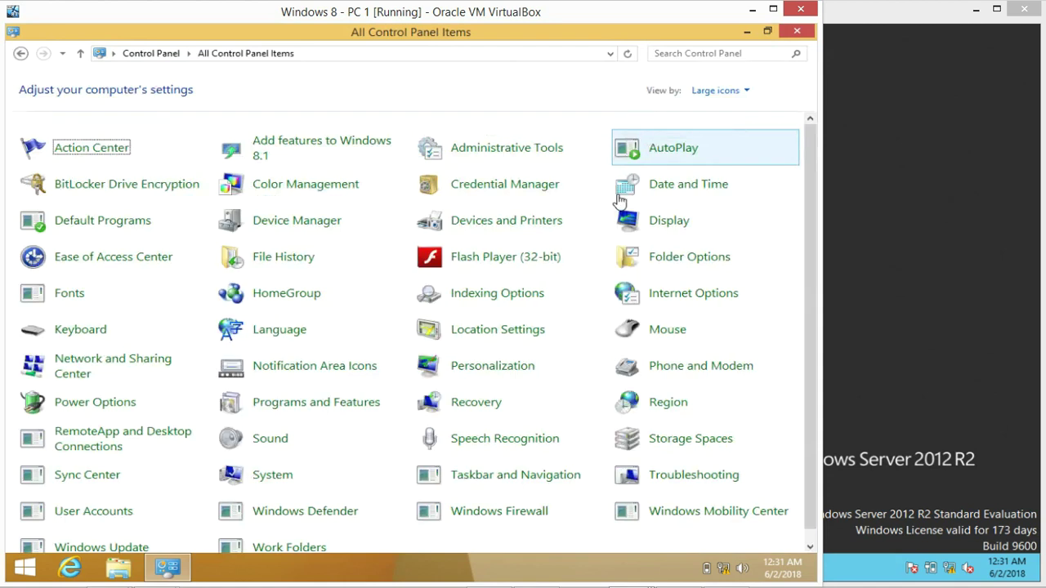
In System, start Change settings and choose to authorise with another account in UAC
click(262, 483)
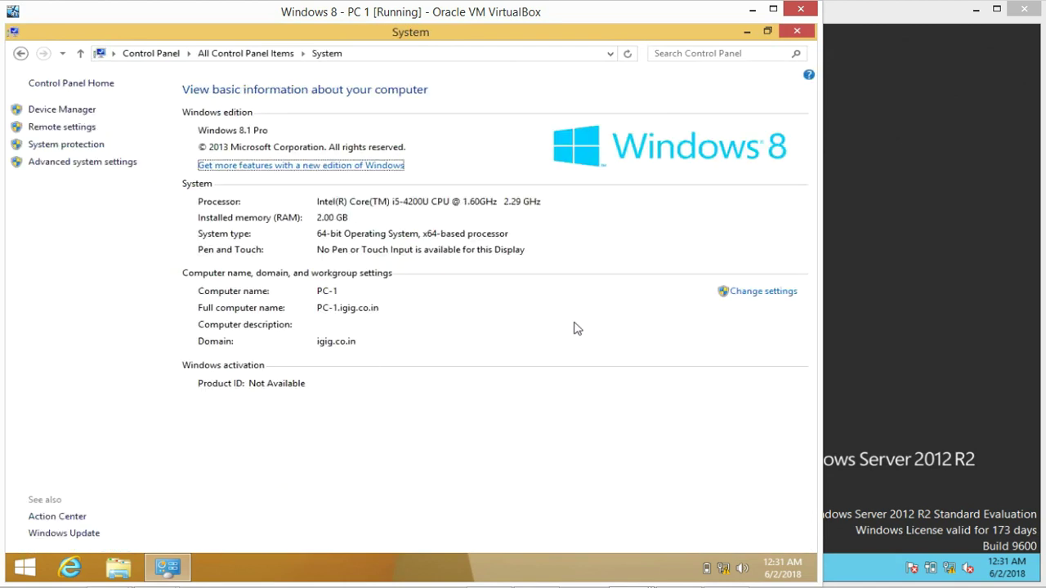
click(760, 293)
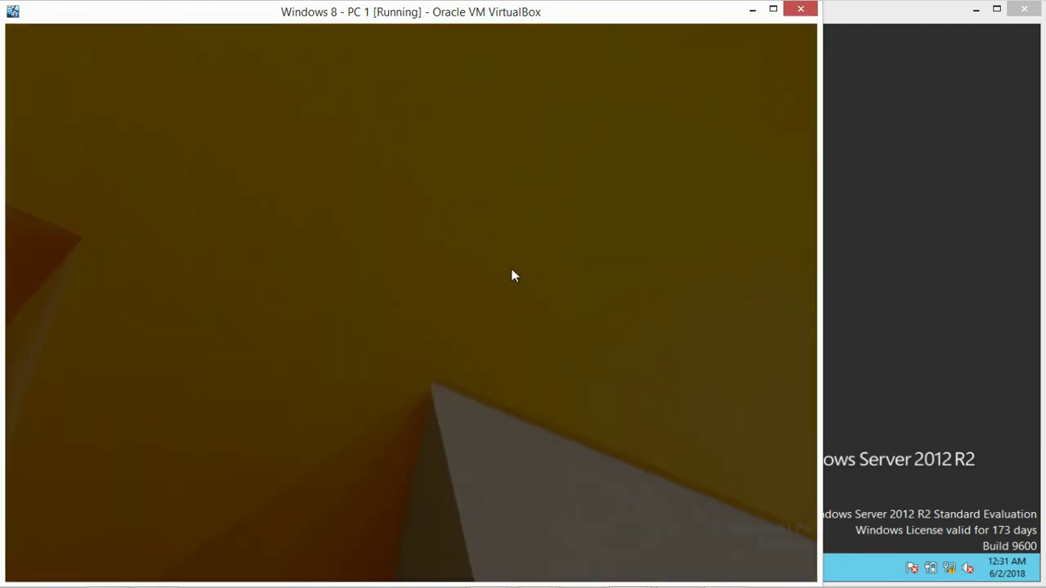
click(432, 307)
click(424, 330)
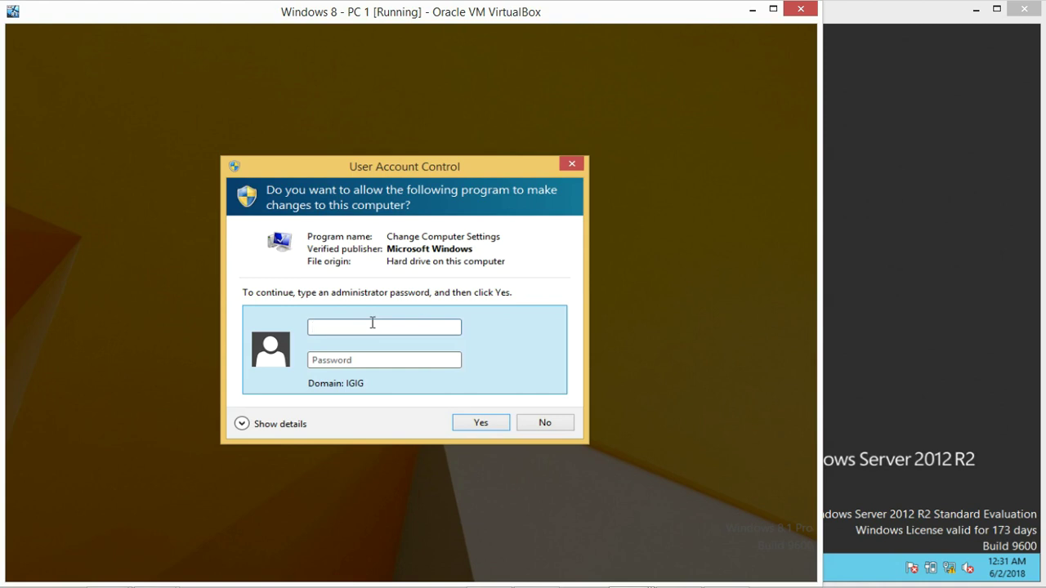
Submit a first set of credentials in the UAC prompt, which is rejected
text(kgkjhkjh)
key(Tab)
text(******)
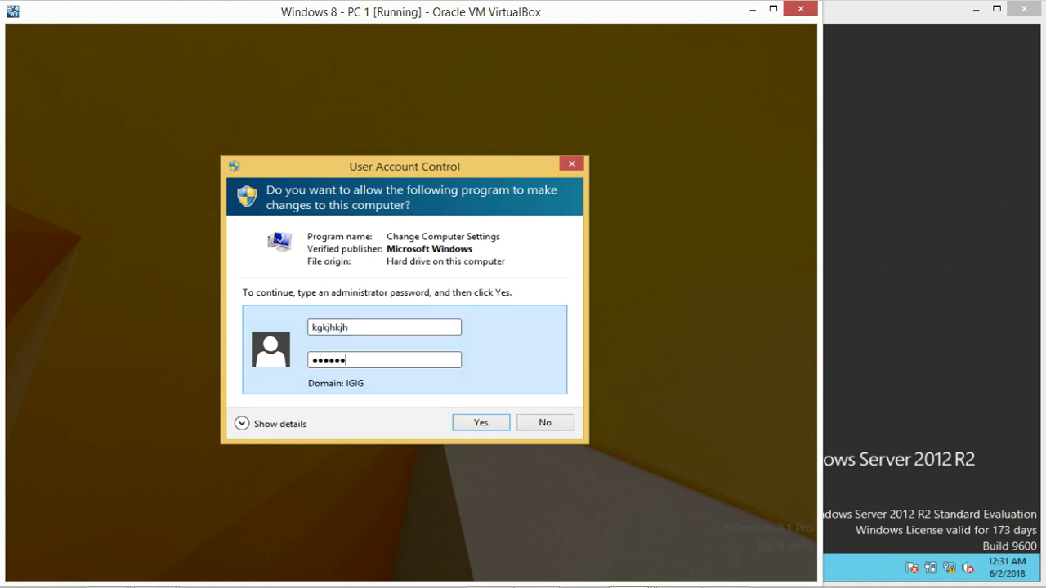
click(478, 423)
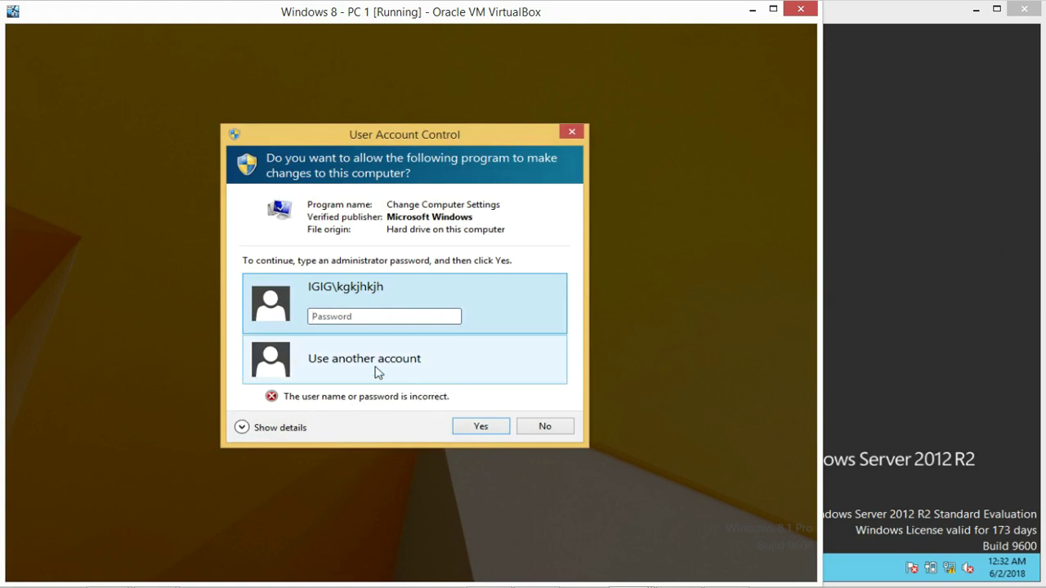
Retry with the Administrator account and its pasted password to open System Properties
click(344, 360)
click(349, 350)
text(Ad)
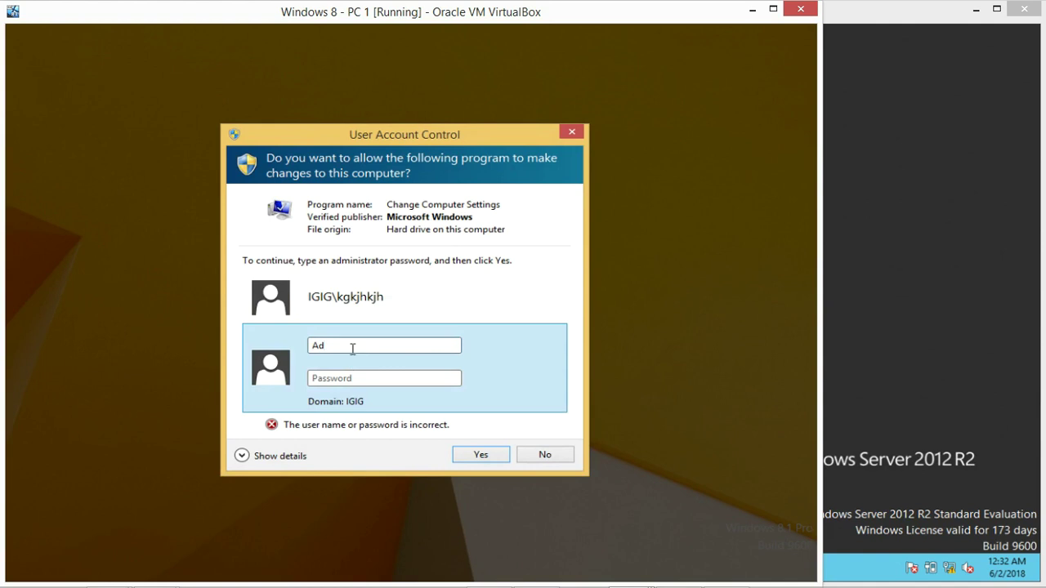
text(ministrator)
key(Tab)
text(•••••••)
key(Return)
click(373, 315)
key(ctrl+v)
key(Return)
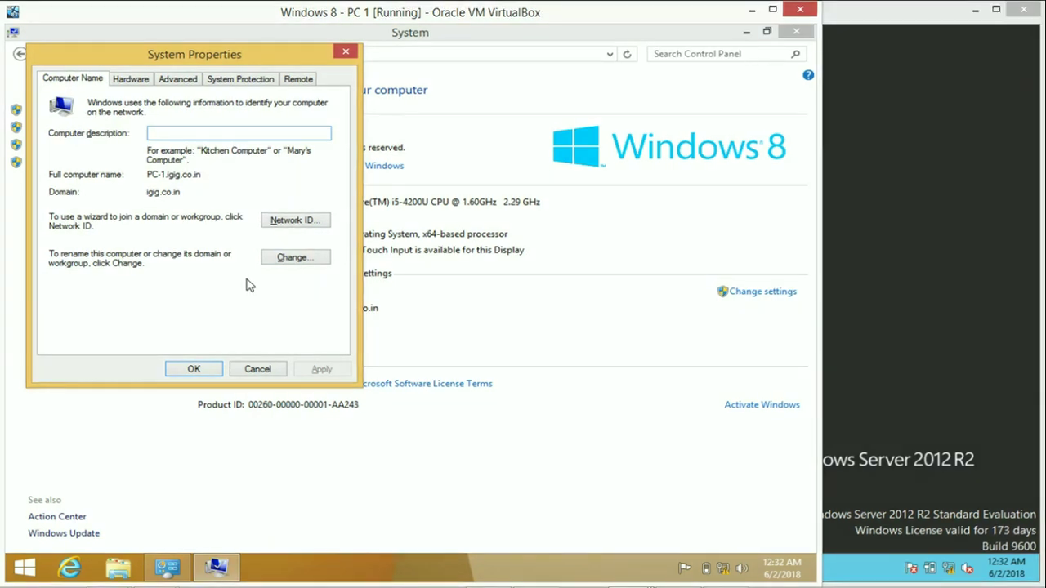
Open the computer name Change dialog, cancel it, and close the System window
click(295, 257)
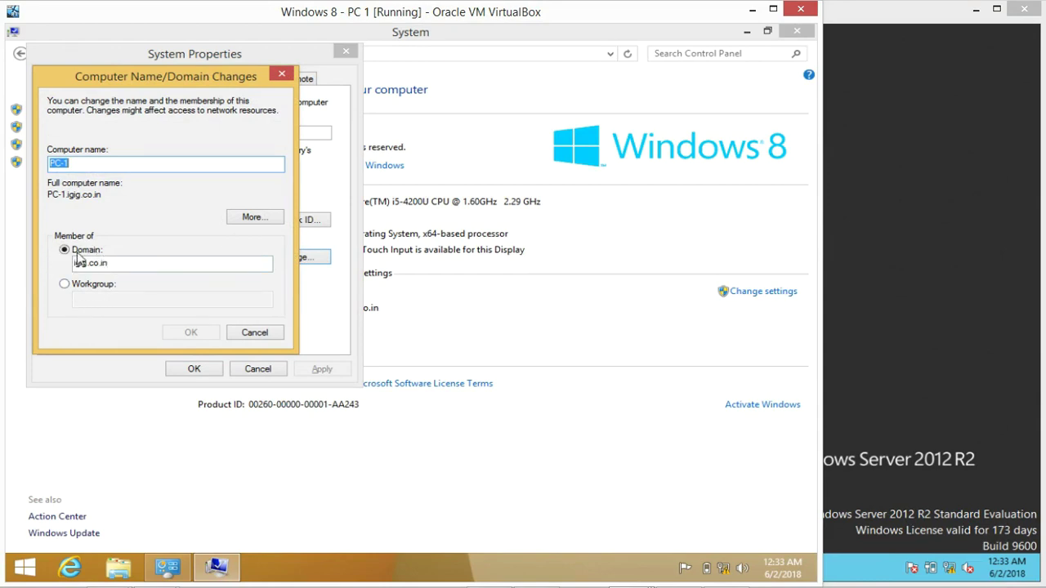
key(Escape)
key(Escape)
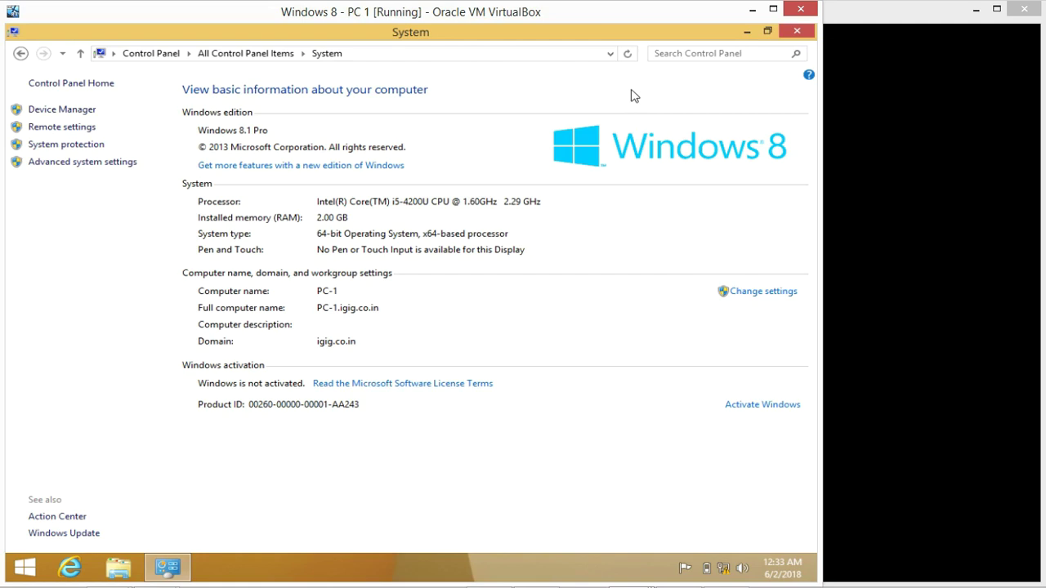
click(796, 31)
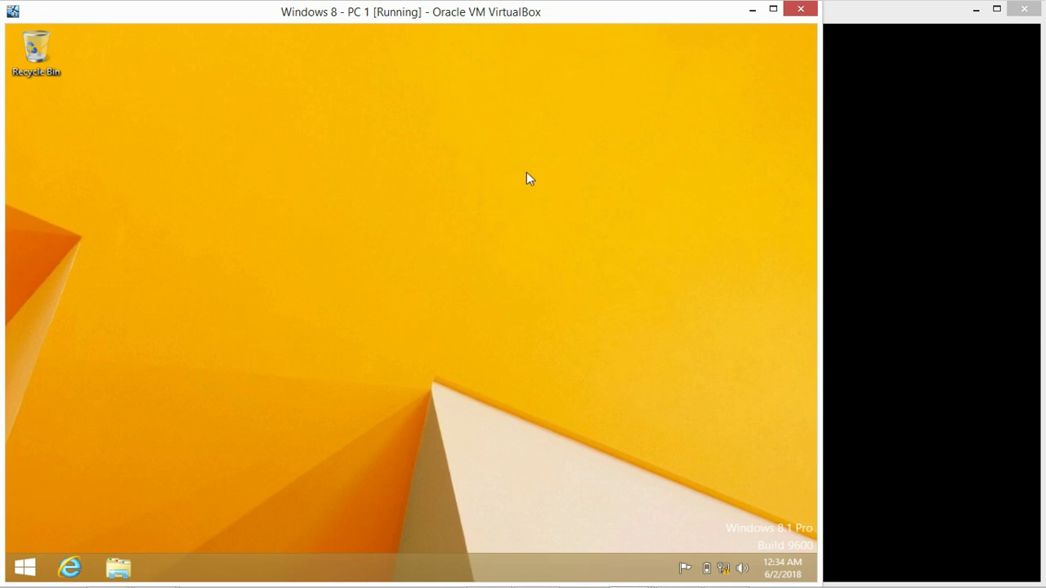
On Server 1, switch user and sign in as the domain Administrator with its password
click(909, 269)
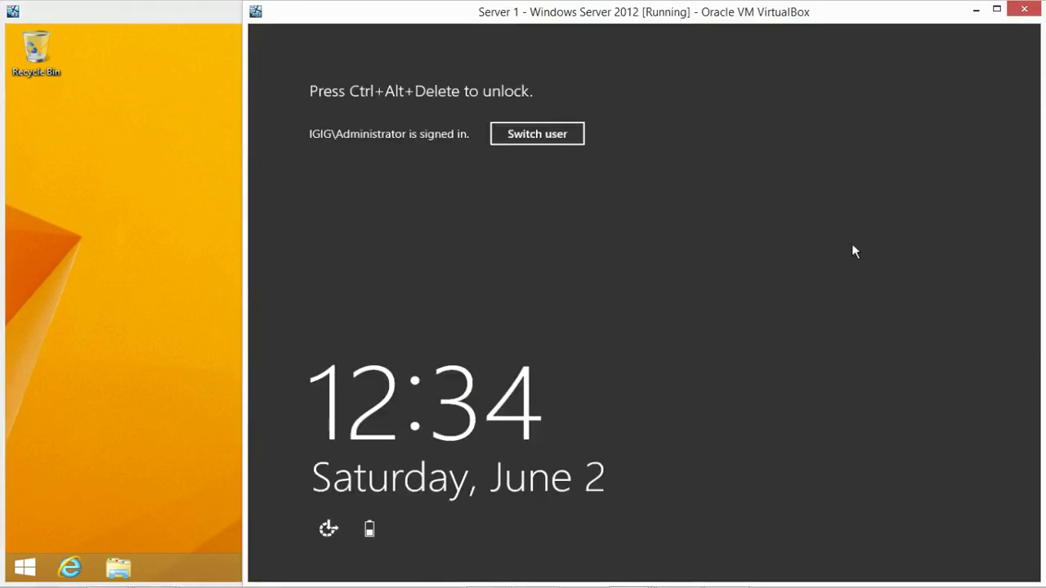
click(535, 132)
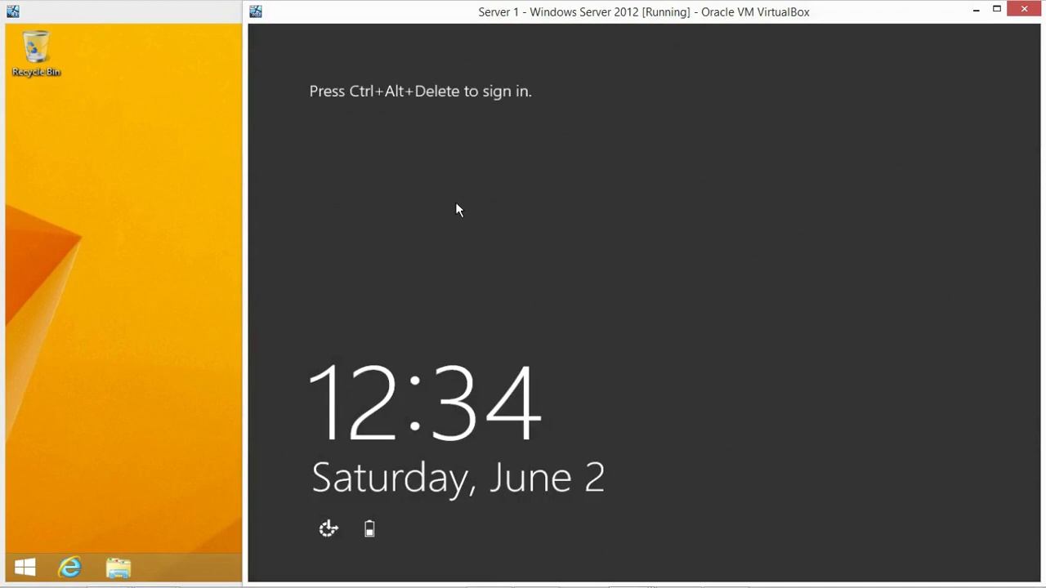
key(ctrl+Delete)
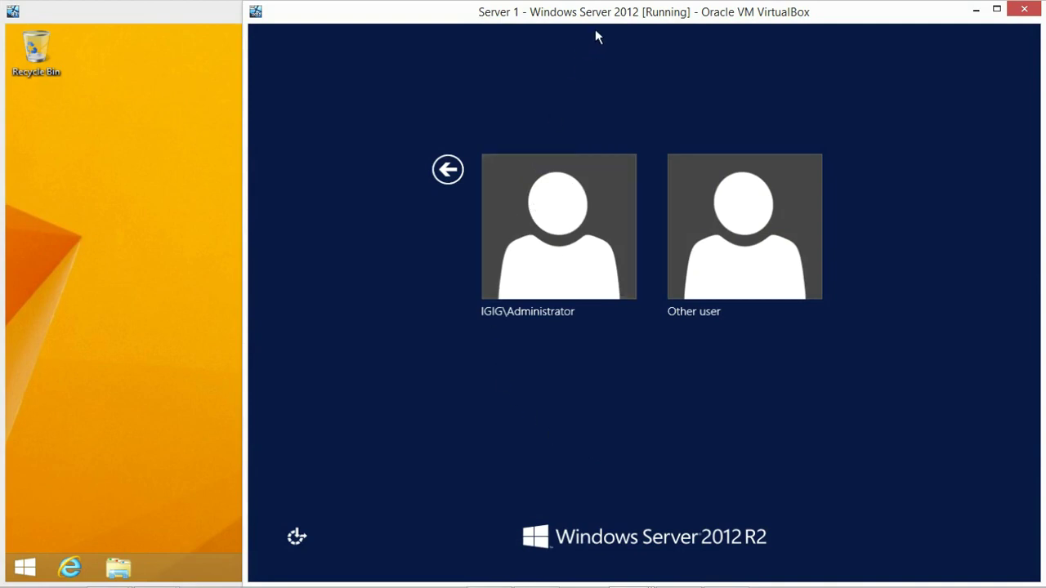
click(550, 257)
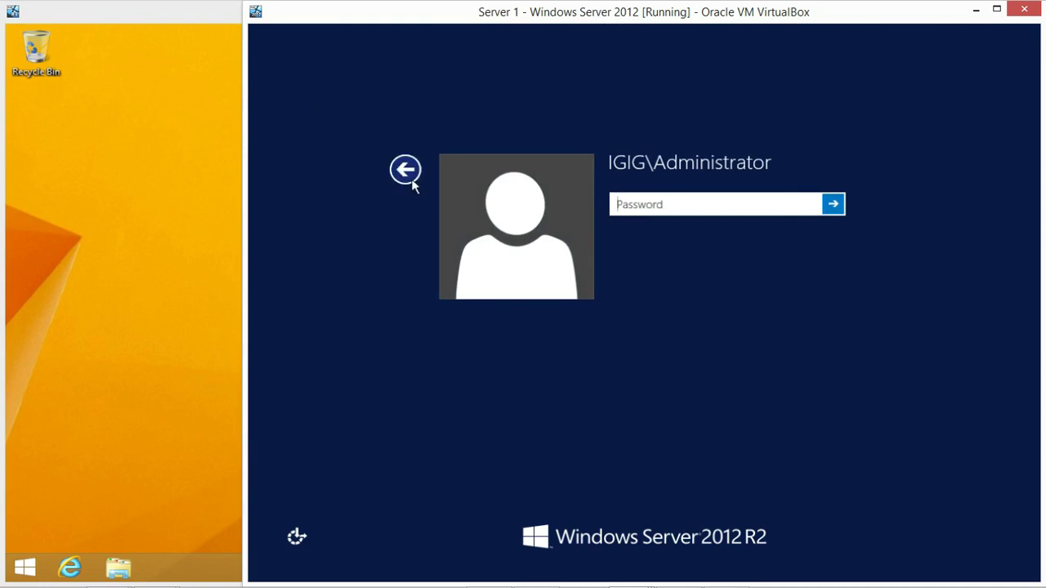
click(412, 184)
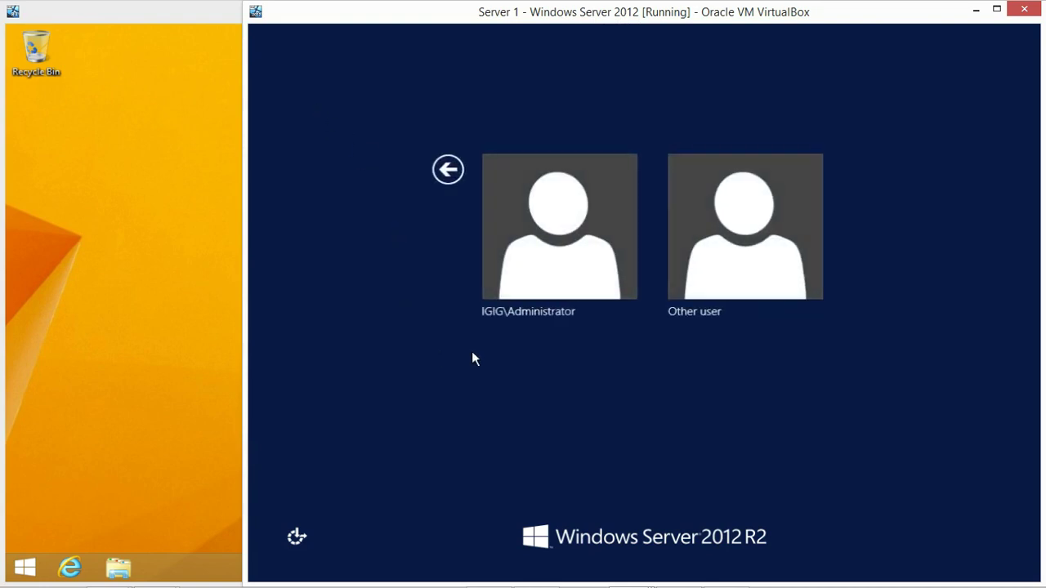
click(560, 240)
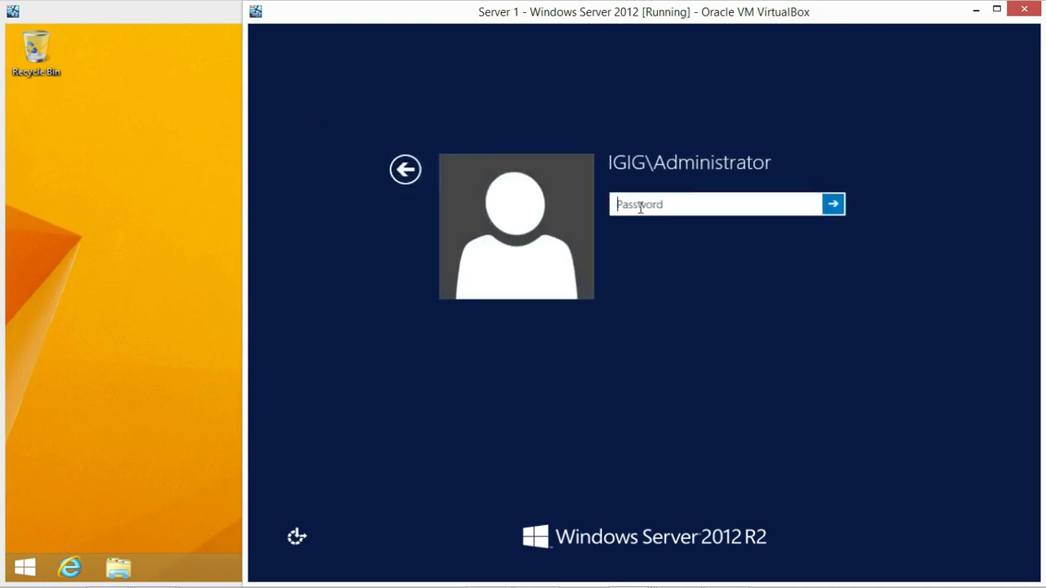
text(•••••••••••)
key(Return)
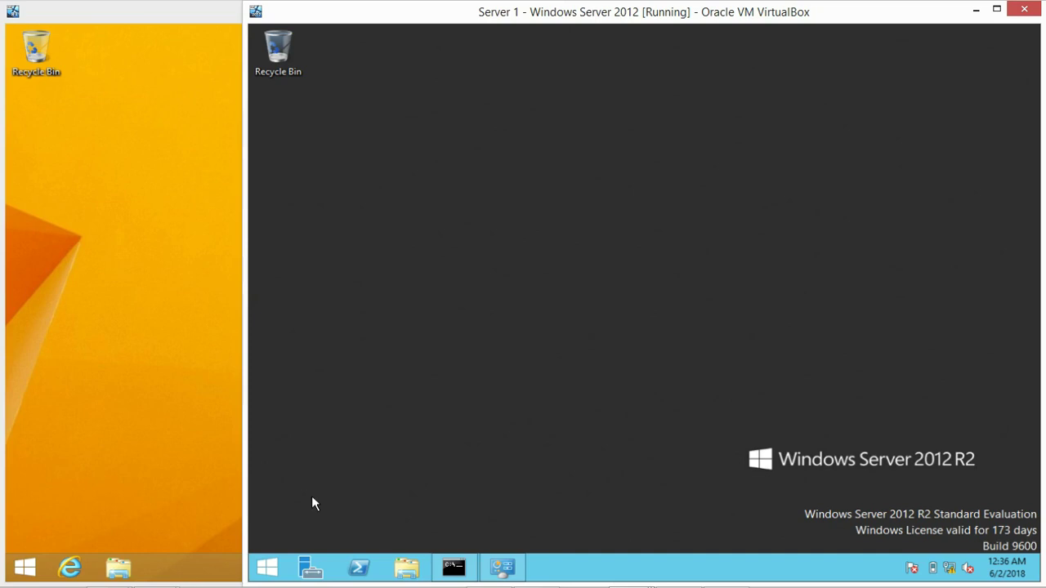
Launch Active Directory Users and Computers from Start's Administrative Tools
click(268, 567)
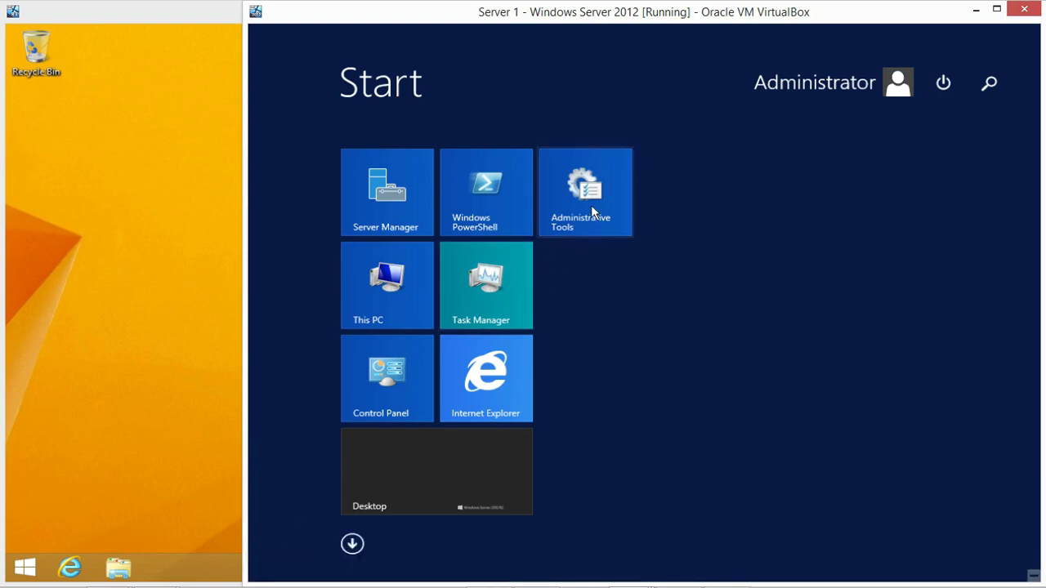
click(590, 204)
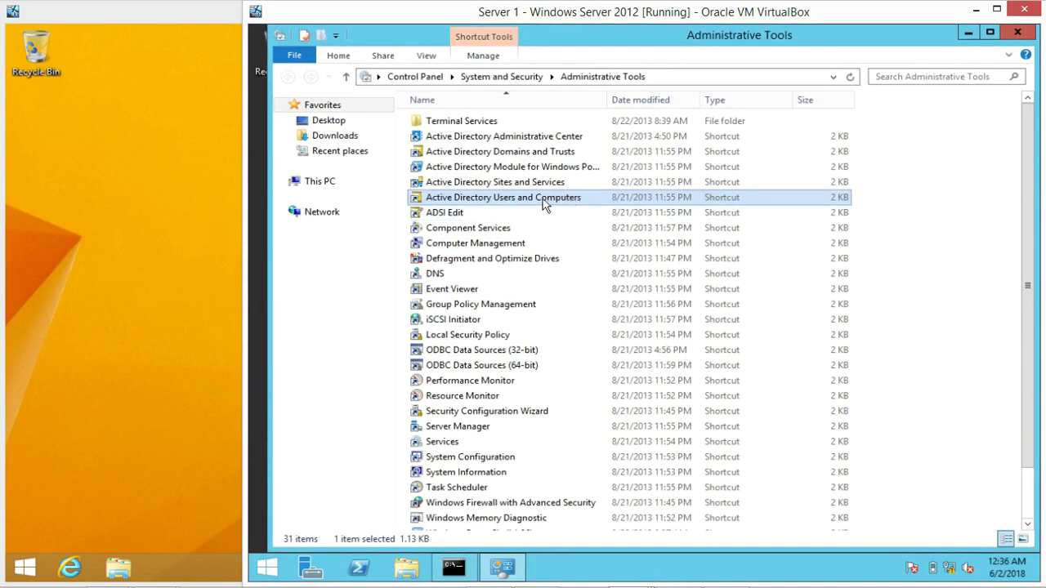
click(521, 197)
click(521, 197)
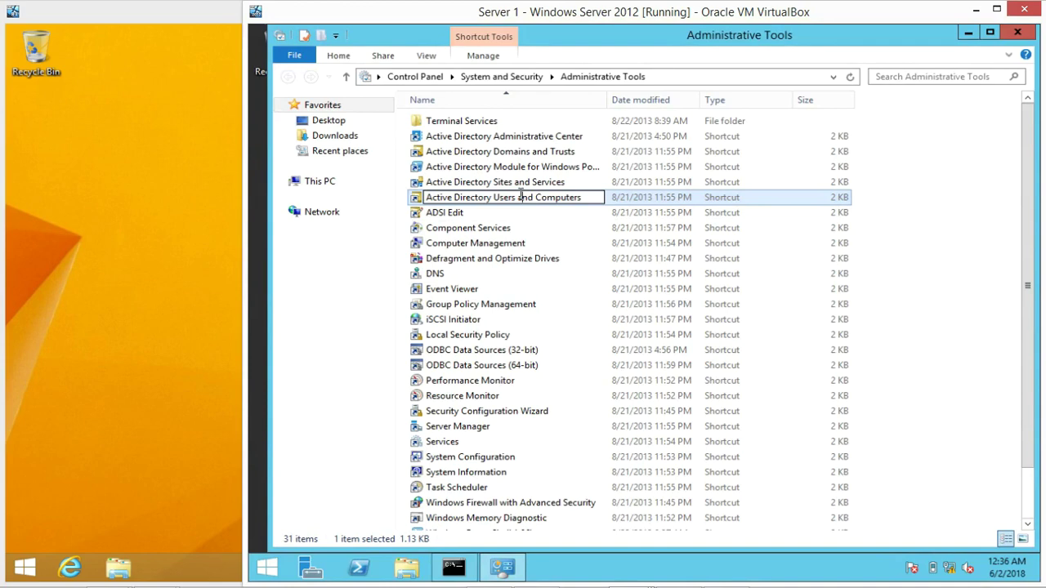
double_click(414, 200)
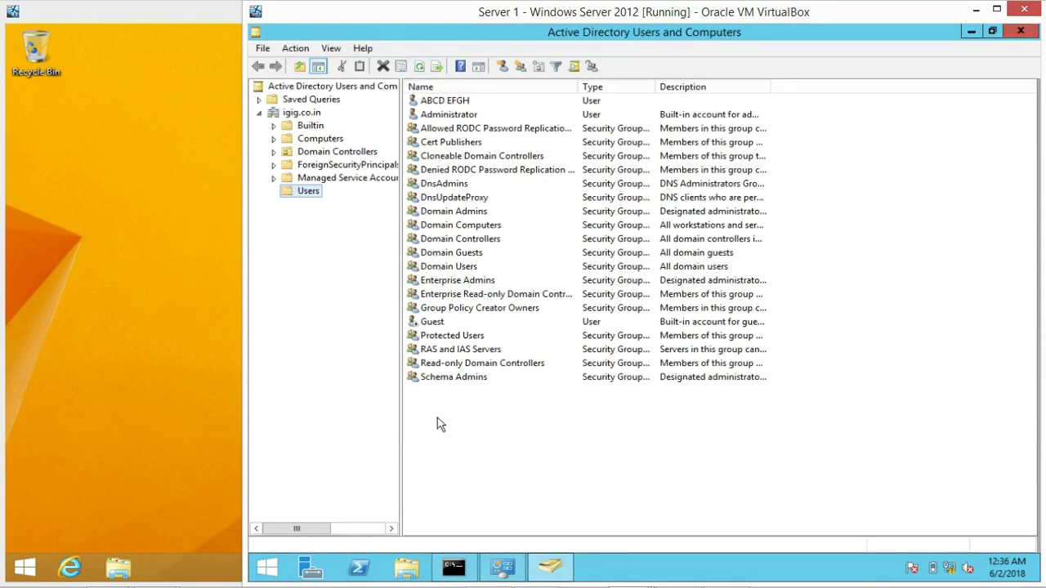
Open the Properties of the new domain user in the Users list
click(444, 105)
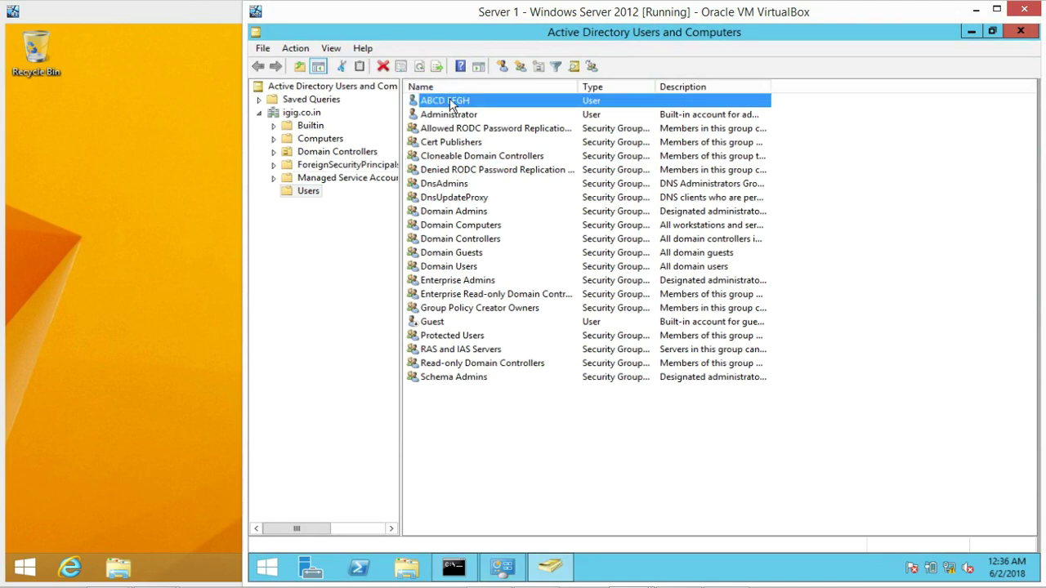
right_click(450, 104)
click(527, 295)
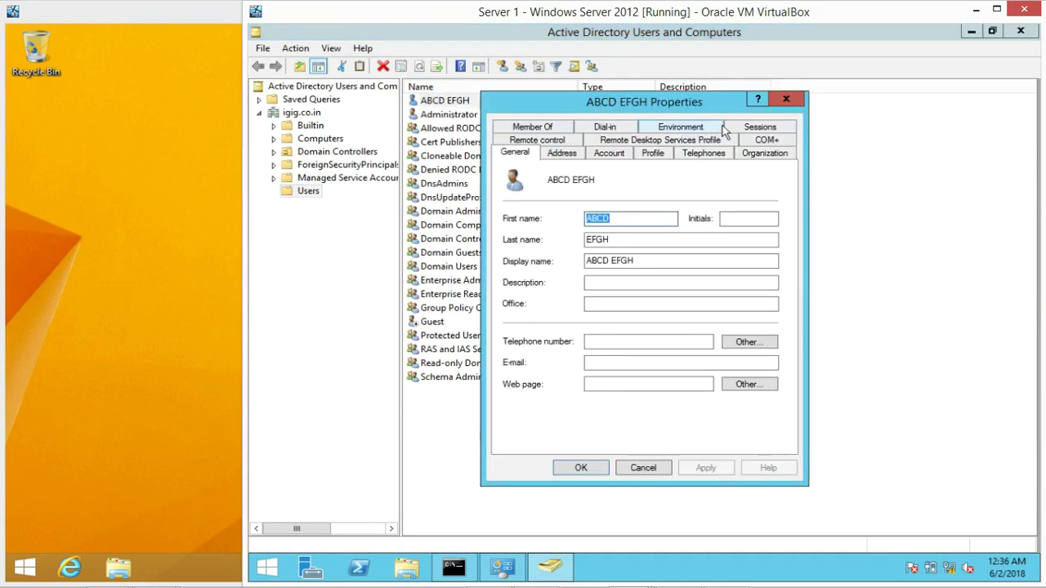
Add the Administrators group on the Member Of tab via Advanced Find Now, then apply and close
click(548, 129)
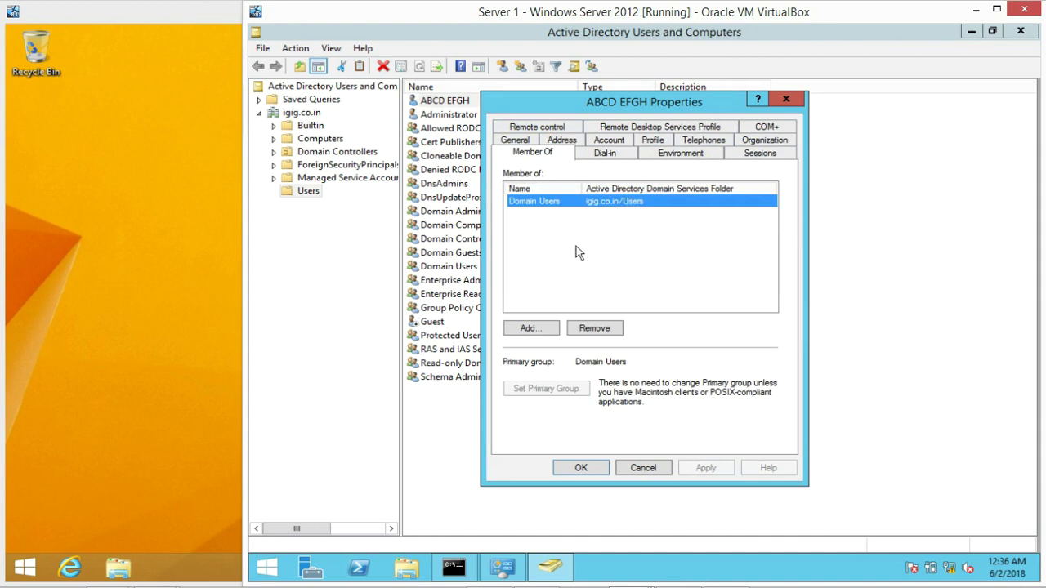
click(531, 330)
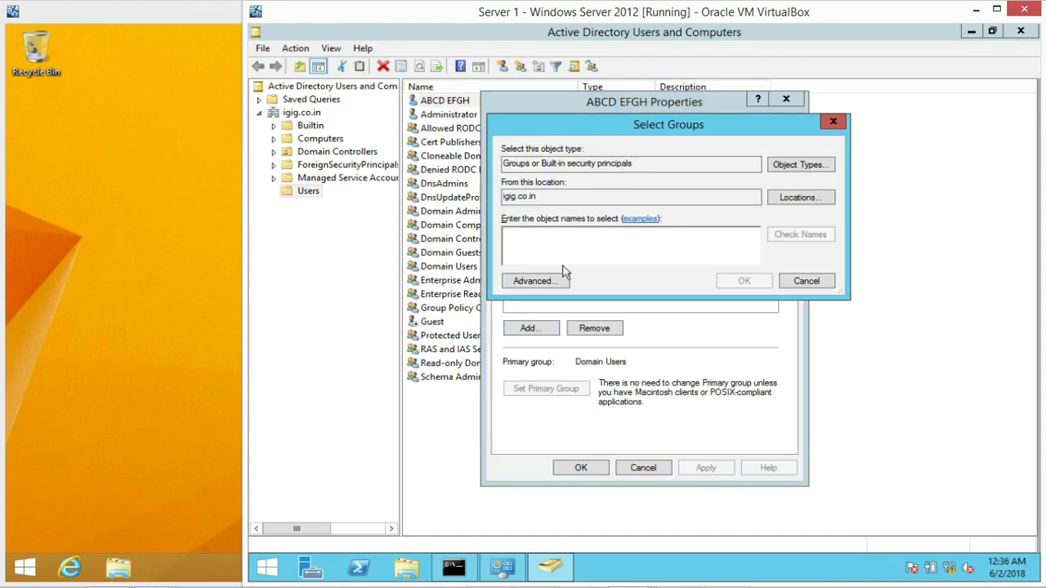
click(535, 280)
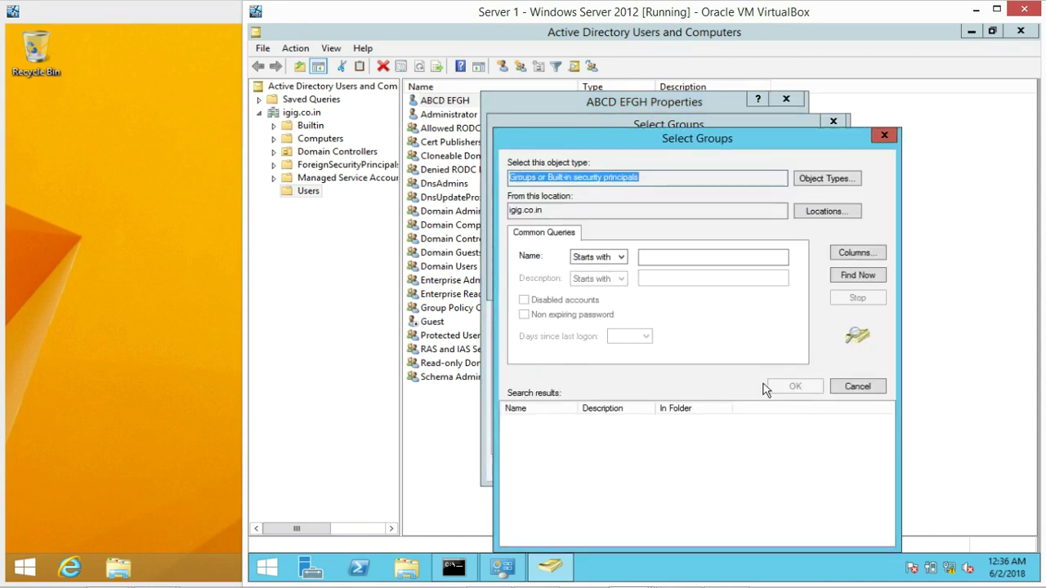
click(864, 276)
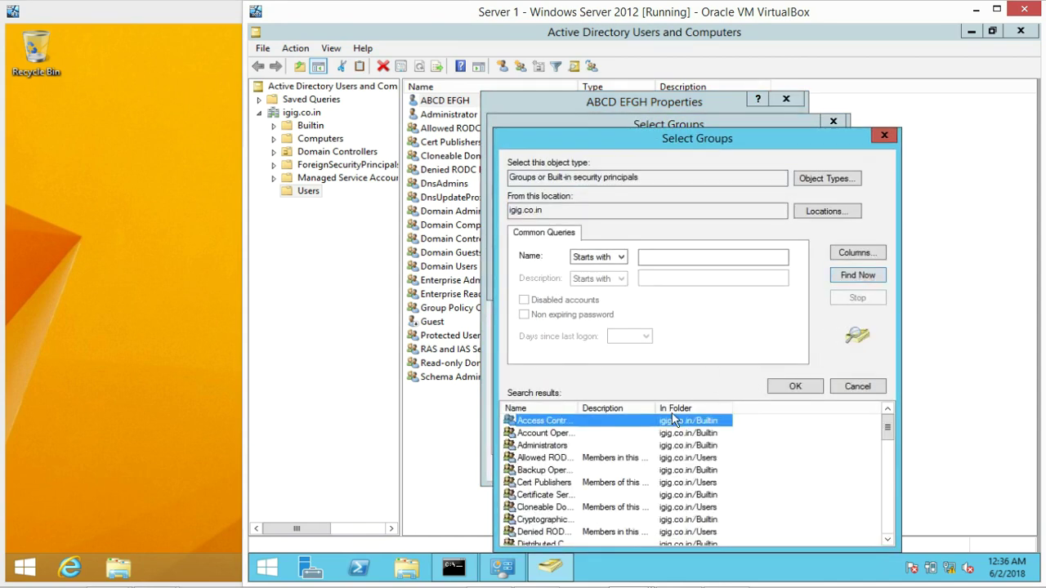
click(541, 448)
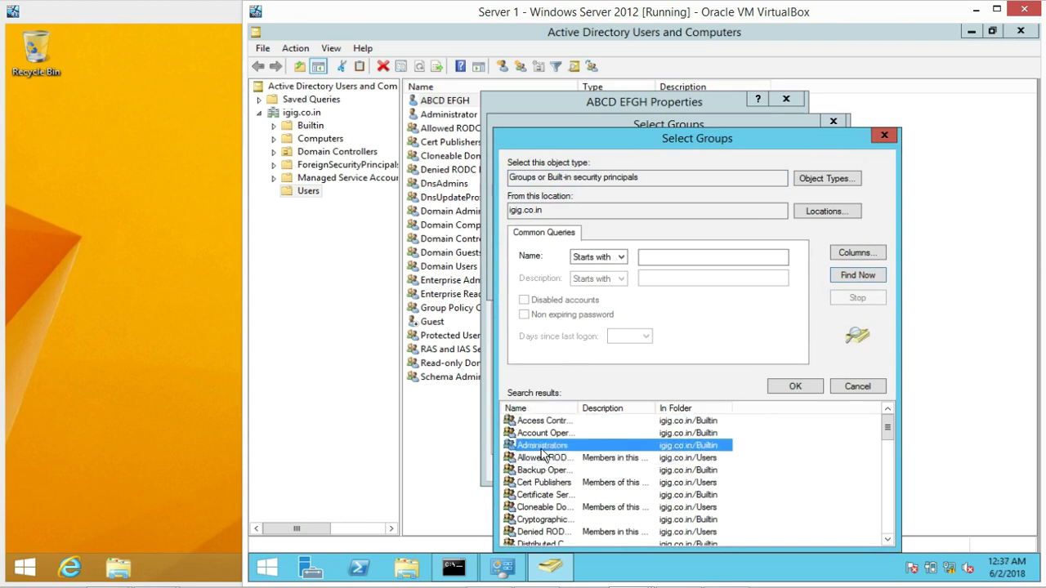
click(795, 386)
click(740, 281)
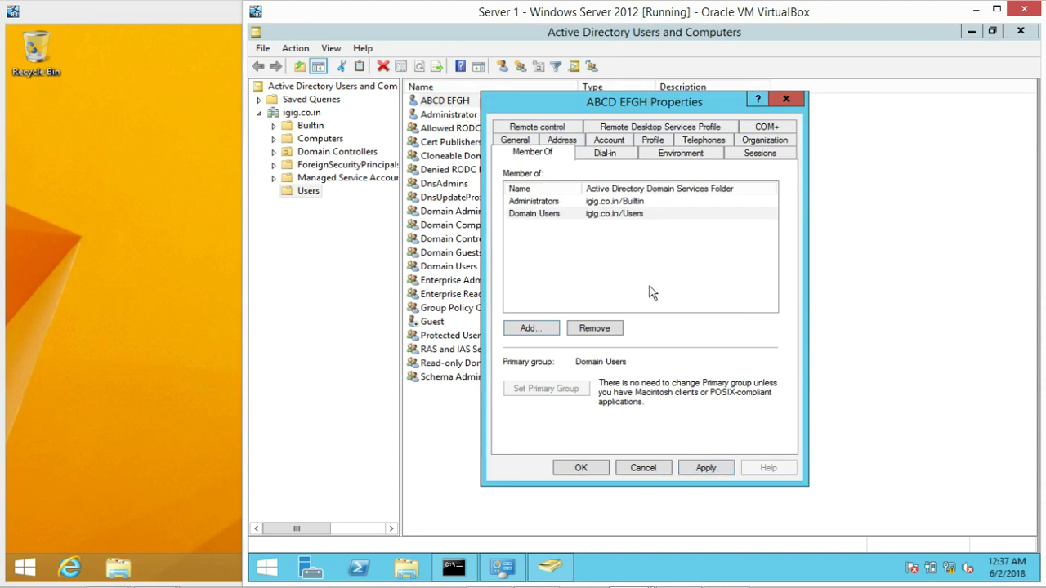
click(549, 202)
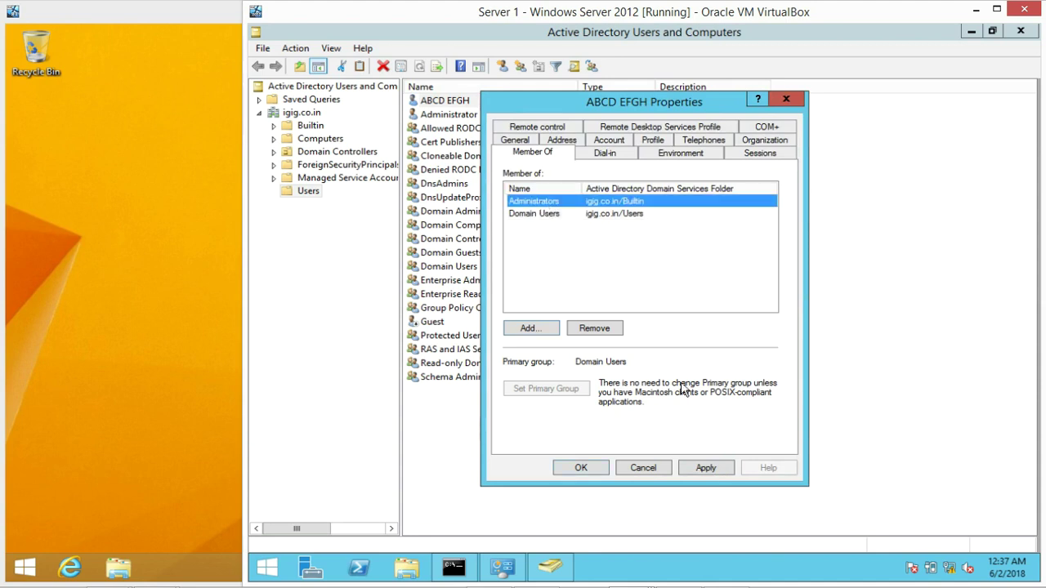
click(708, 466)
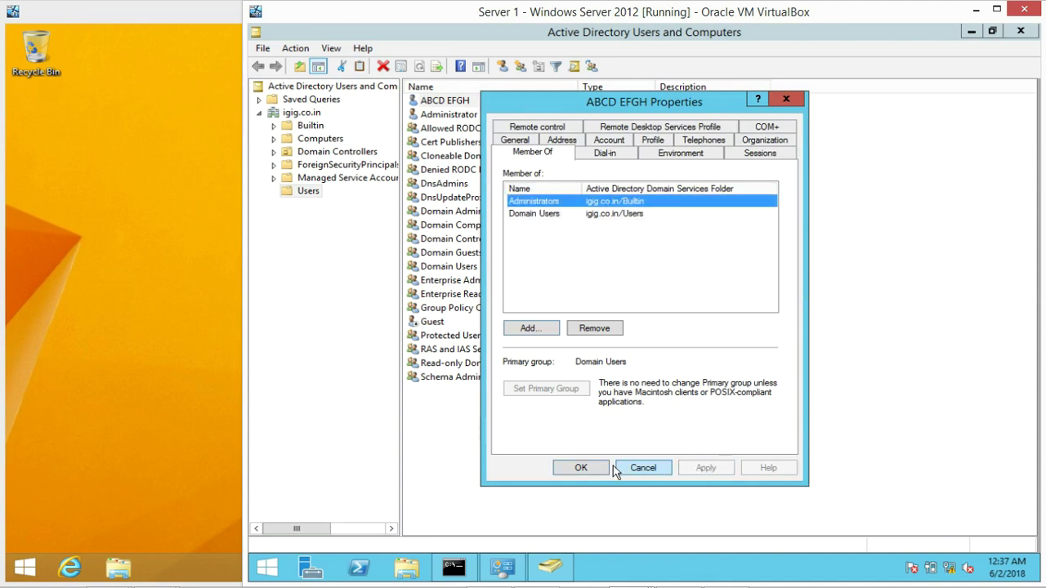
click(580, 468)
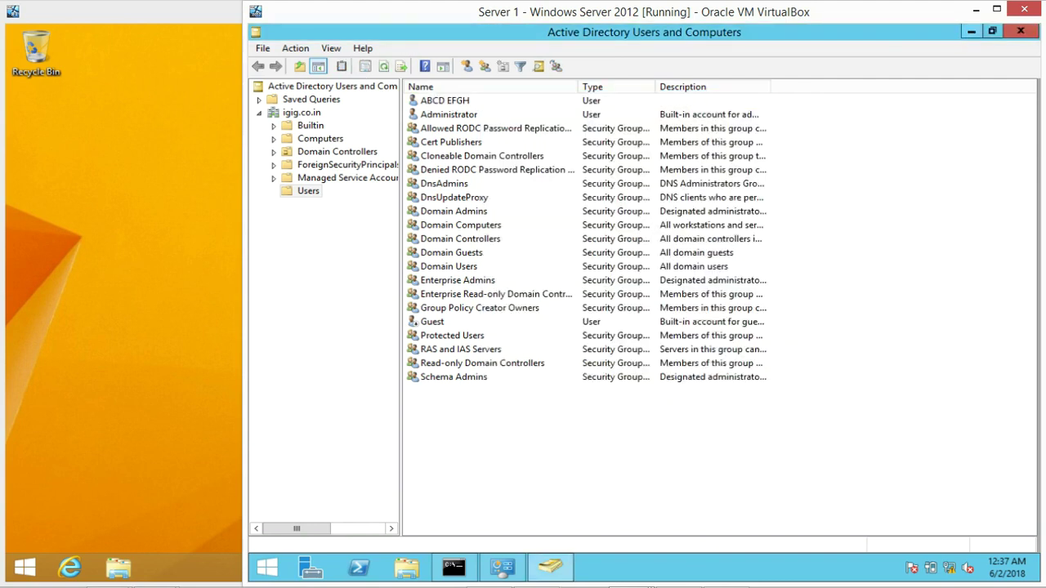
Restart the PC 1 VM from the charms bar's Settings > Power menu
click(145, 235)
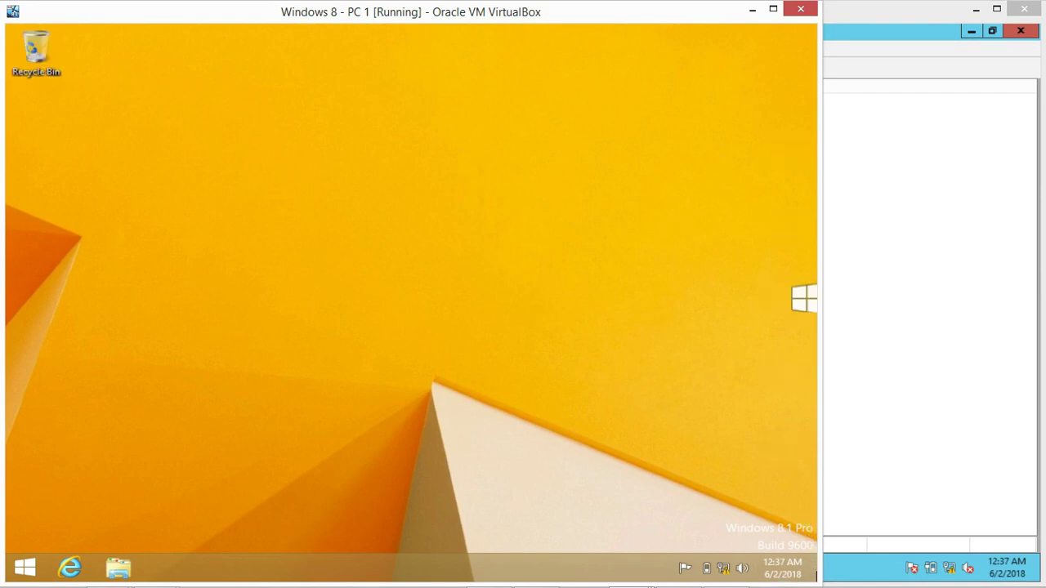
mouse_move(816, 576)
click(786, 454)
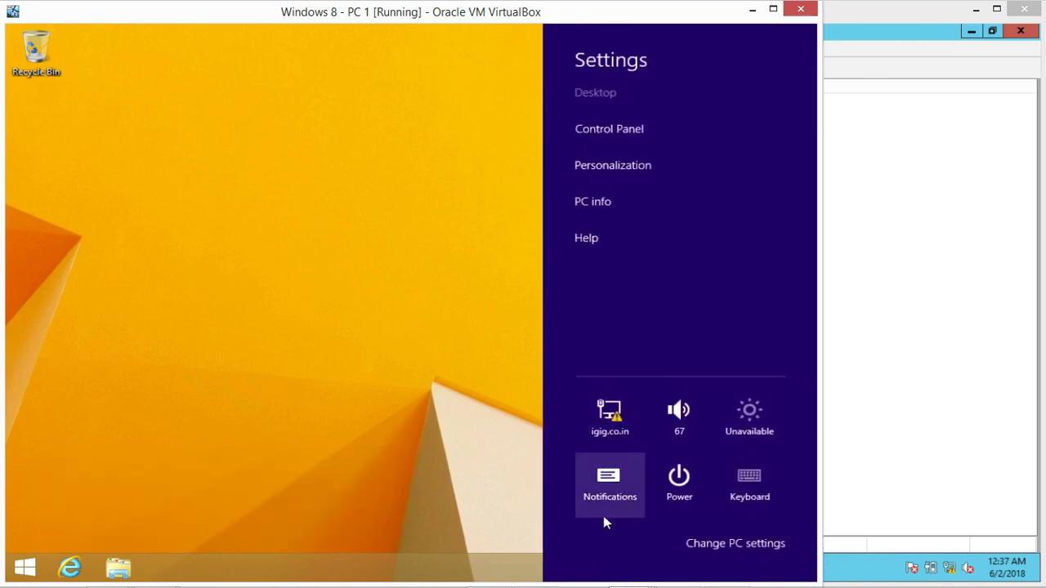
click(677, 489)
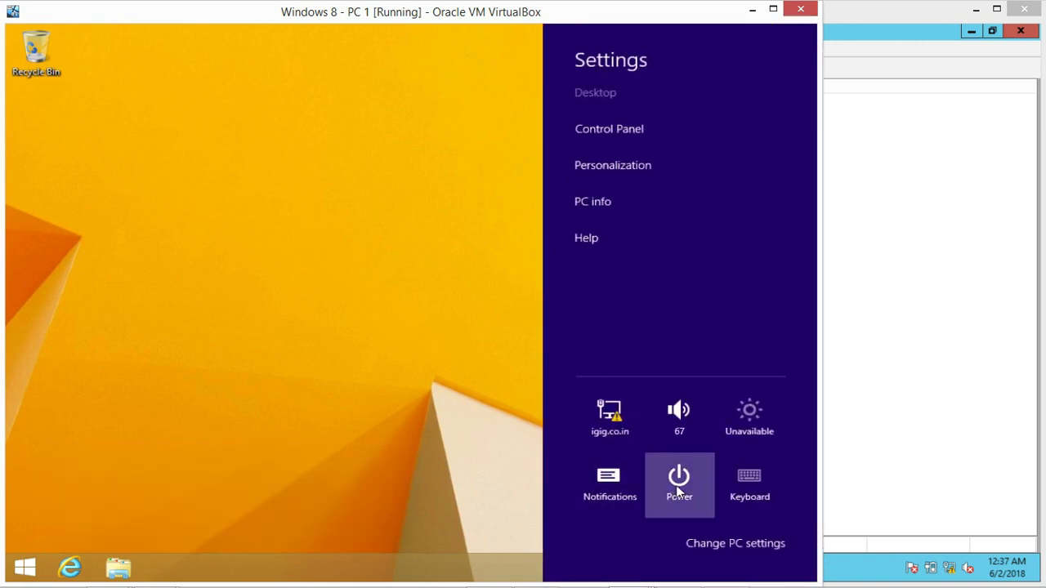
click(668, 435)
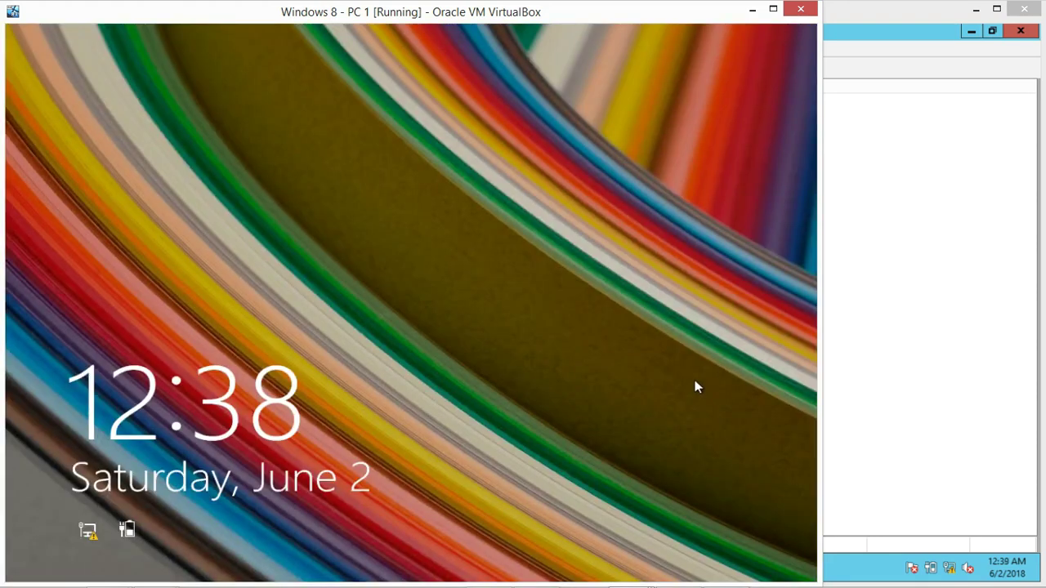
Dismiss the PC 1 lock screen and sign in as the new domain user with its password
click(228, 200)
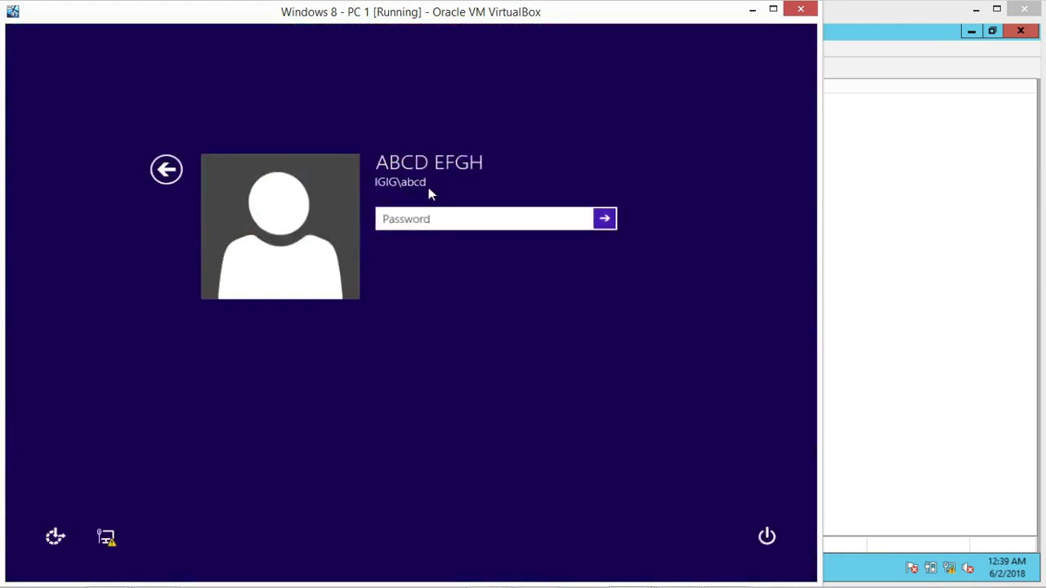
text(•••••••••)
key(Return)
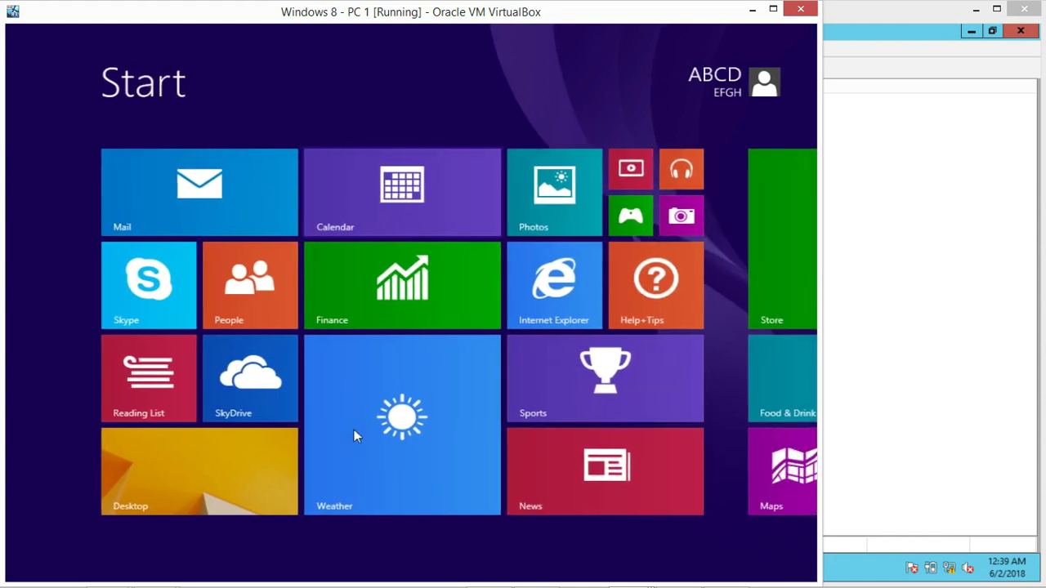
Open PC-1's System properties from This PC in File Explorer, showing domain igig.co.in
click(207, 460)
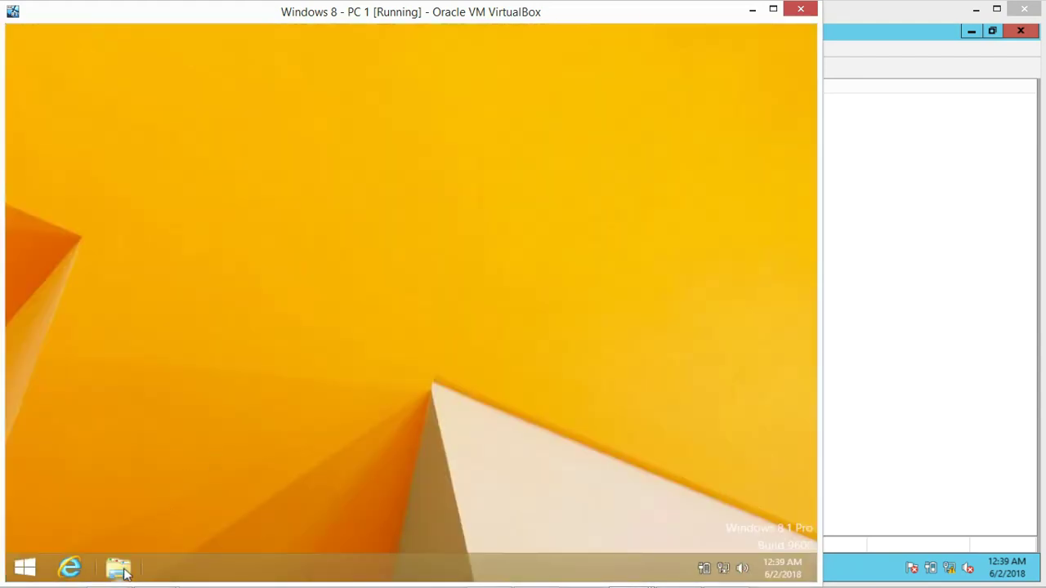
click(121, 570)
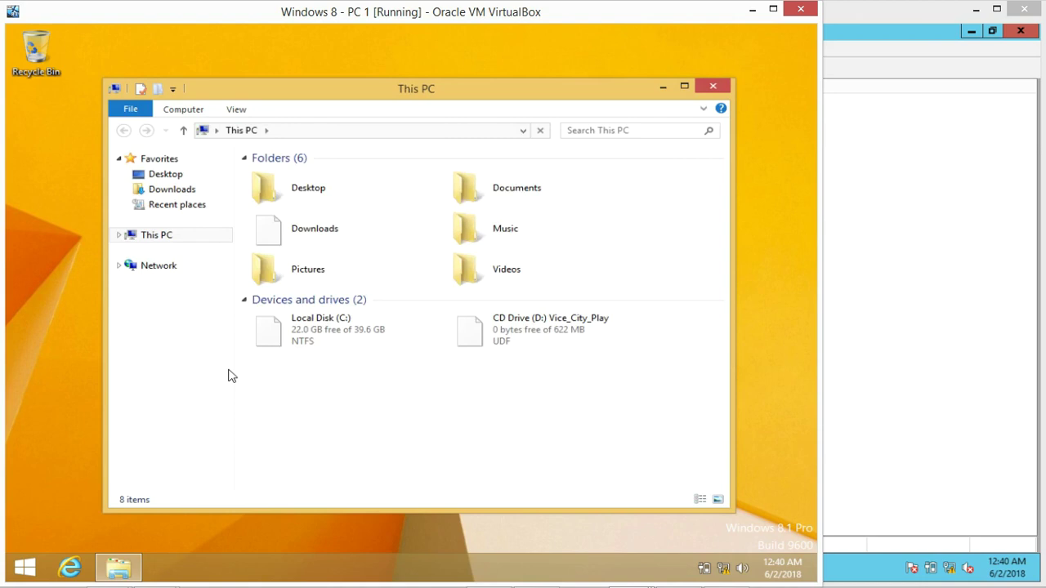
right_click(162, 239)
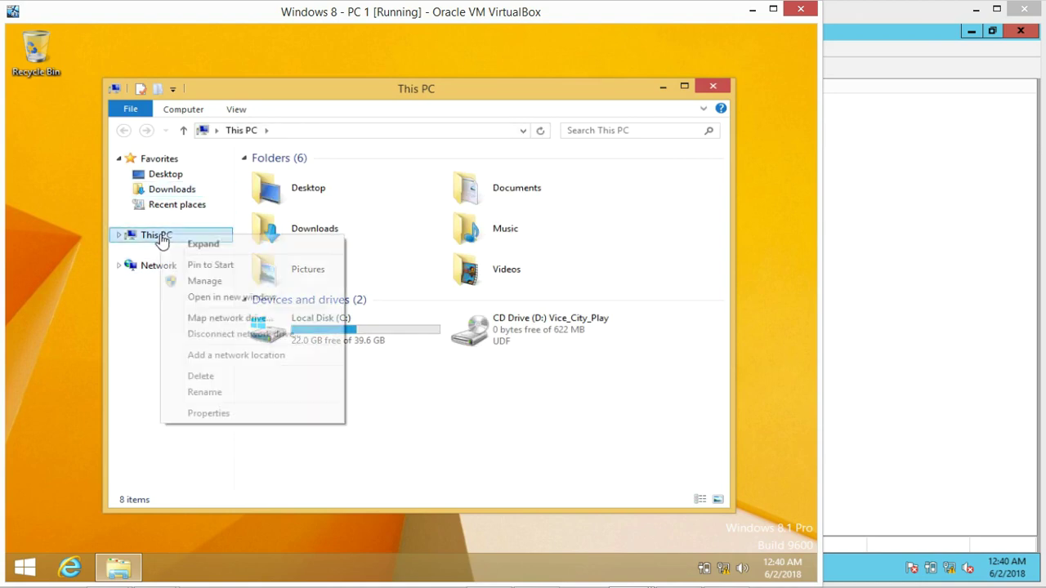
click(206, 414)
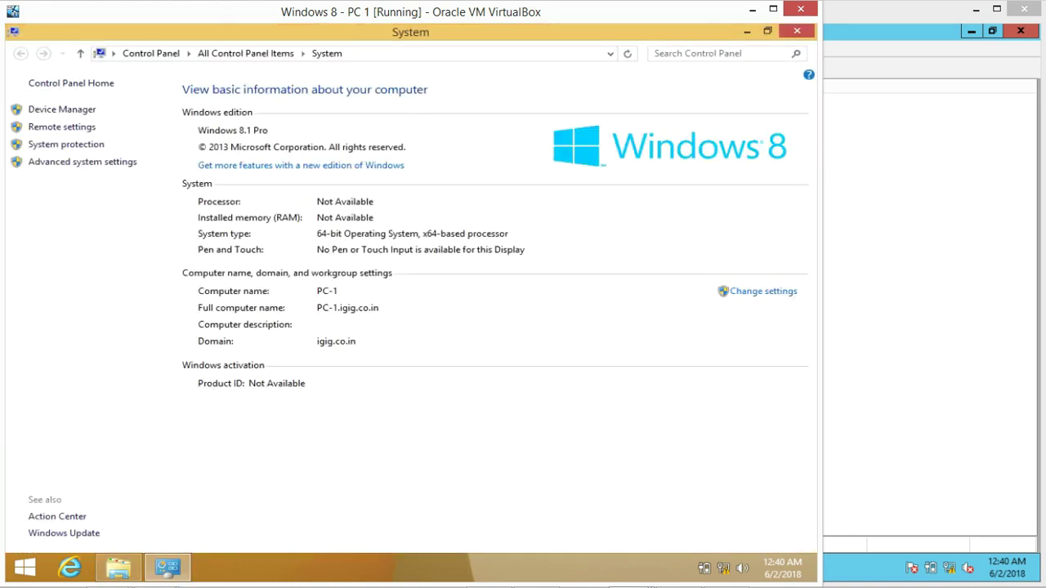
Attempt PC-1's Change settings, submitting the domain user's name and password in the elevation prompt
click(772, 299)
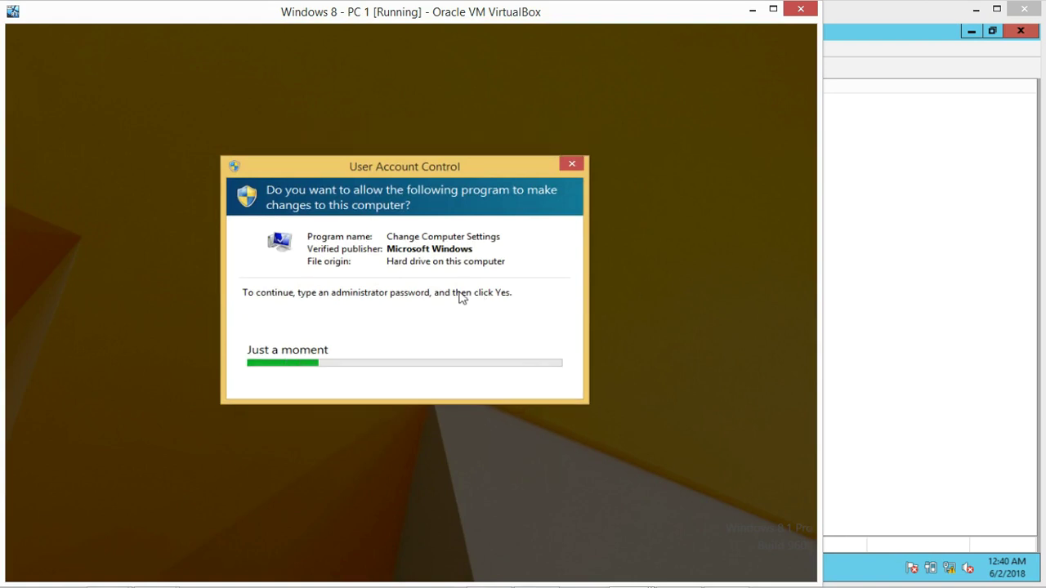
click(337, 329)
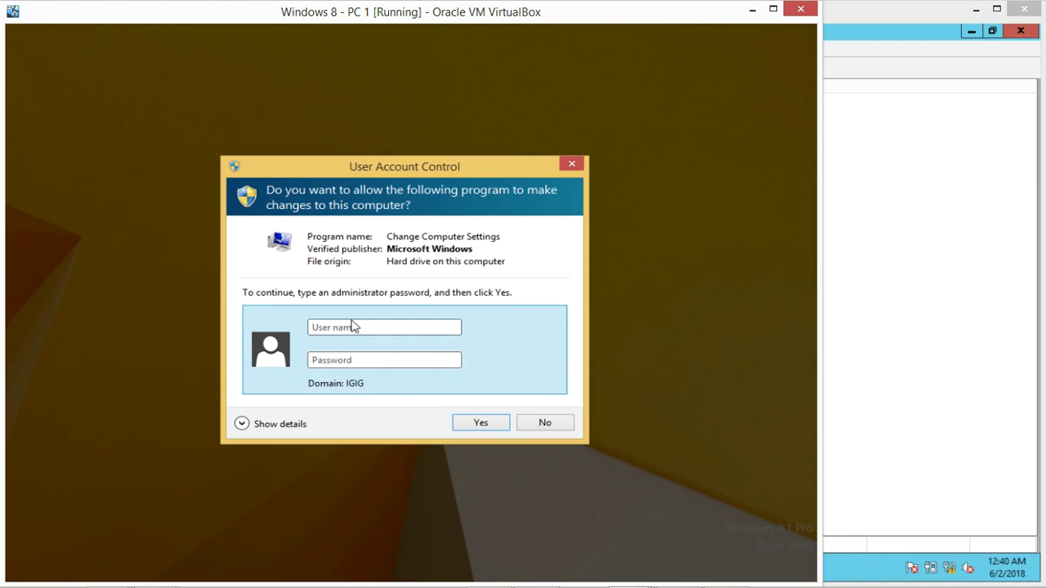
text(abcd)
click(384, 359)
text(•••••••)
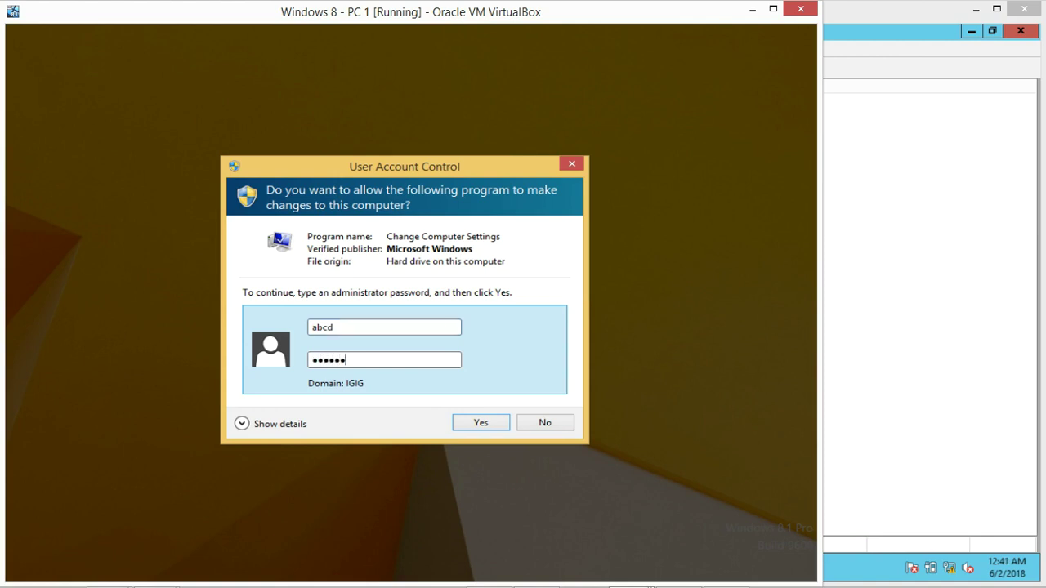
text(•••)
key(Return)
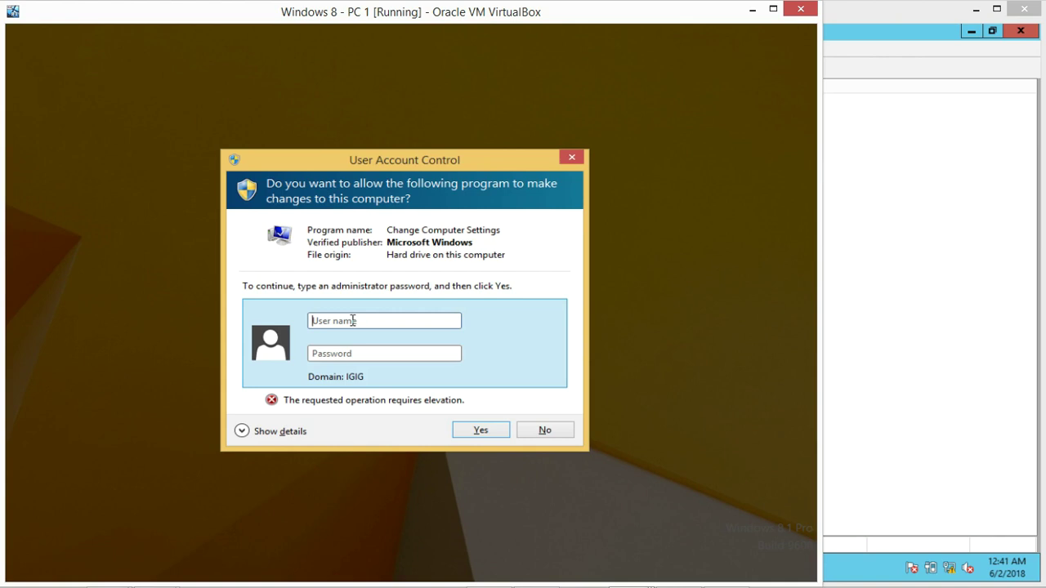
click(353, 320)
Leave PC 1's credential prompt and bring Server 1's Active Directory Users and Computers forward
click(367, 321)
click(363, 353)
click(381, 317)
click(866, 248)
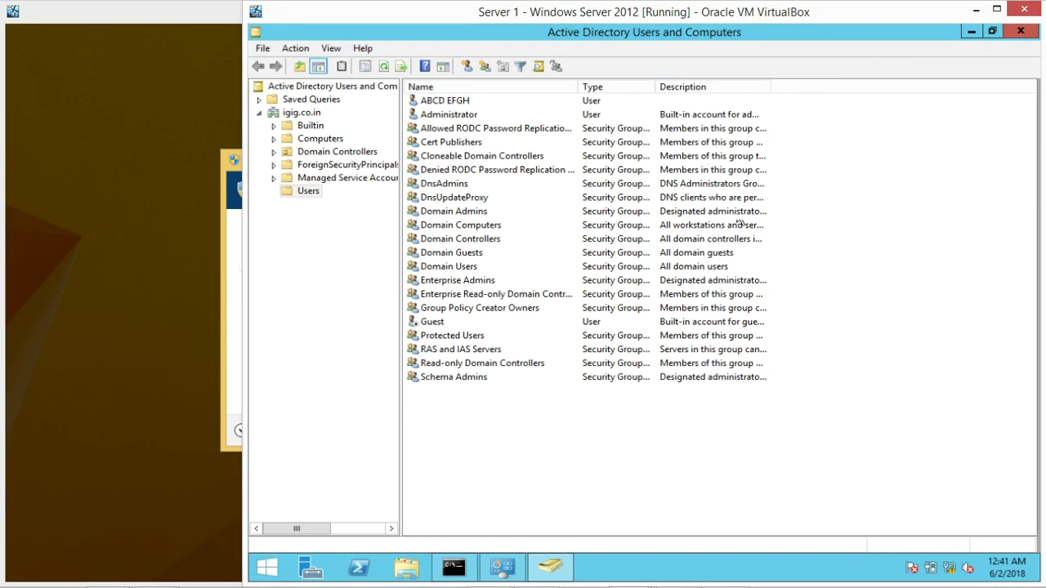
Open the domain user's Member Of tab and list all domain groups via Add > Advanced > Find Now
right_click(448, 104)
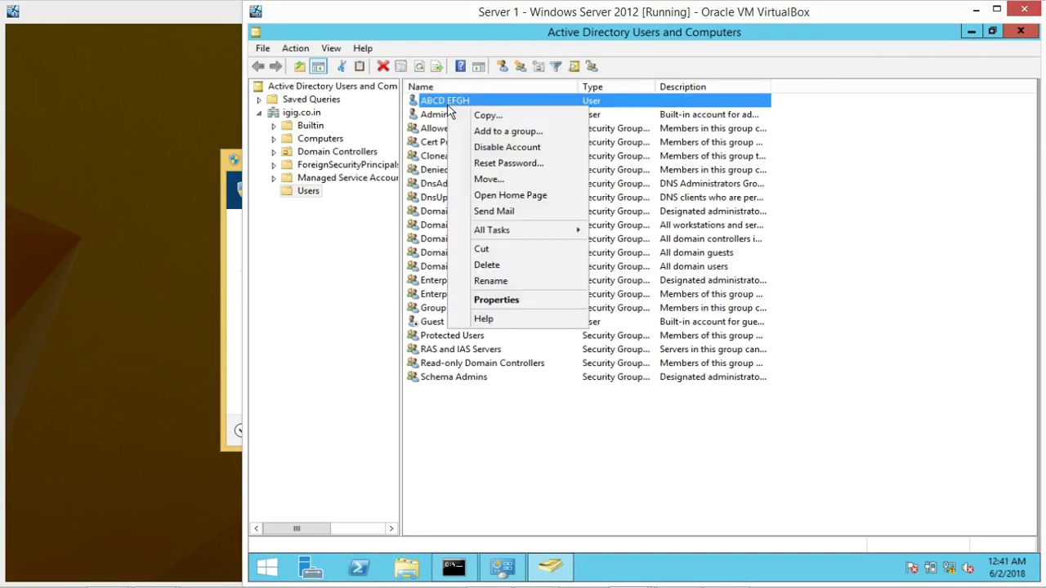
click(528, 302)
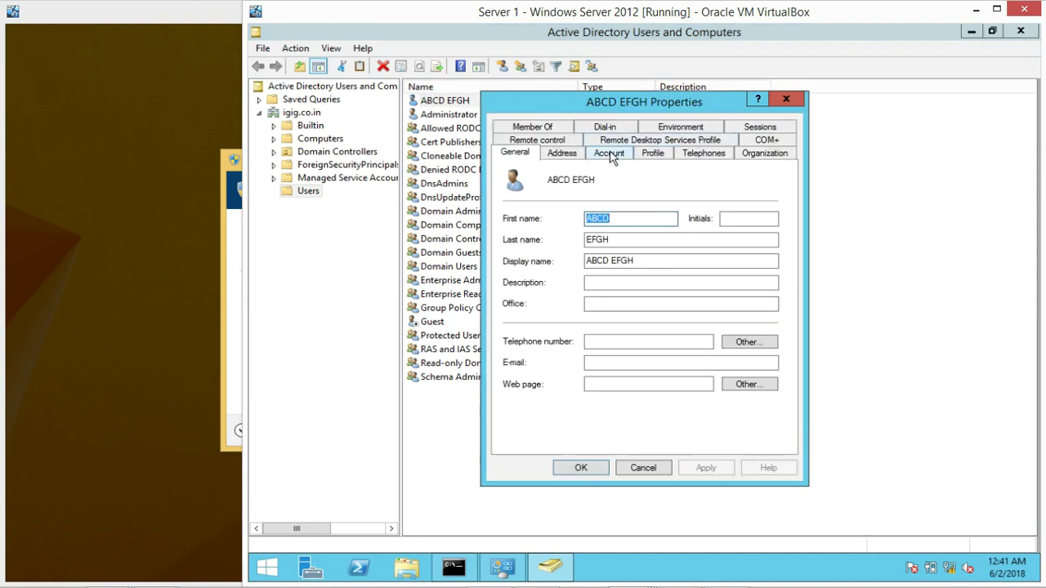
click(549, 128)
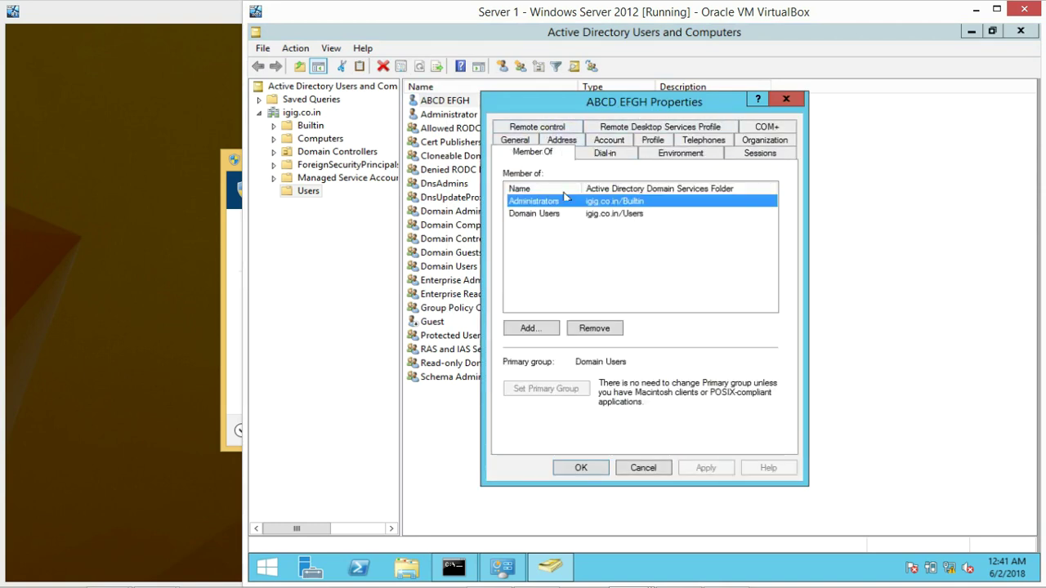
click(533, 330)
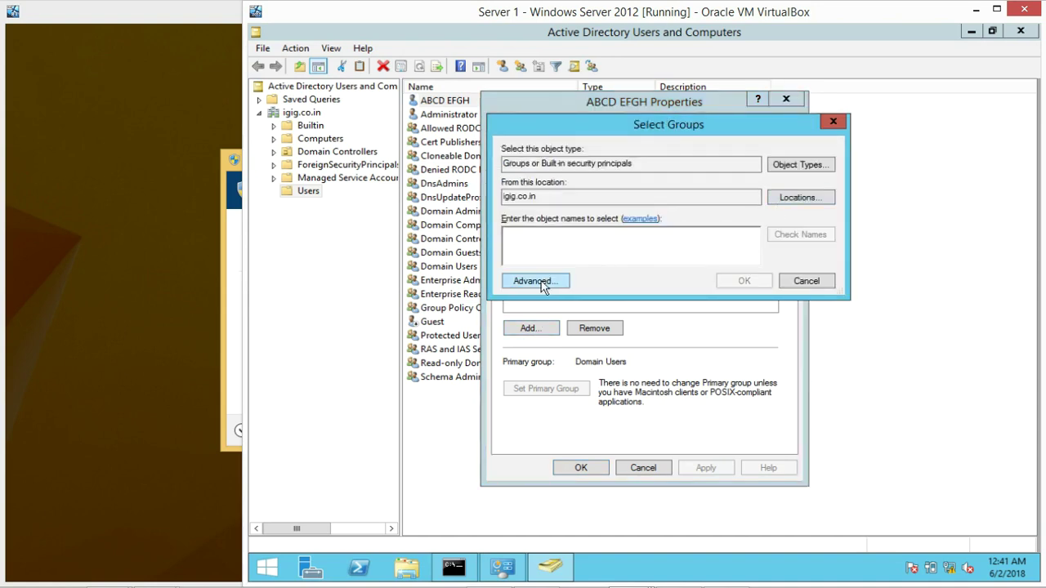
click(538, 281)
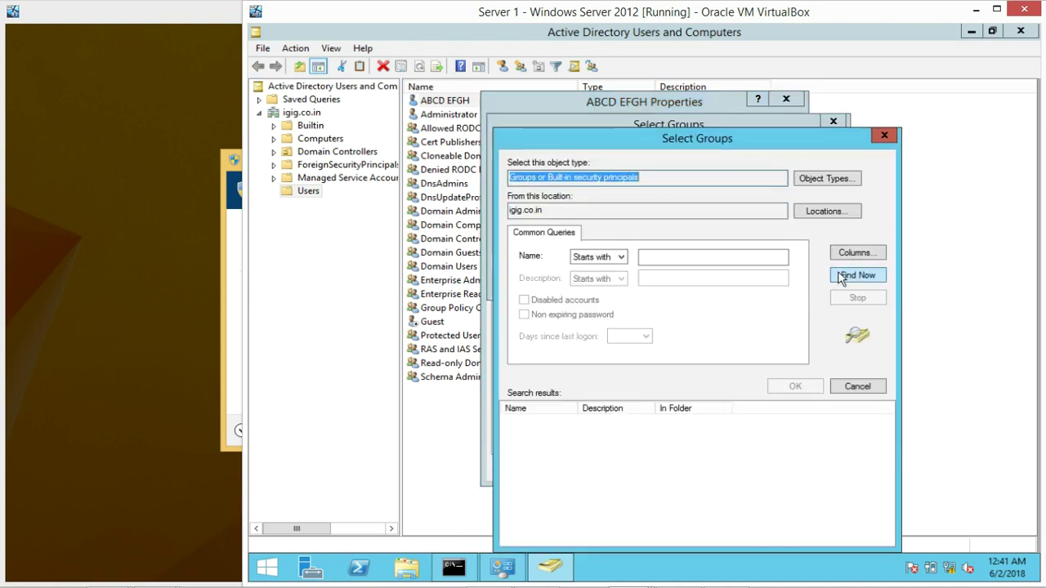
click(842, 277)
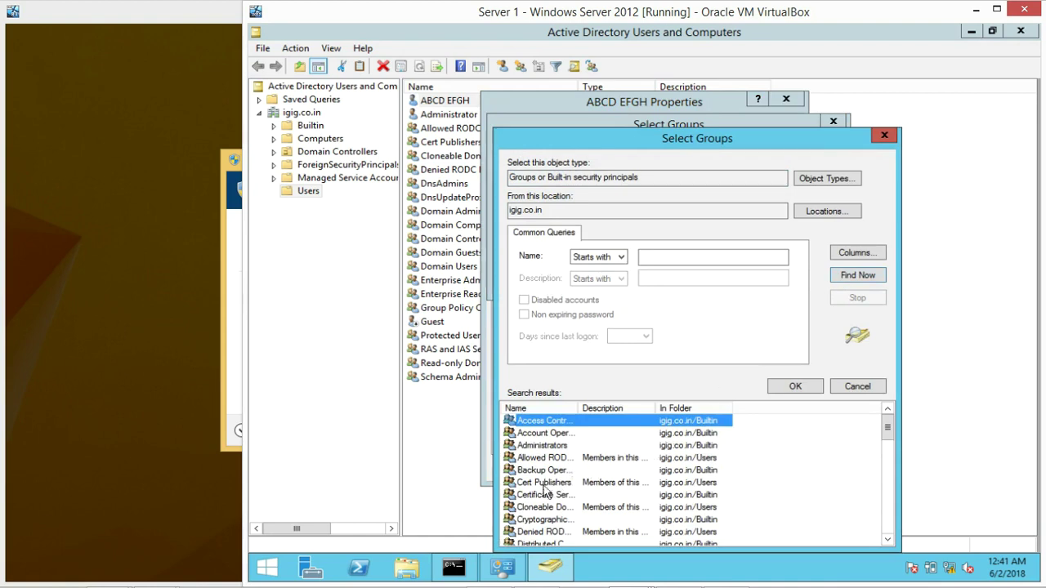
Add Domain Admins to the user's group memberships and apply the change
click(550, 445)
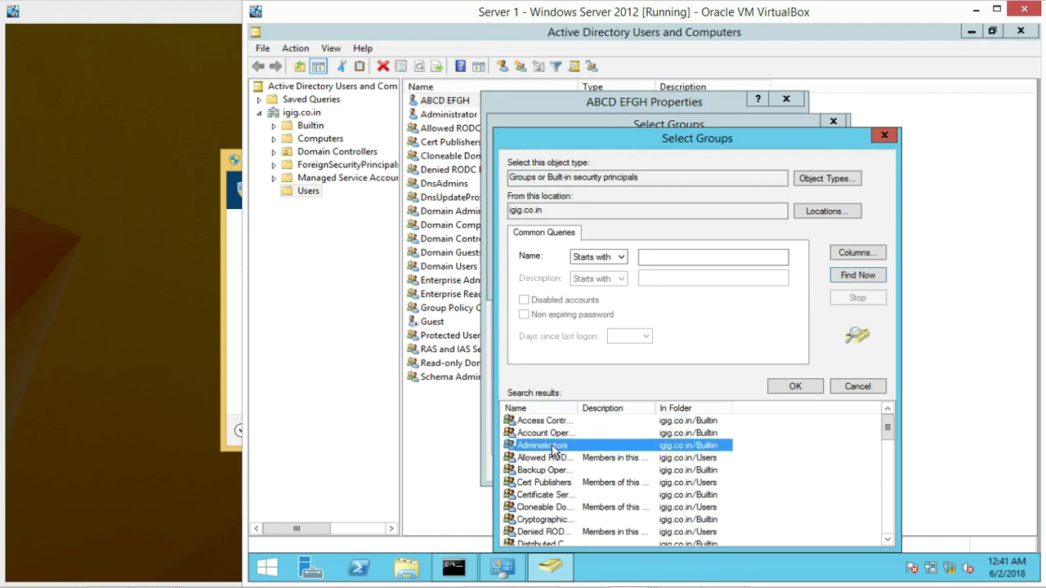
key(d)
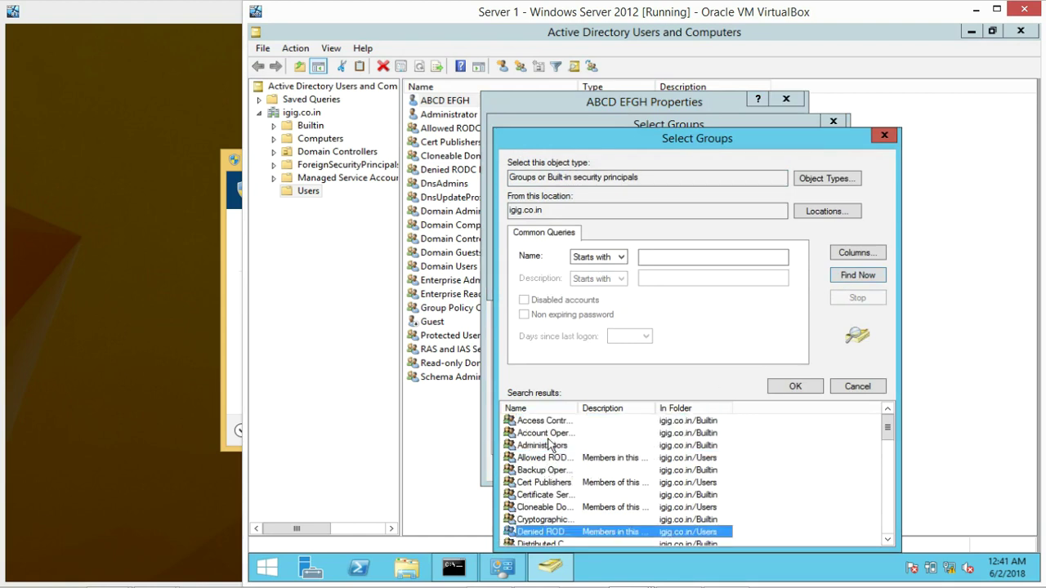
key(d)
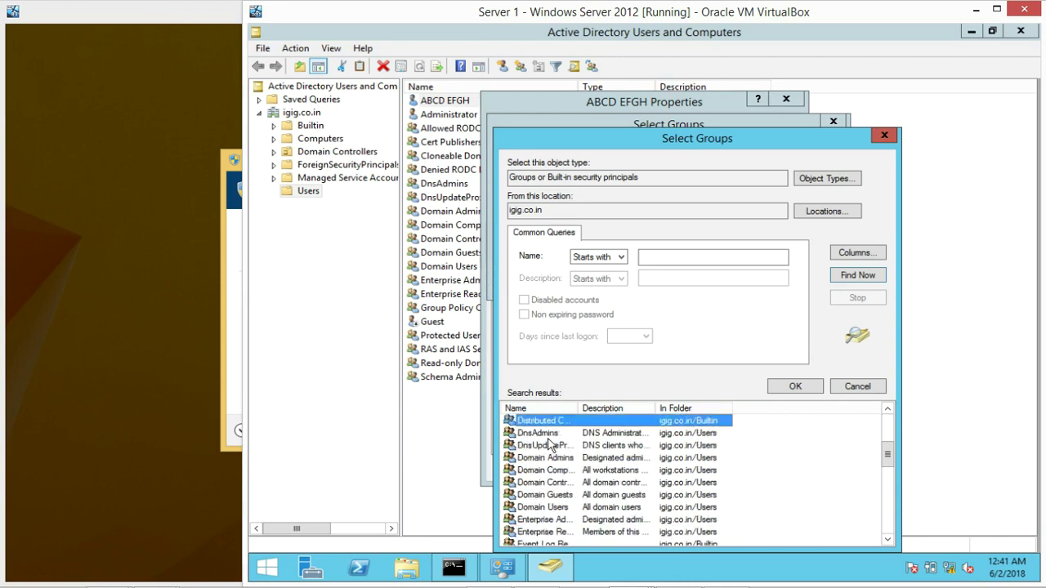
key(d)
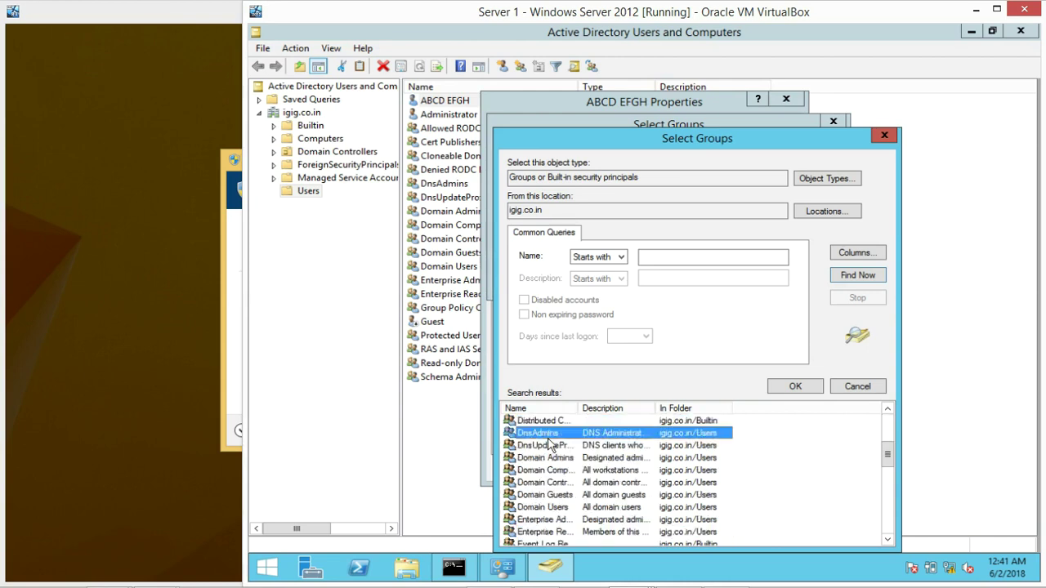
click(556, 460)
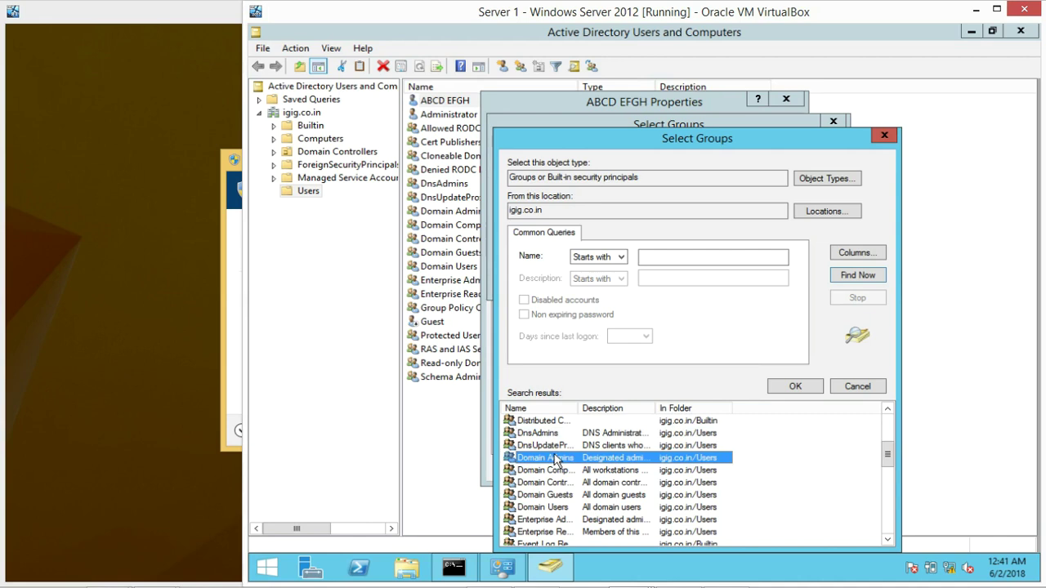
click(796, 389)
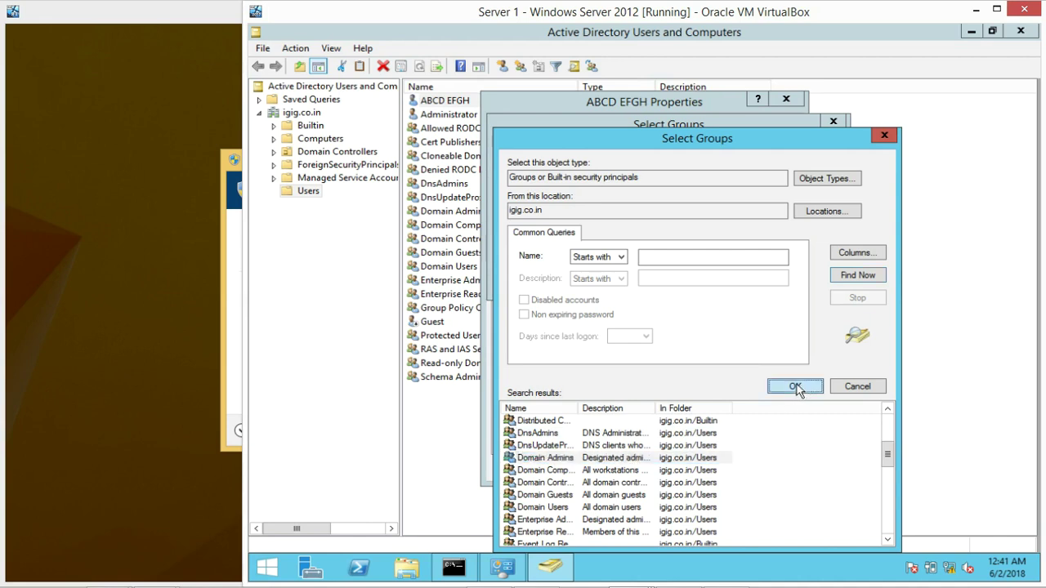
key(Return)
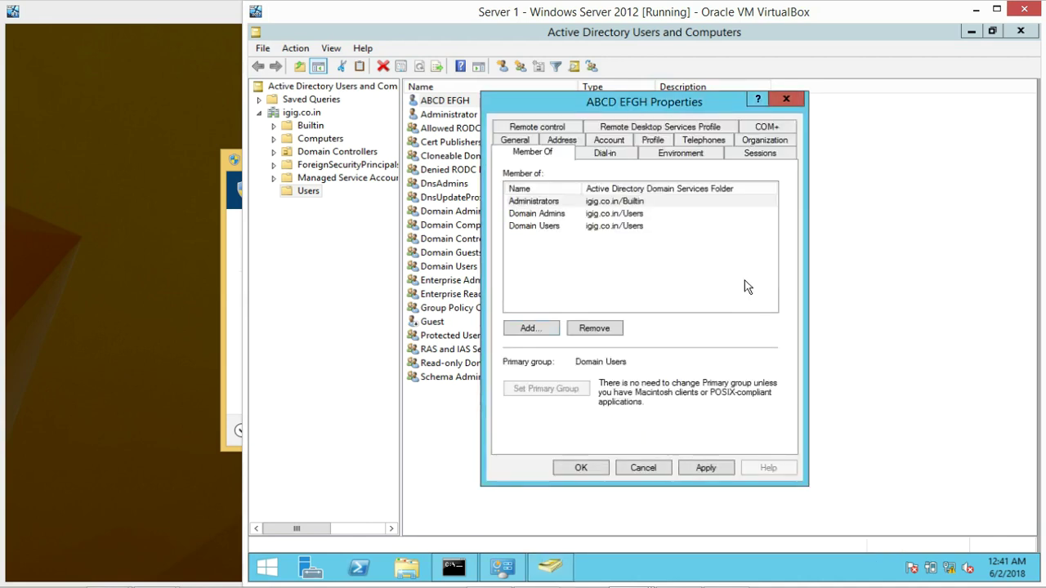
click(704, 467)
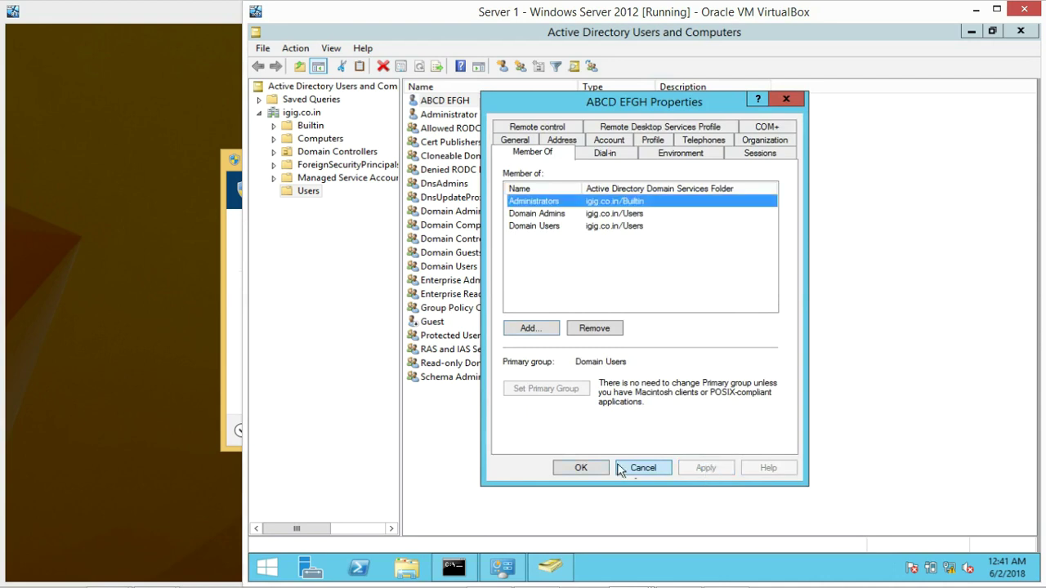
click(581, 467)
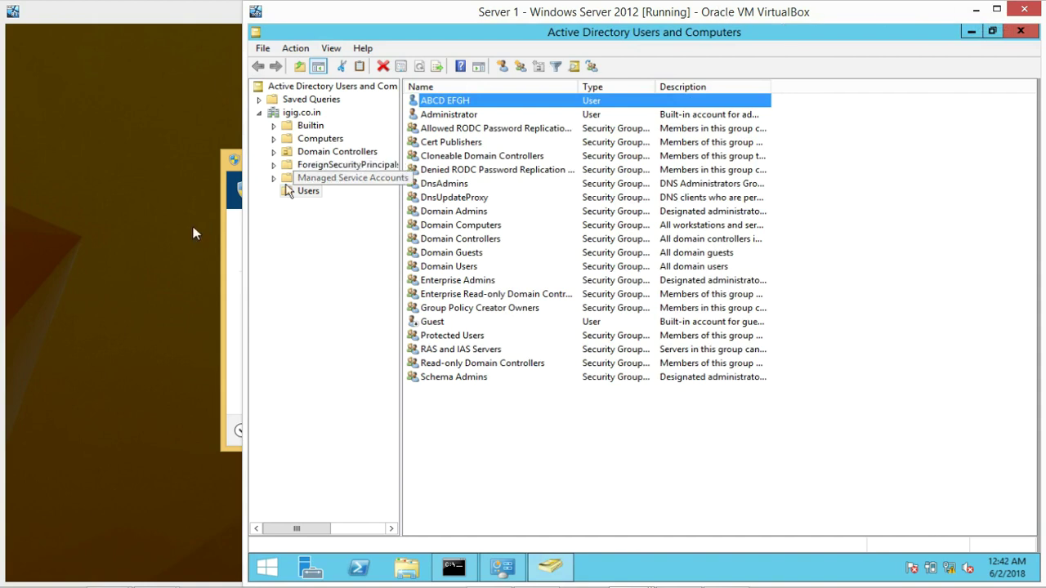
Enter the domain user's name and password in PC 1's elevation prompt, then decline it with No
click(224, 258)
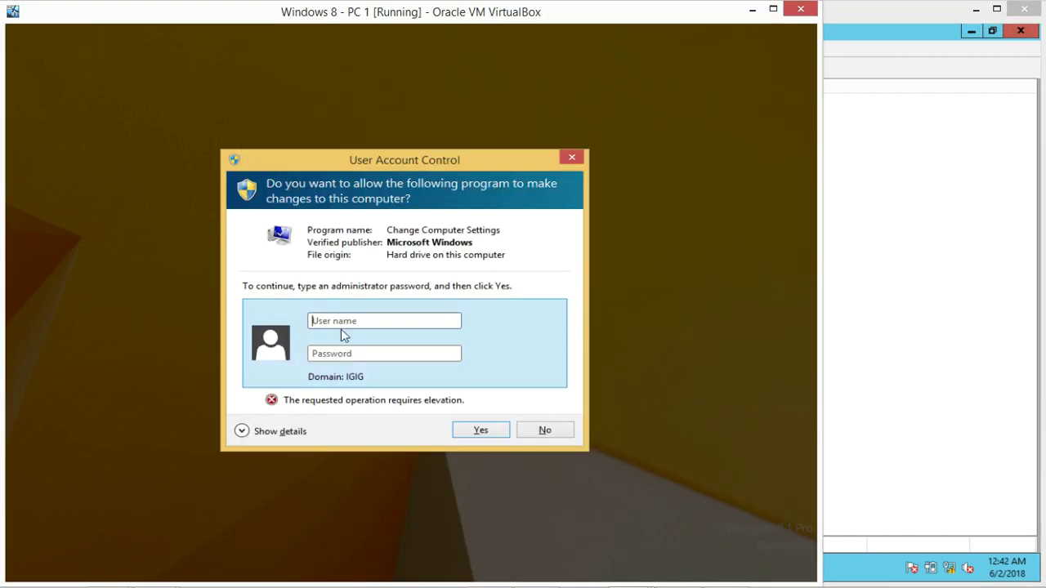
text(ig)
key(BackSpace)
key(BackSpace)
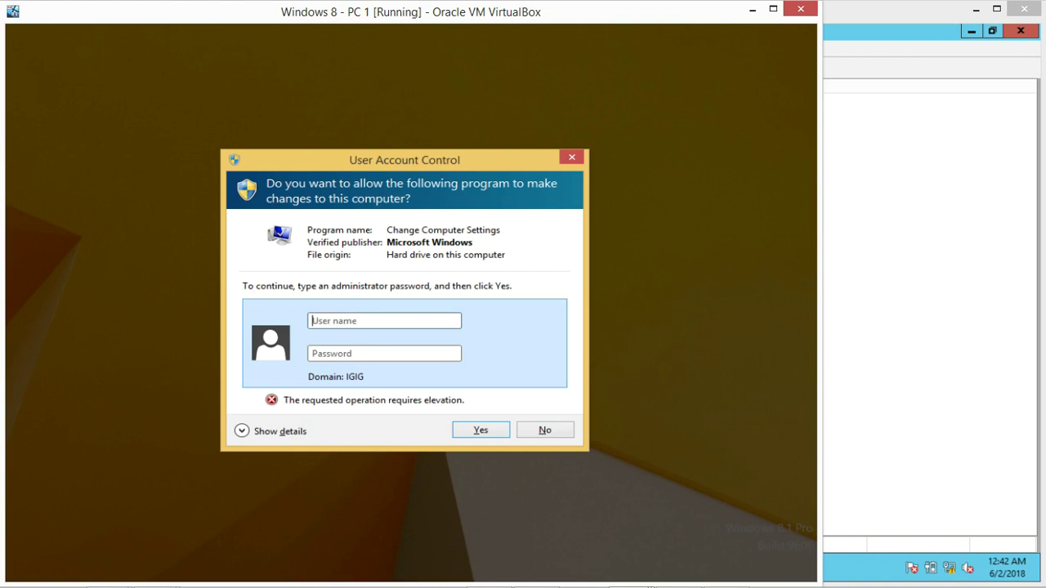
text(abcd)
key(Tab)
text(••••••••••)
key(Return)
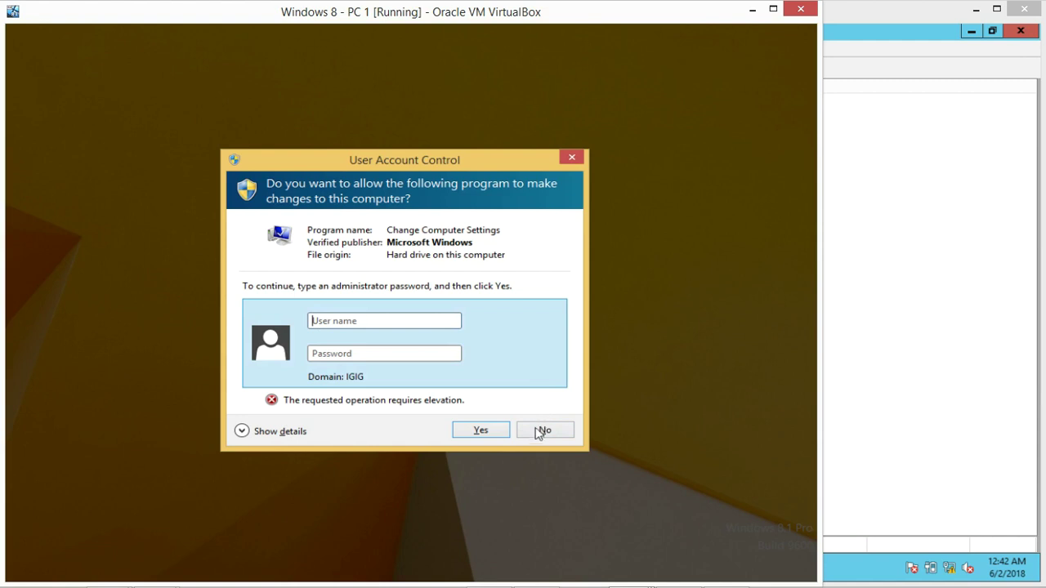
click(541, 435)
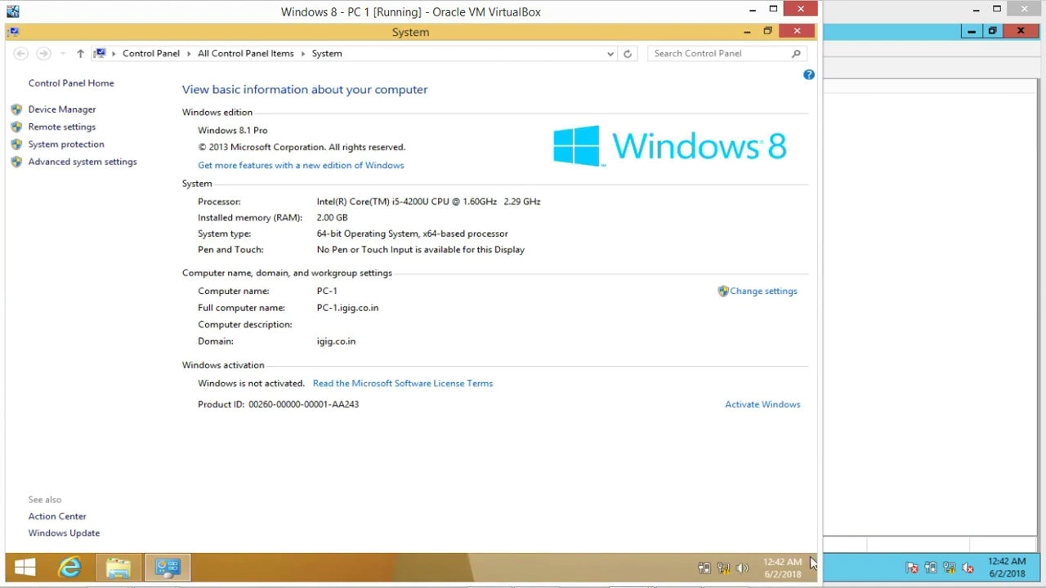
Restart PC 1 from the charms bar's Settings > Power menu
mouse_move(815, 572)
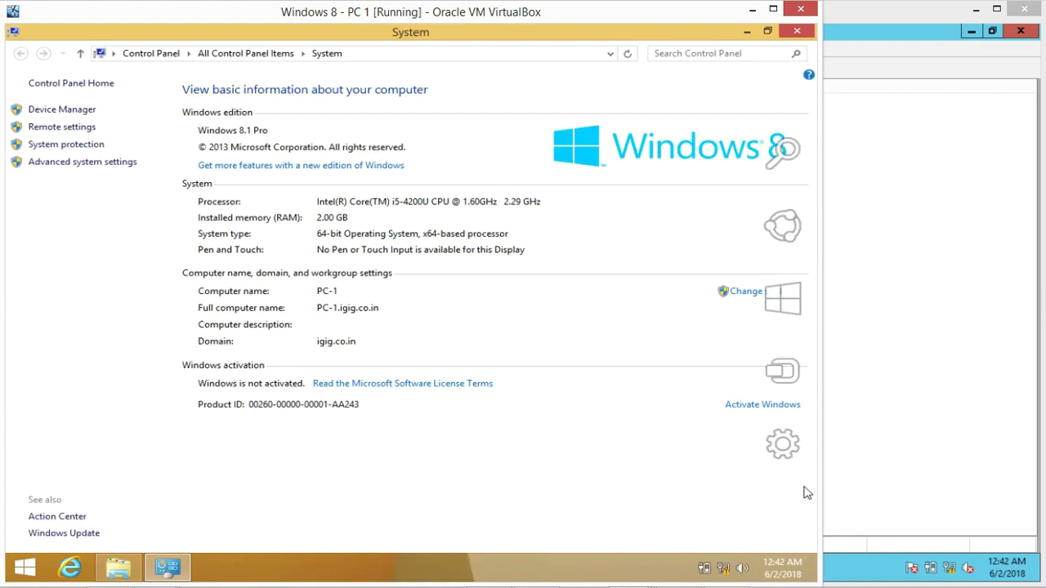
click(782, 445)
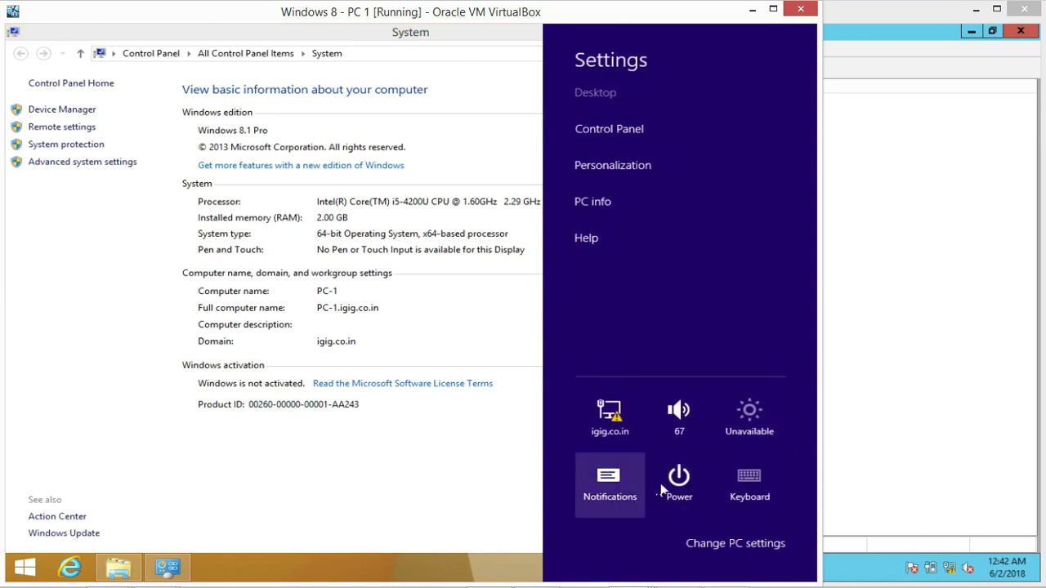
click(670, 489)
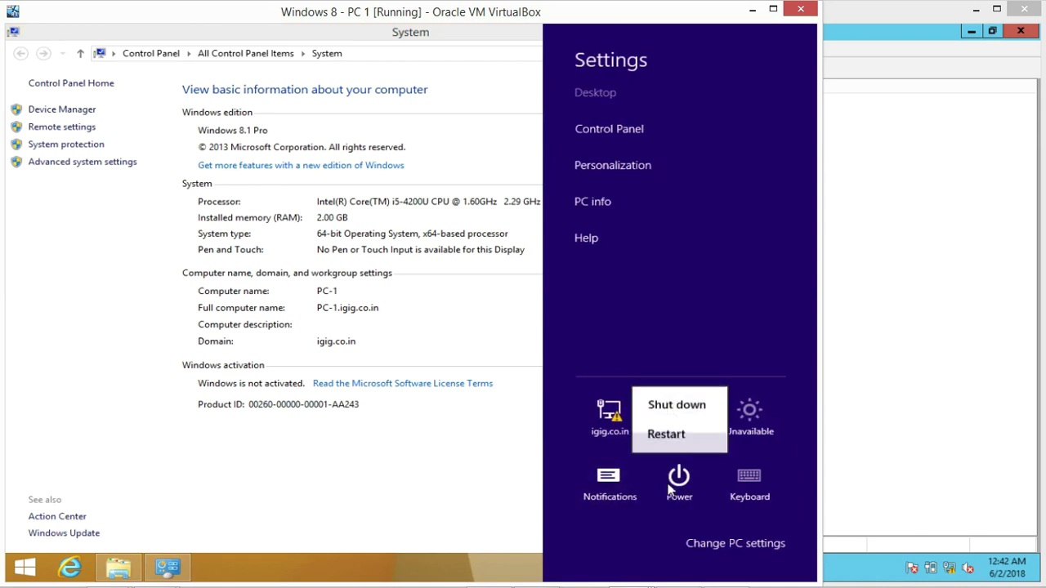
click(674, 437)
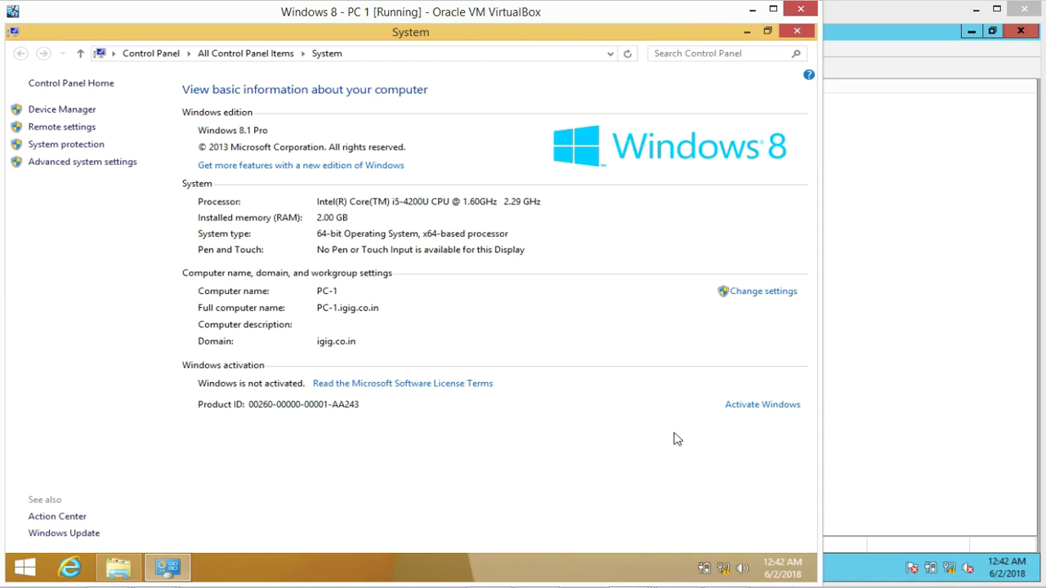
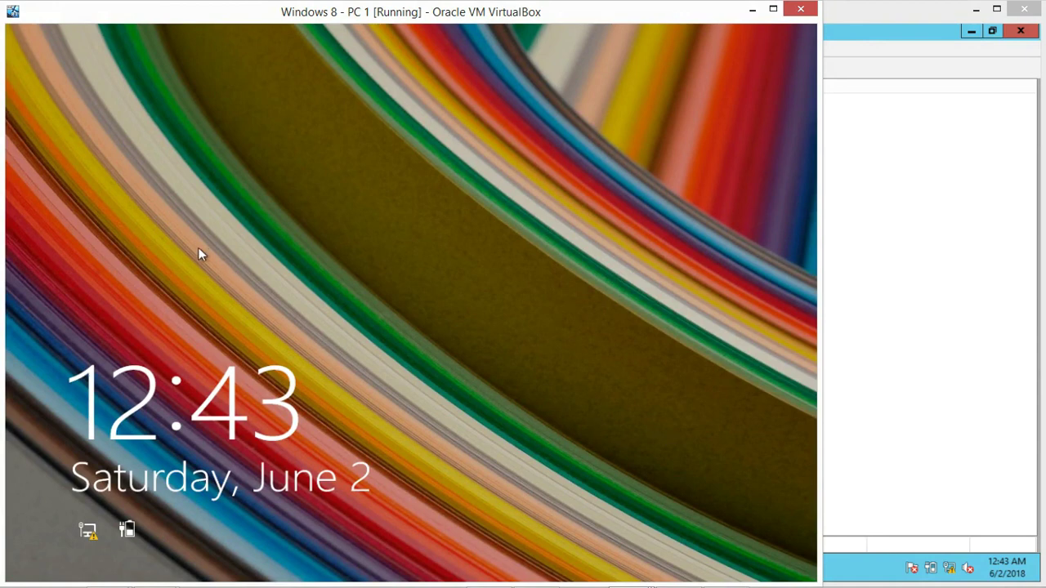
Sign in to PC 1 from the lock screen with the domain user's password
click(203, 284)
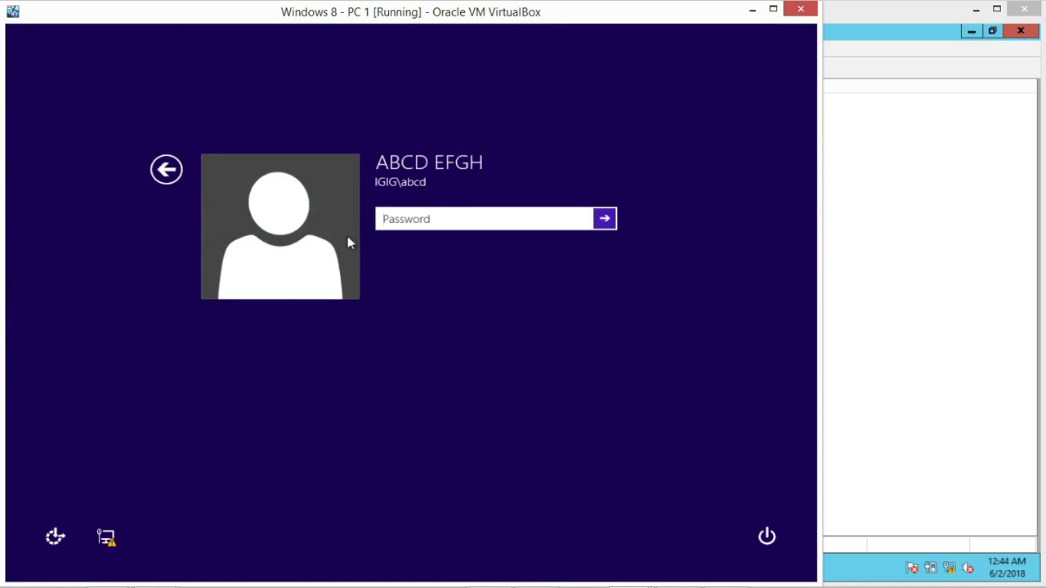
text(••••••••••)
key(Return)
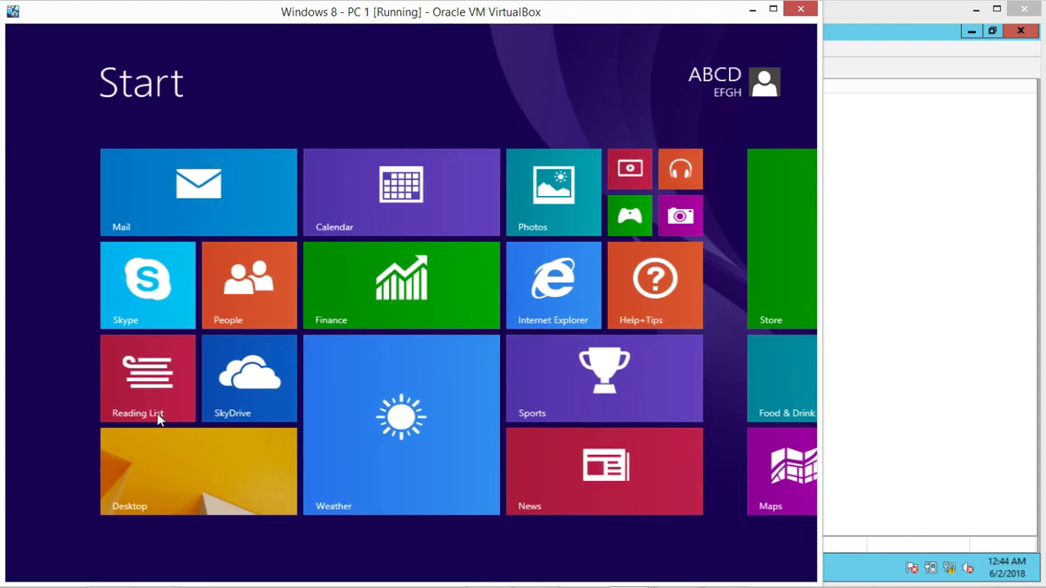
Switch from Start to the desktop and open File Explorer on This PC
click(169, 464)
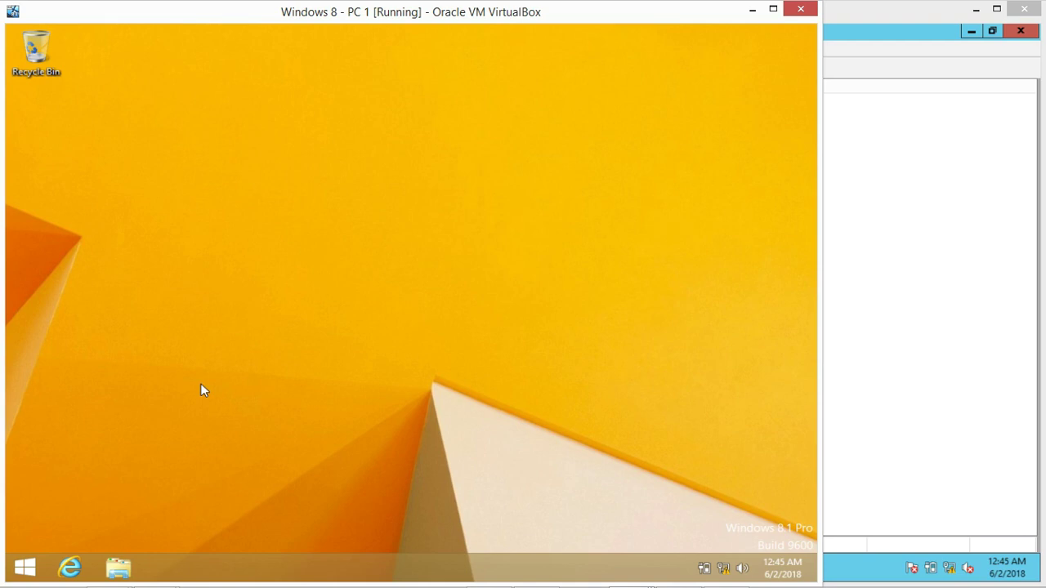
click(119, 572)
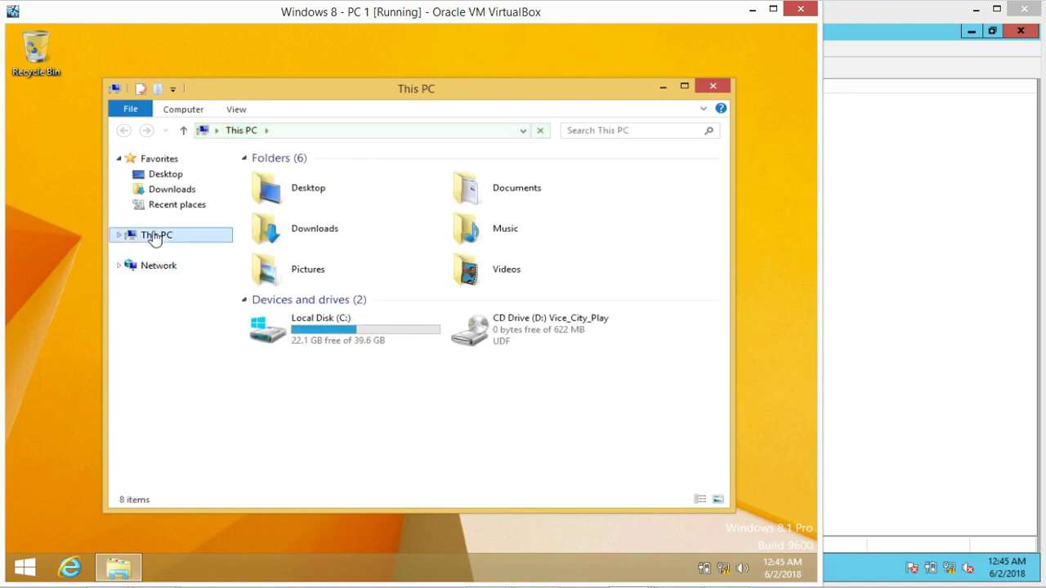
Open This PC's system properties, confirm domain igig.co.in, and request Change settings
right_click(153, 237)
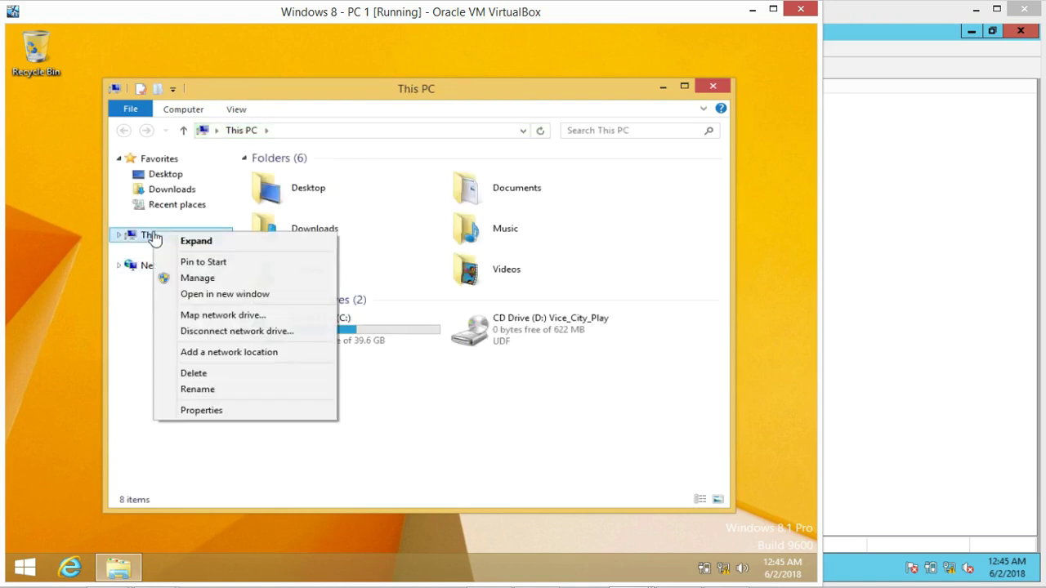
click(204, 411)
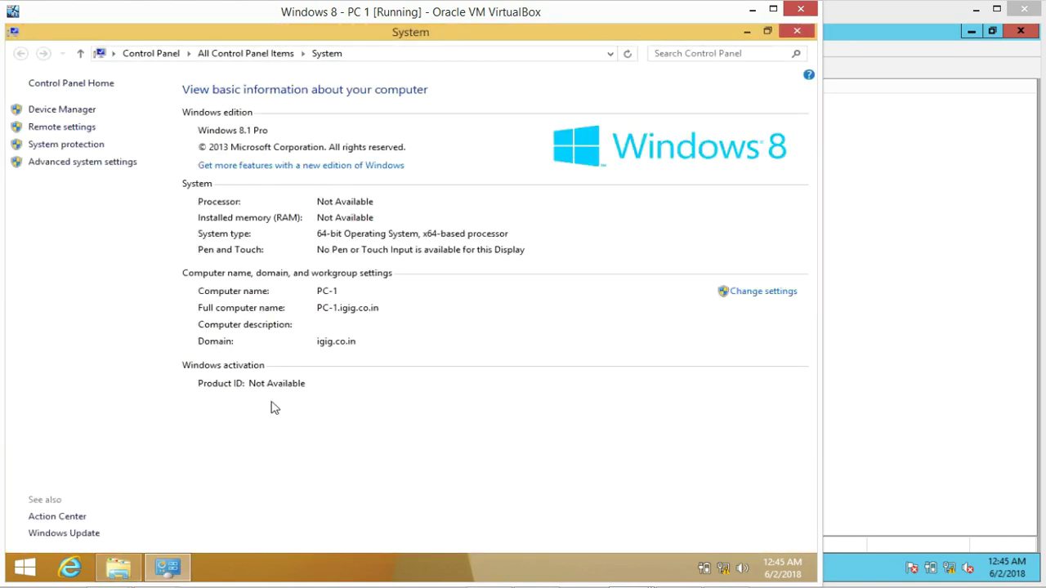
click(755, 296)
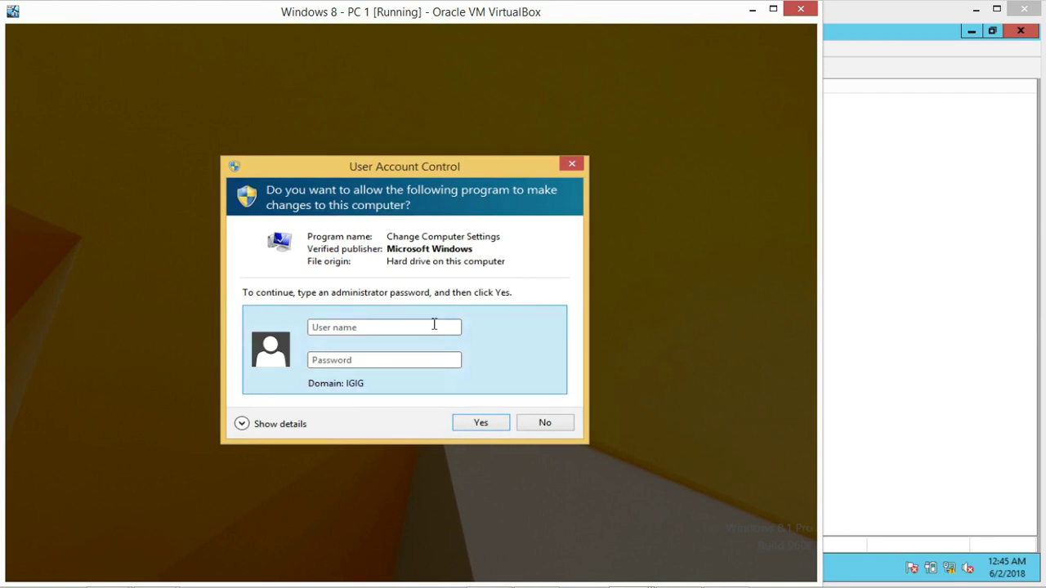
Approve the UAC prompt with domain admin user 'abcd' and its password
click(421, 328)
text(abcd)
key(Tab)
text(•••••••••)
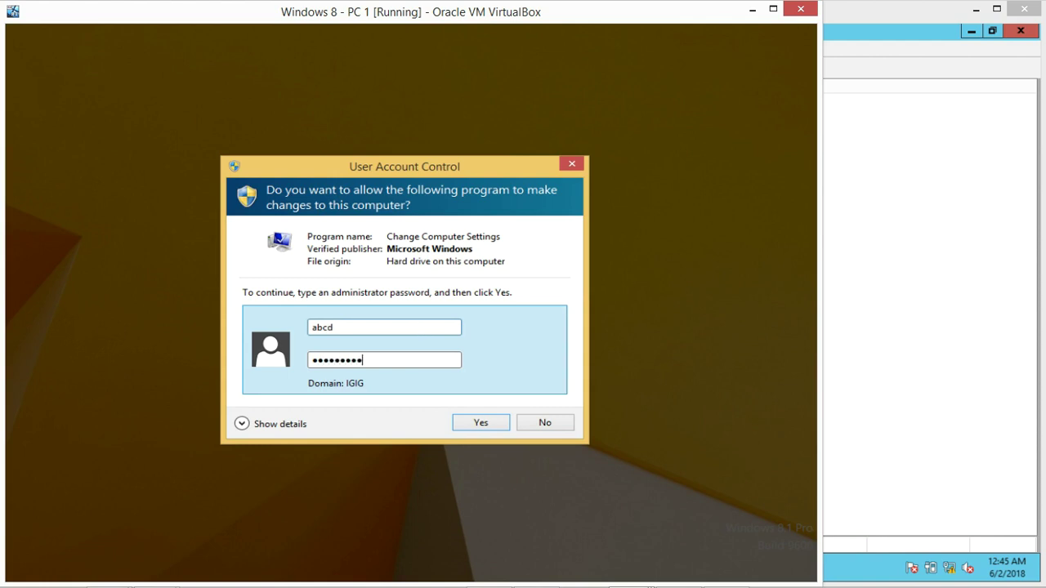
text(•)
key(Return)
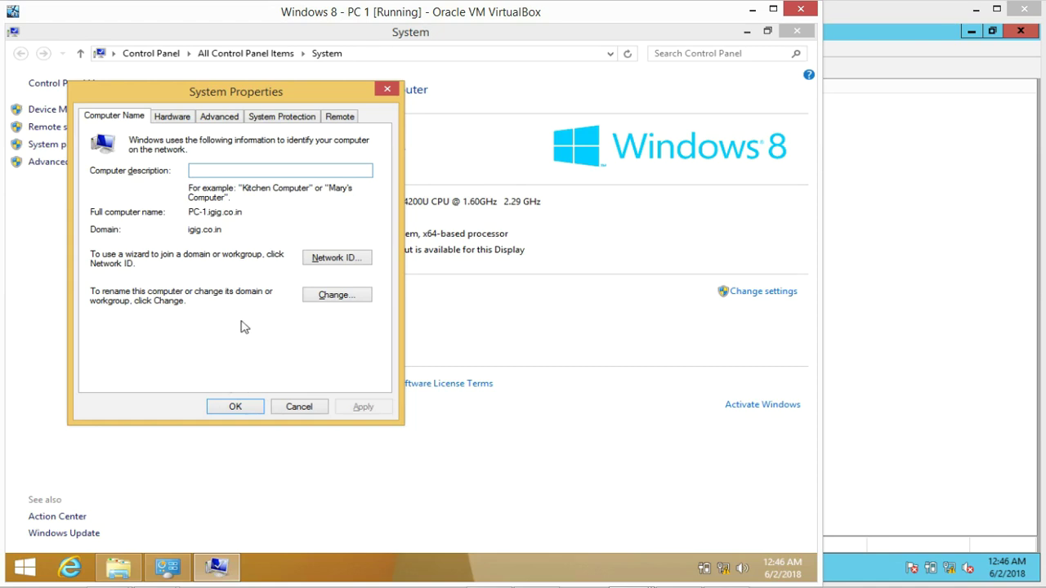
Check in the name-and-domain dialog that PC-1 belongs to igig.co.in, then cancel
click(335, 298)
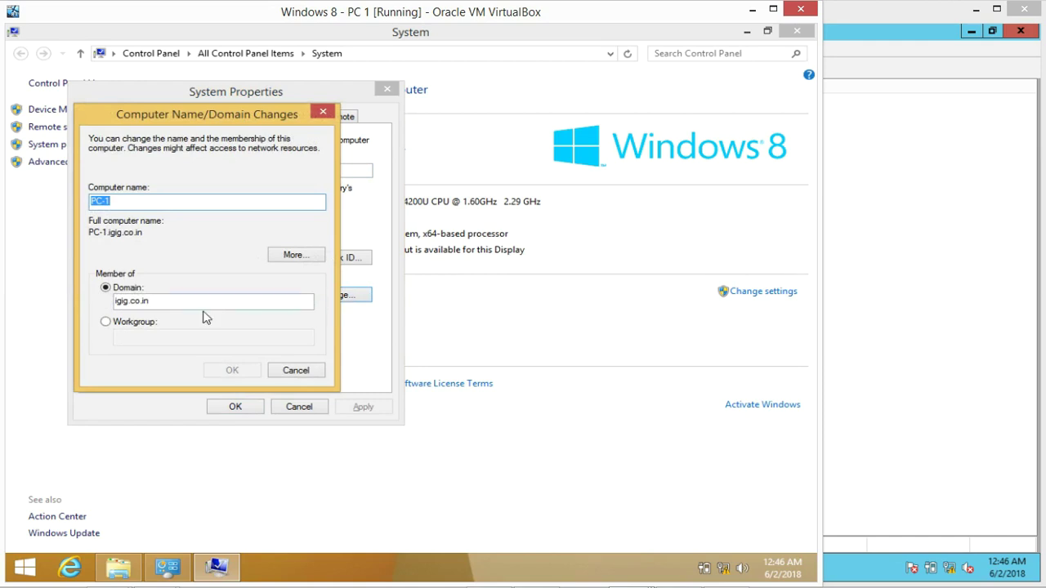
click(210, 301)
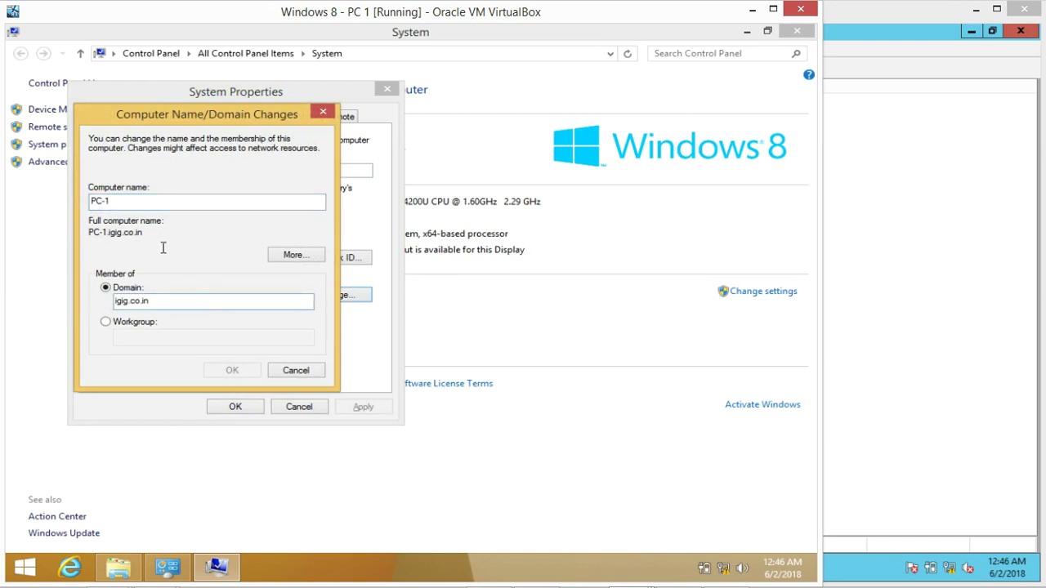
click(291, 369)
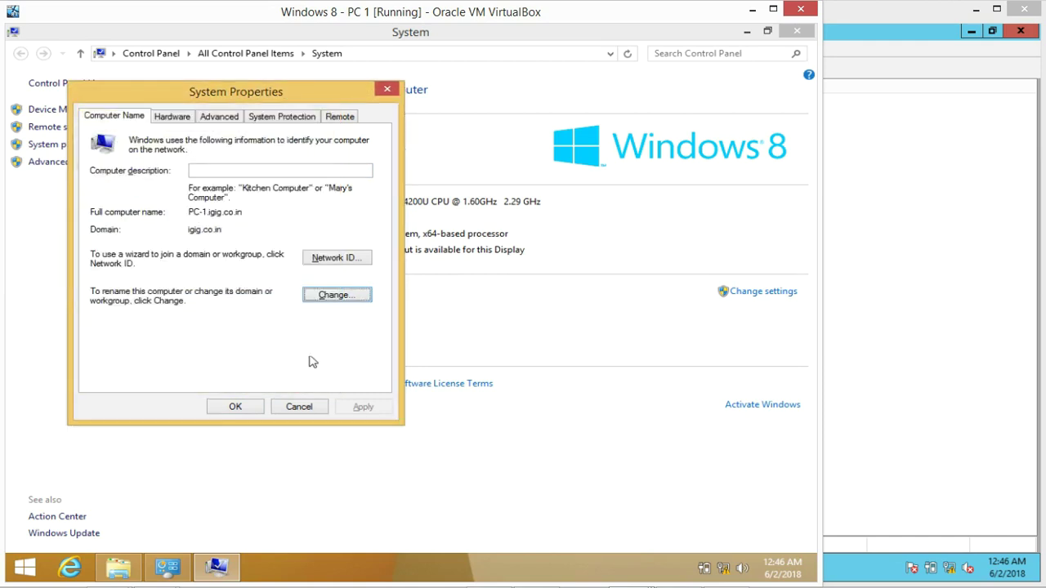
Dismiss System Properties, minimize the System window and close This PC
click(299, 407)
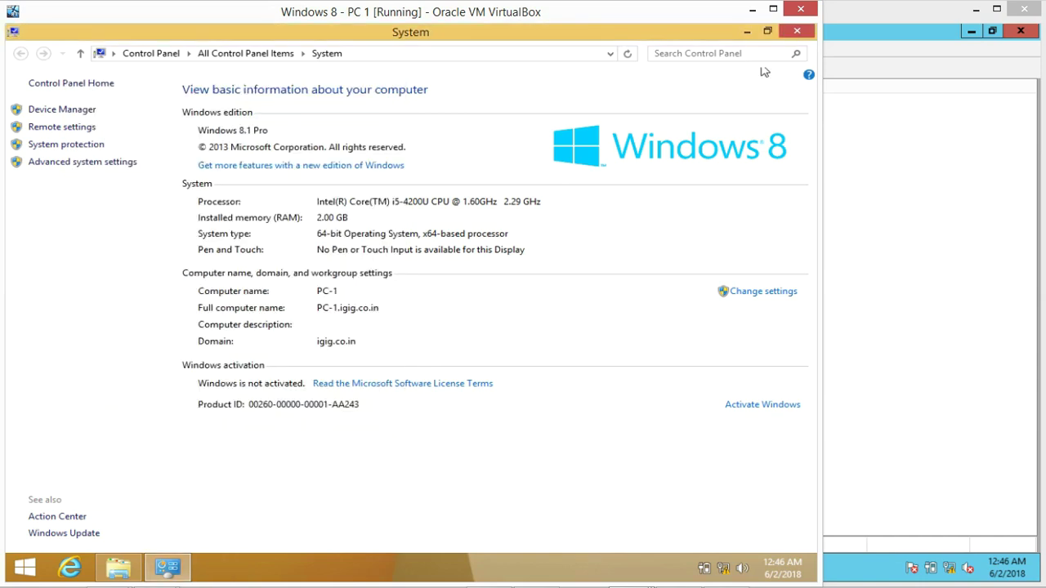
click(746, 31)
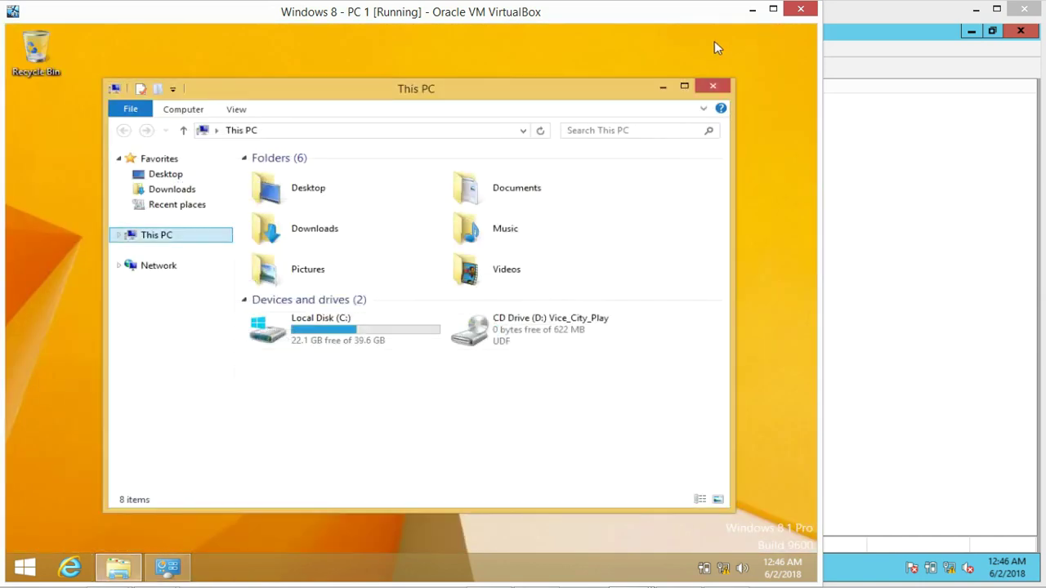
click(713, 87)
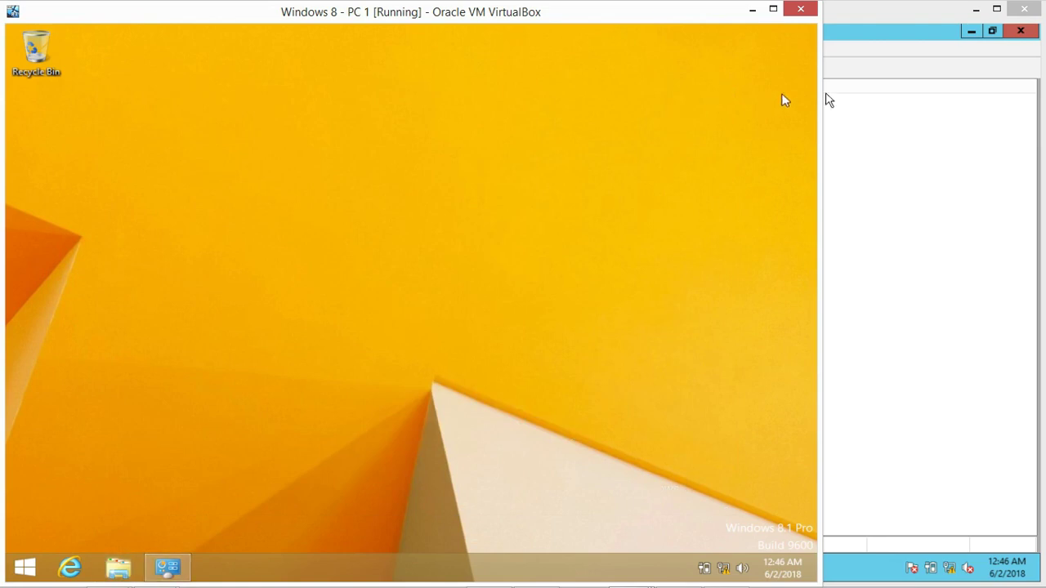
On Server 1, close Active Directory Users and Computers and Administrative Tools, then return to PC 1
click(878, 101)
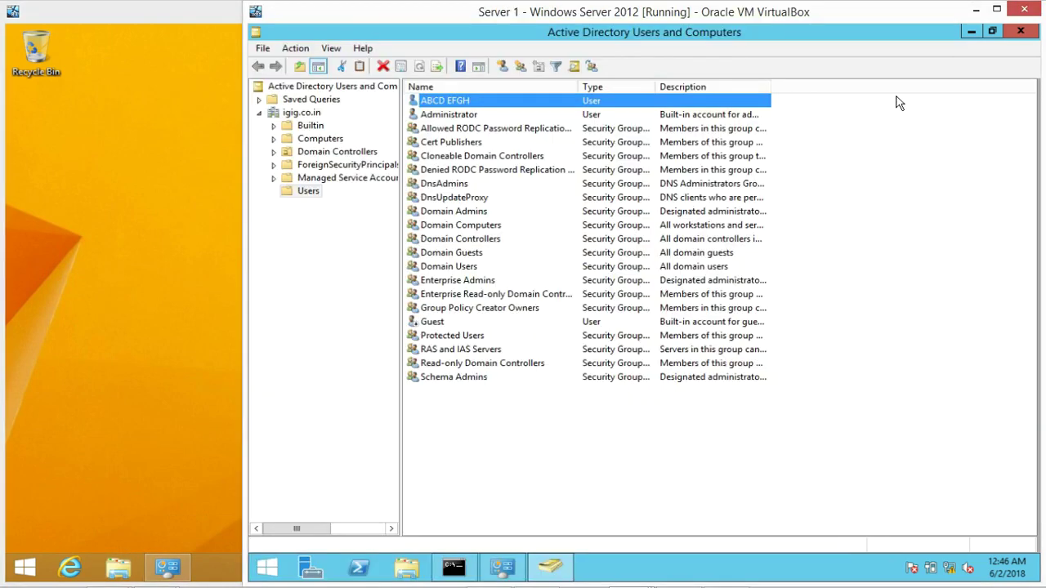
click(1020, 33)
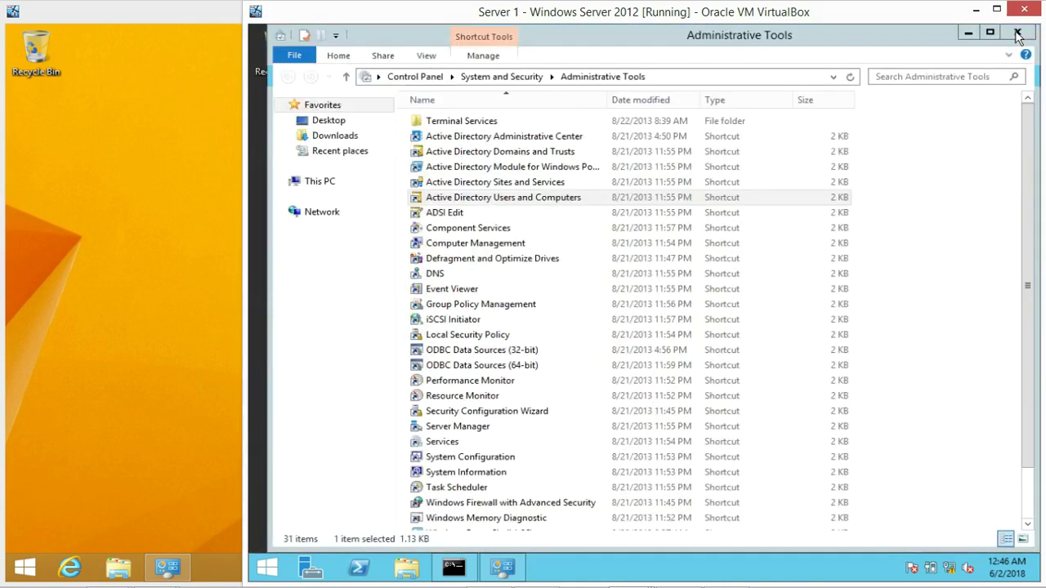
click(1018, 33)
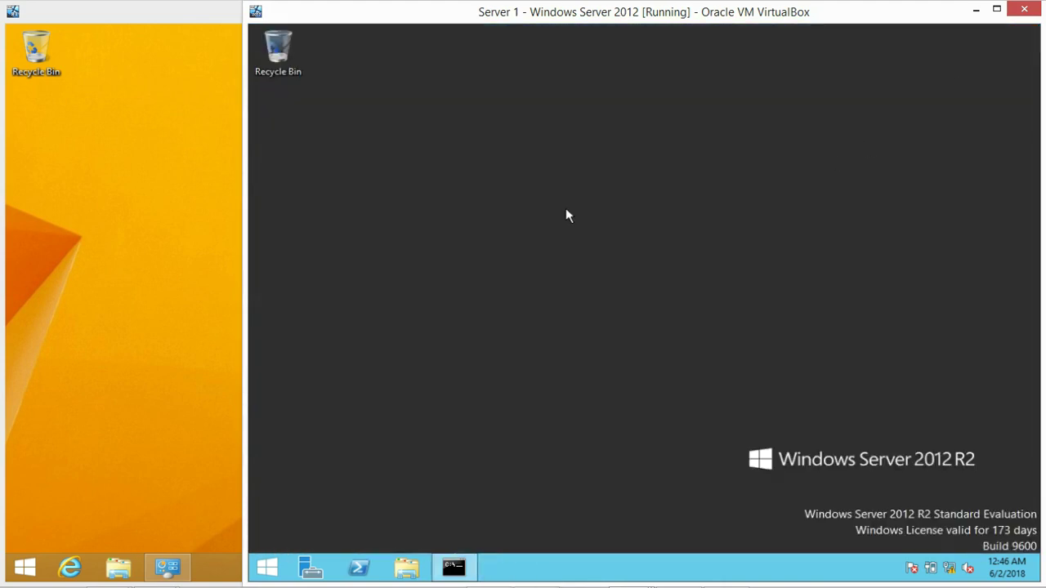
click(173, 215)
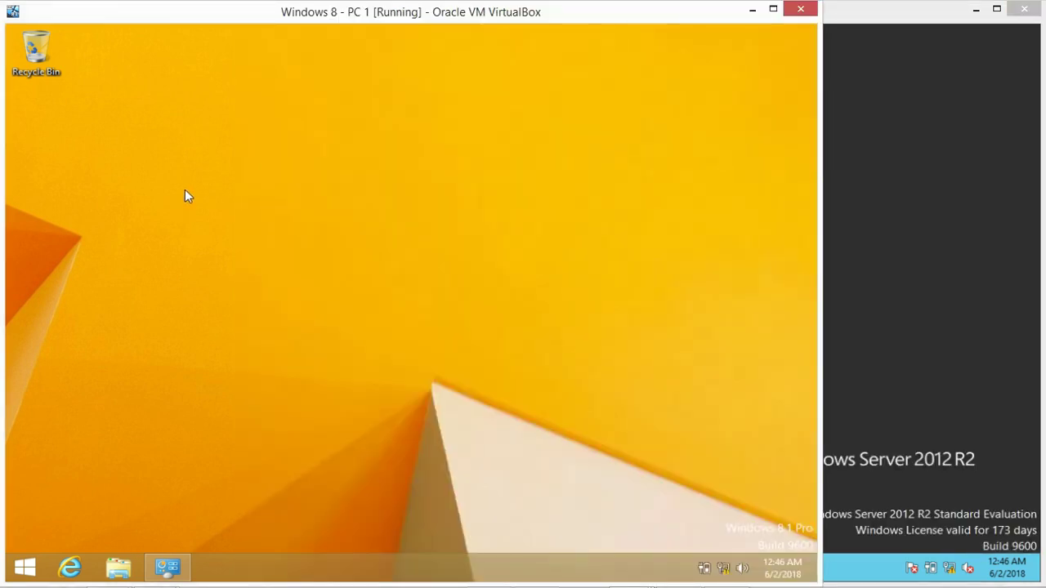